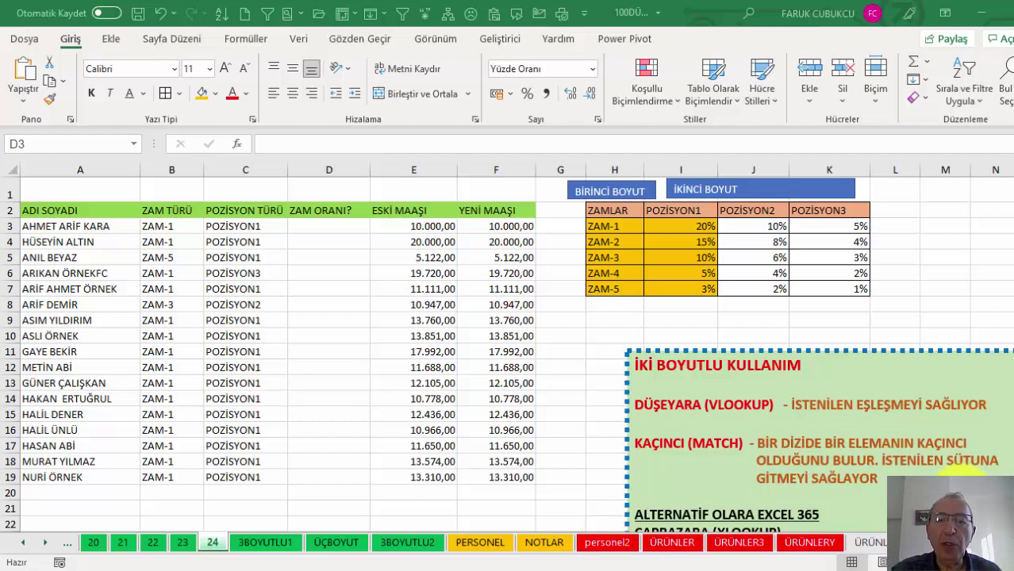
- Switch to sheet 24 and select the ZAM ORANI? cell D3
{"action": "left_click", "coordinate": [213, 543]}
{"action": "left_click", "coordinate": [352, 300]}
{"action": "left_click", "coordinate": [317, 225]}
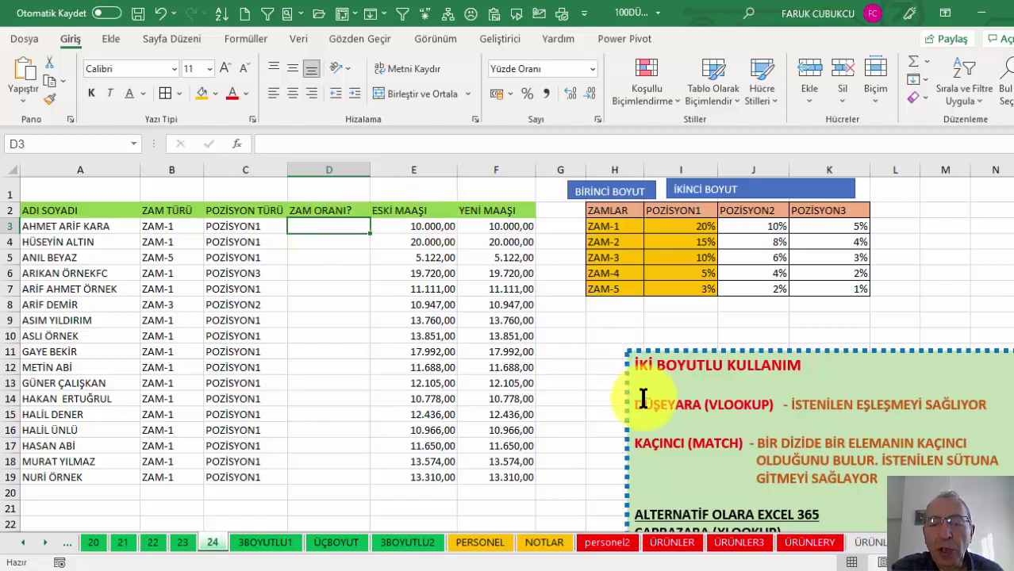
- Highlight DÜŞEYARA, KAÇINCI, VLOOKUP and MATCH in the notes box, then nudge it up-left
{"action": "double_click", "coordinate": [647, 413]}
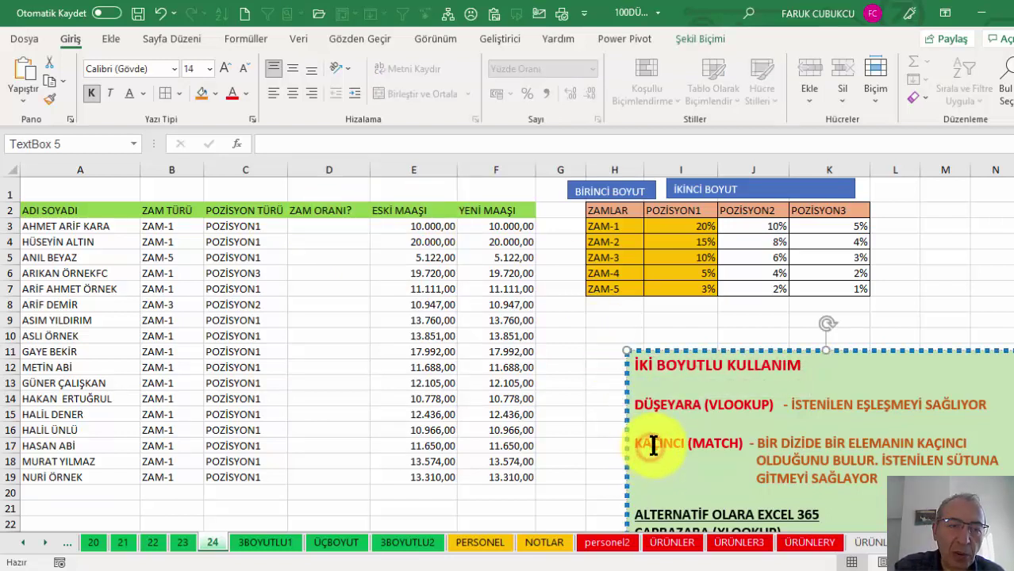
{"action": "double_click", "coordinate": [649, 443]}
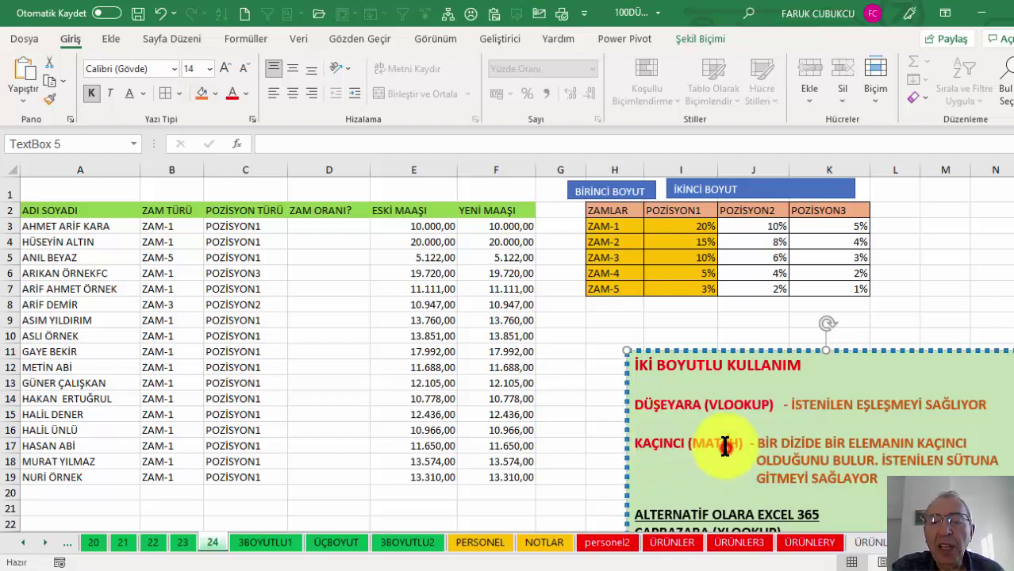
{"action": "double_click", "coordinate": [739, 403]}
{"action": "double_click", "coordinate": [722, 446]}
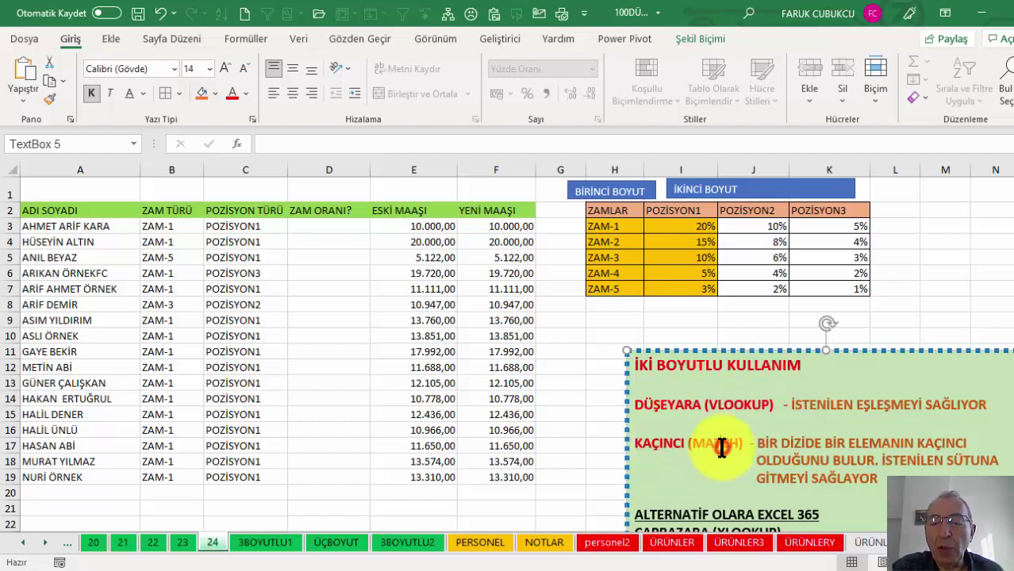
{"action": "left_click", "coordinate": [676, 351]}
{"action": "left_click_drag", "start_coordinate": [677, 349], "coordinate": [667, 337]}
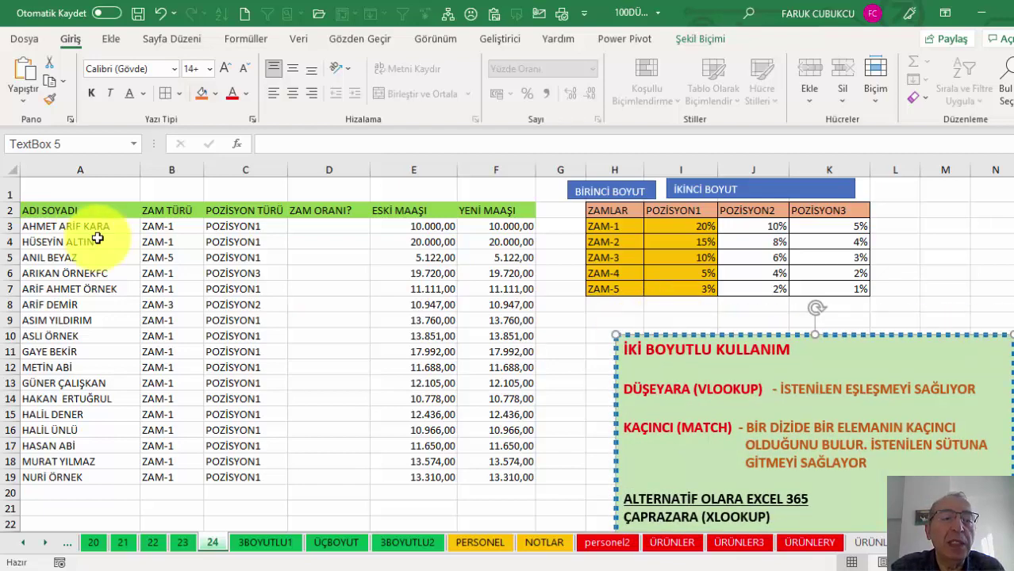
- Review employee names A3:A19, ZAM TÜRÜ values B3:B19 and position headers I2:K2
{"action": "left_click", "coordinate": [293, 255]}
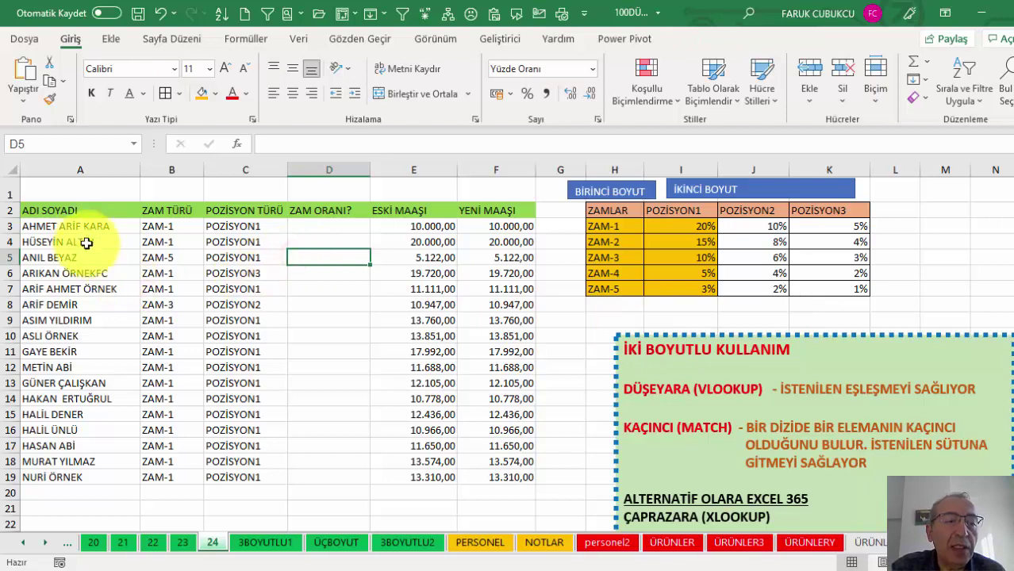
{"action": "left_click_drag", "start_coordinate": [87, 226], "coordinate": [59, 474]}
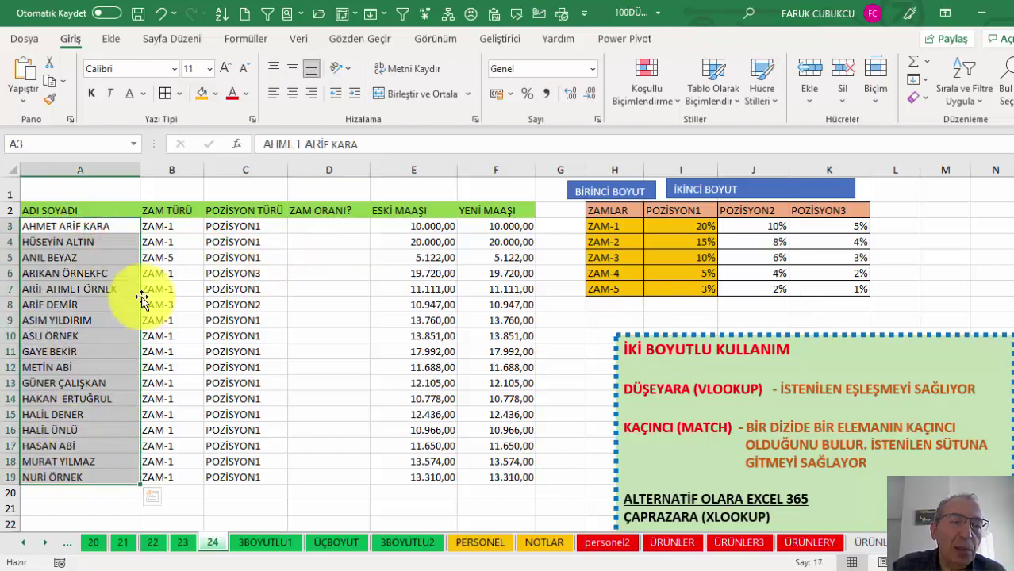
{"action": "left_click_drag", "start_coordinate": [179, 228], "coordinate": [157, 473]}
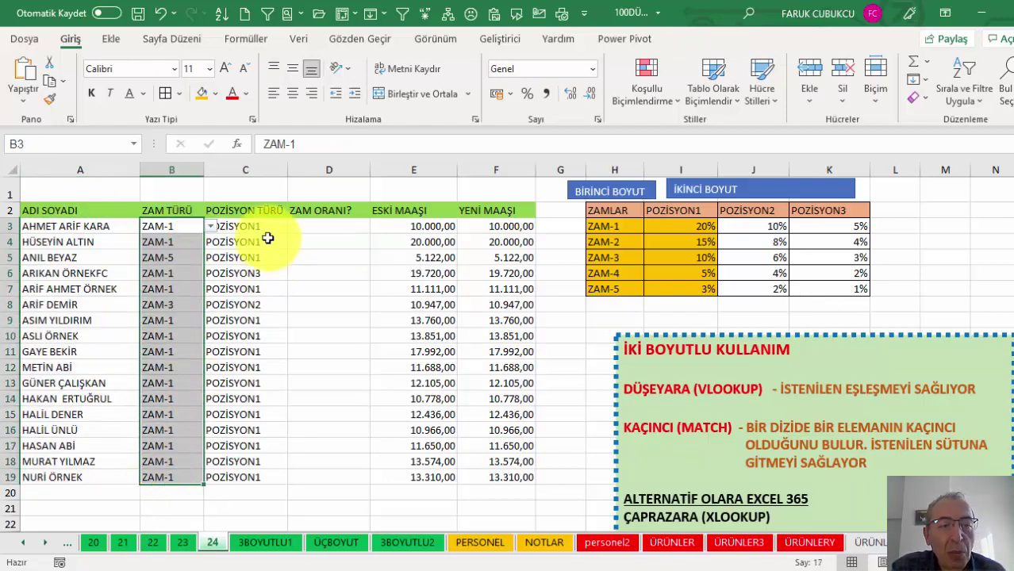
{"action": "left_click_drag", "start_coordinate": [267, 230], "coordinate": [242, 368]}
{"action": "left_click", "coordinate": [179, 229]}
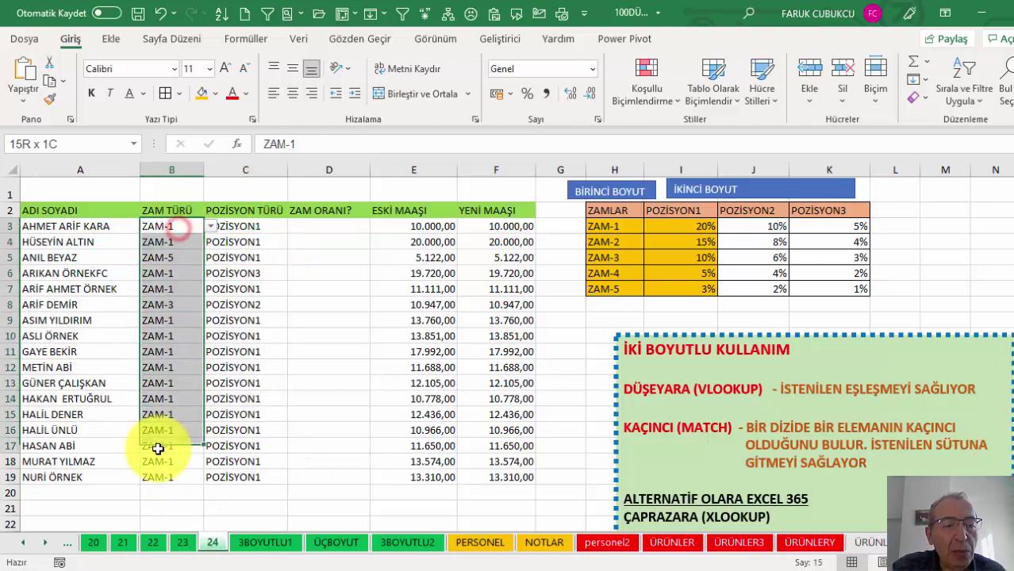
{"action": "left_click_drag", "start_coordinate": [178, 229], "coordinate": [156, 473]}
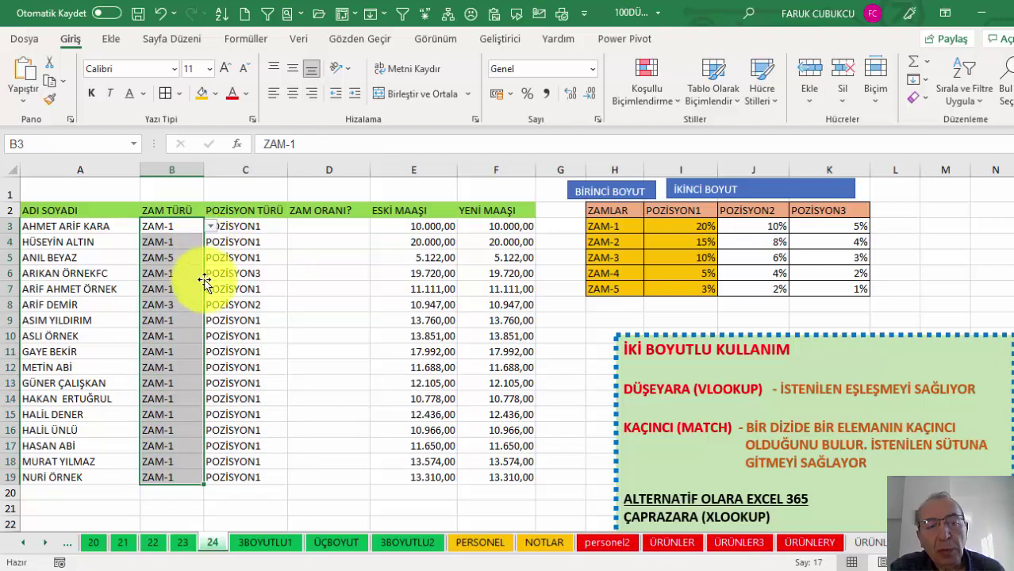
{"action": "left_click", "coordinate": [663, 209]}
{"action": "left_click_drag", "start_coordinate": [663, 208], "coordinate": [830, 210]}
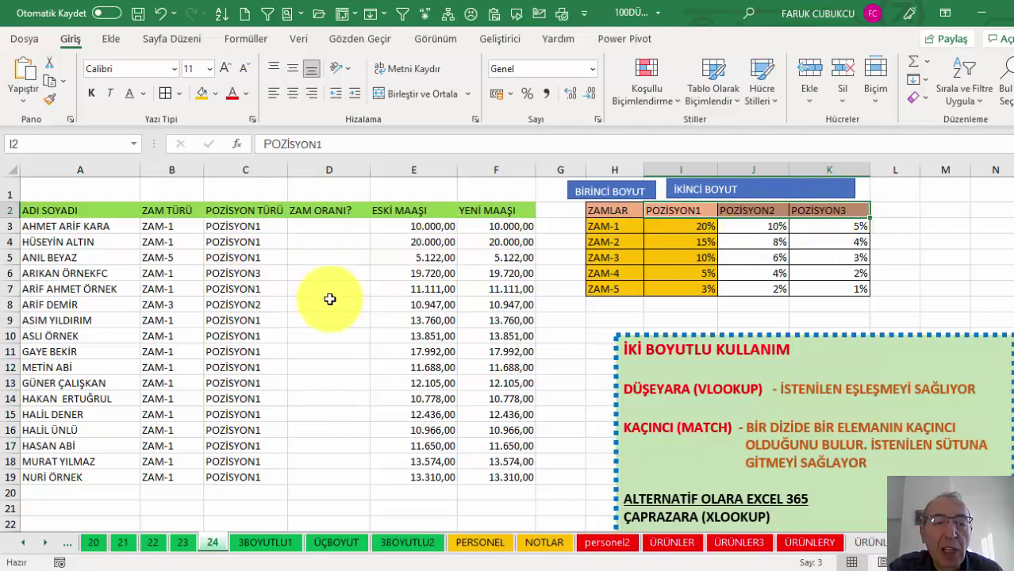
- Cancel a typed =dü formula in D3 and narrow column A
{"action": "left_click", "coordinate": [325, 233]}
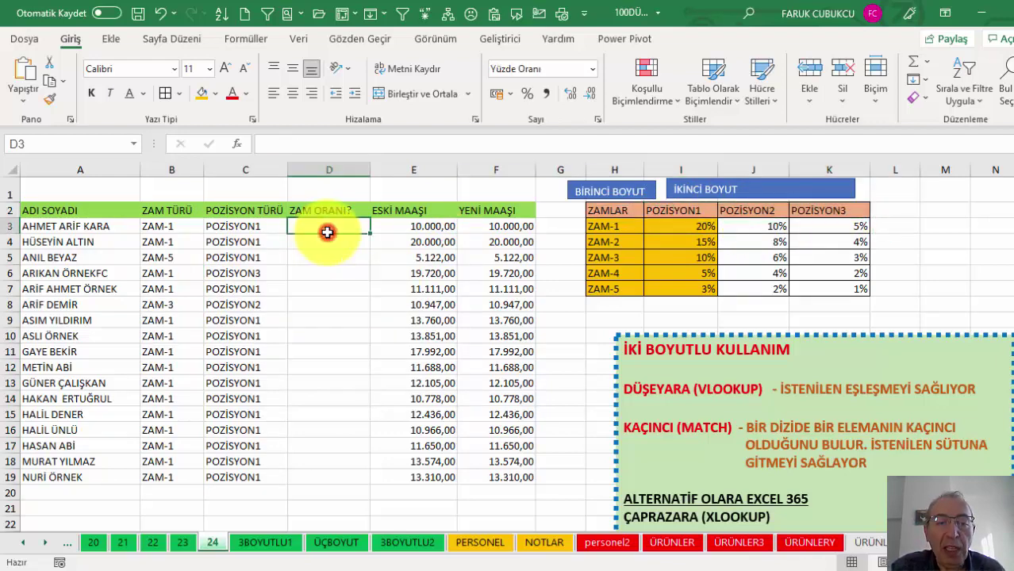
{"action": "type", "text": "=dü"}
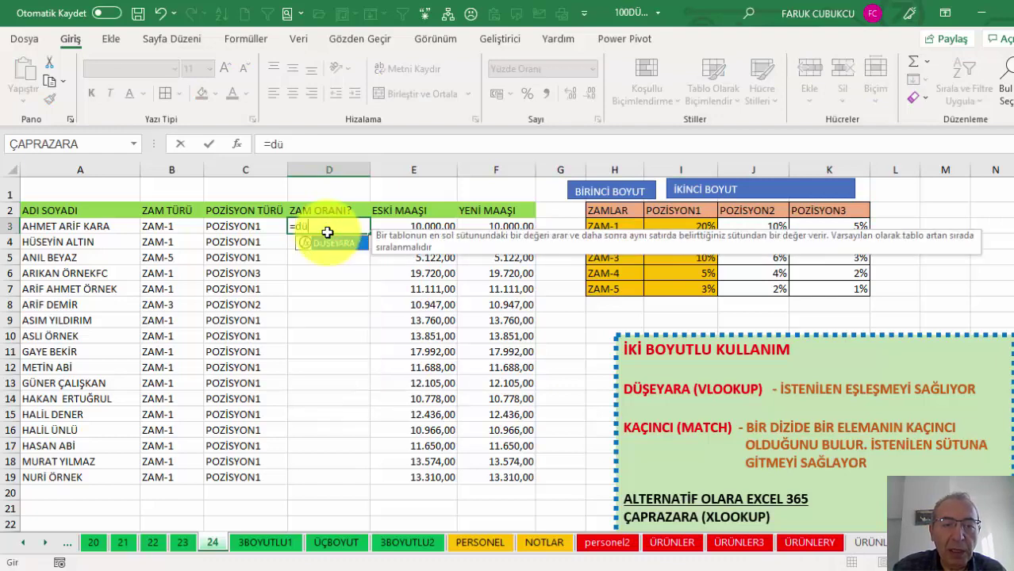
{"action": "key", "text": "Escape"}
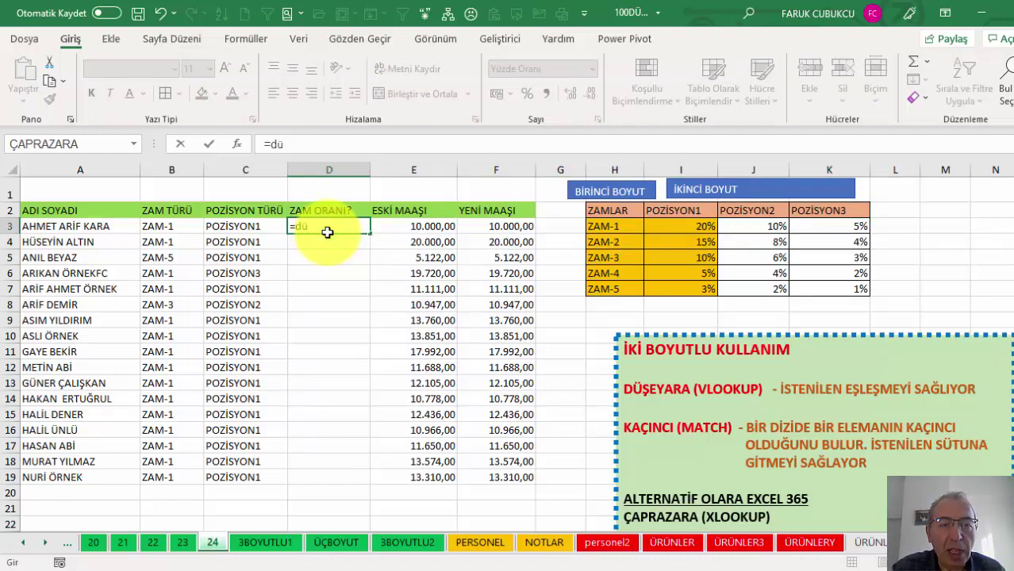
{"action": "key", "text": "Escape"}
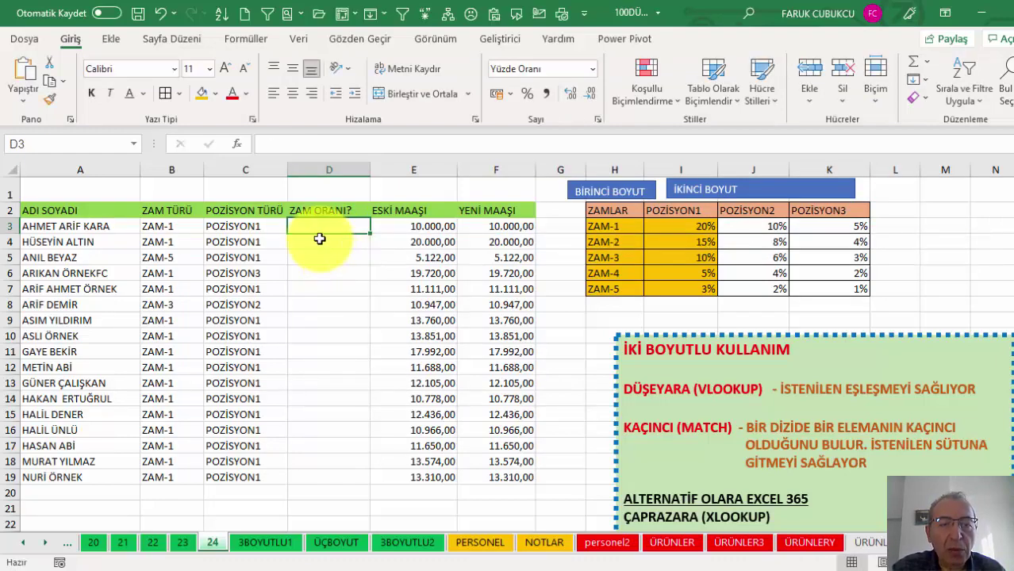
{"action": "scroll", "coordinate": [320, 239], "scroll_direction": "up", "scroll_amount": 2}
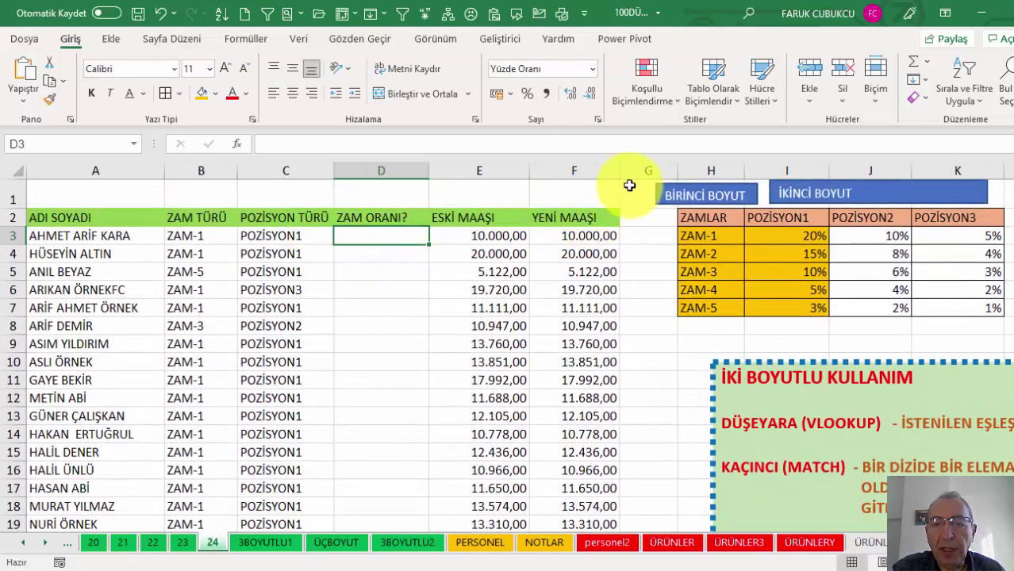
{"action": "left_click_drag", "start_coordinate": [164, 170], "coordinate": [117, 171]}
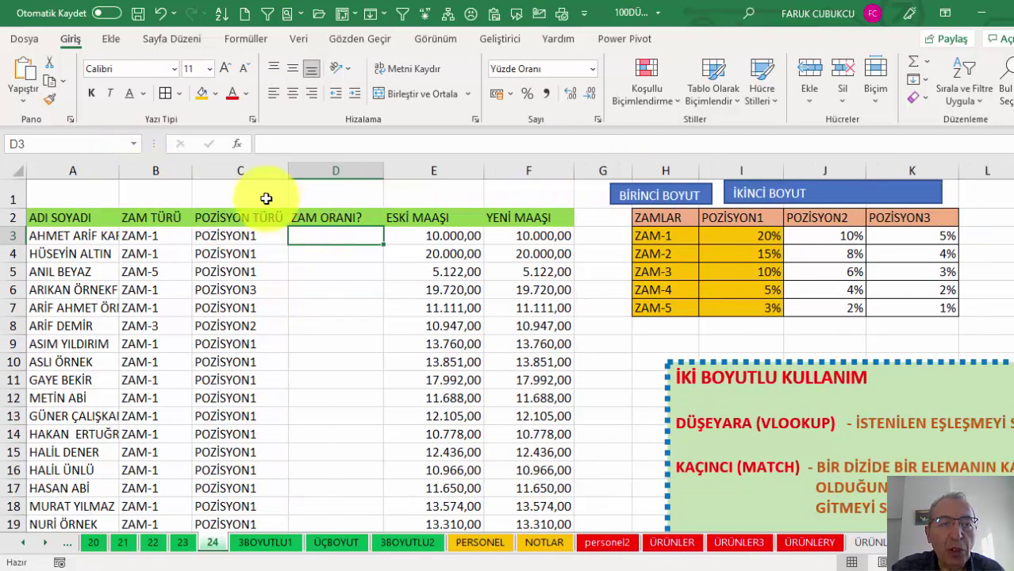
- Insert DÜŞEYARA into D3 with B3 as the lookup value
{"action": "left_click", "coordinate": [236, 144]}
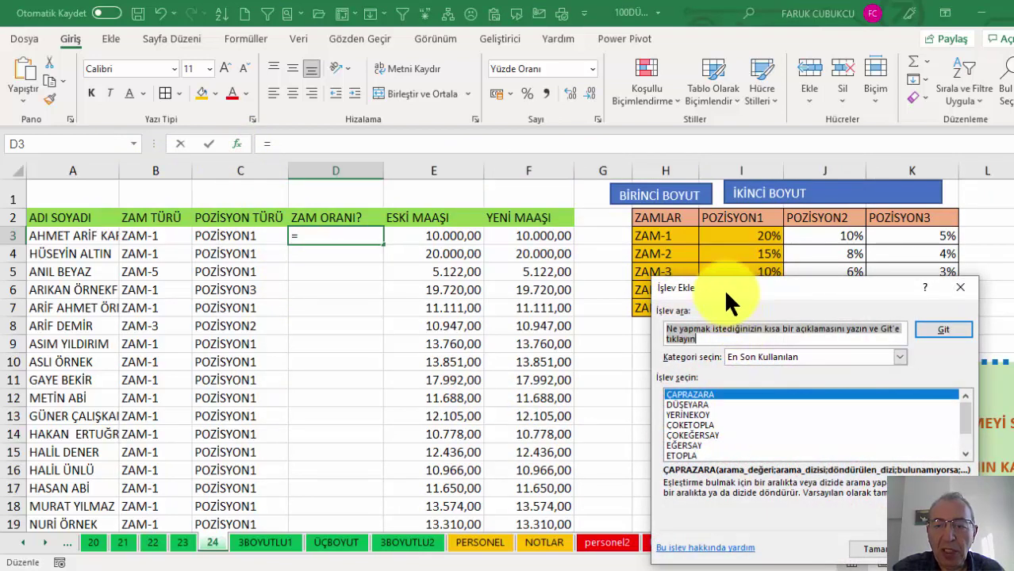
{"action": "left_click_drag", "start_coordinate": [724, 288], "coordinate": [626, 280]}
{"action": "left_click", "coordinate": [594, 396]}
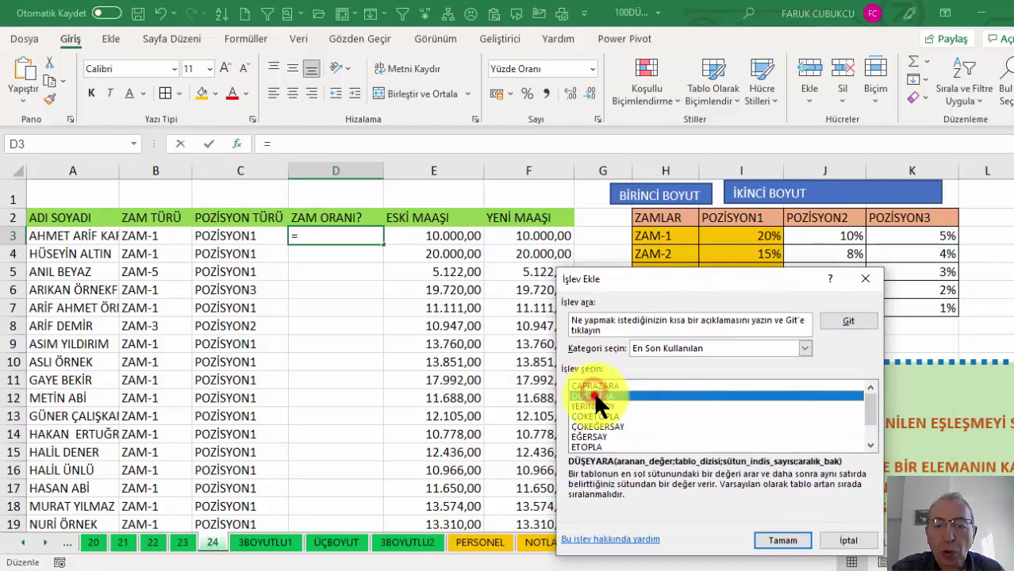
{"action": "left_click", "coordinate": [778, 541]}
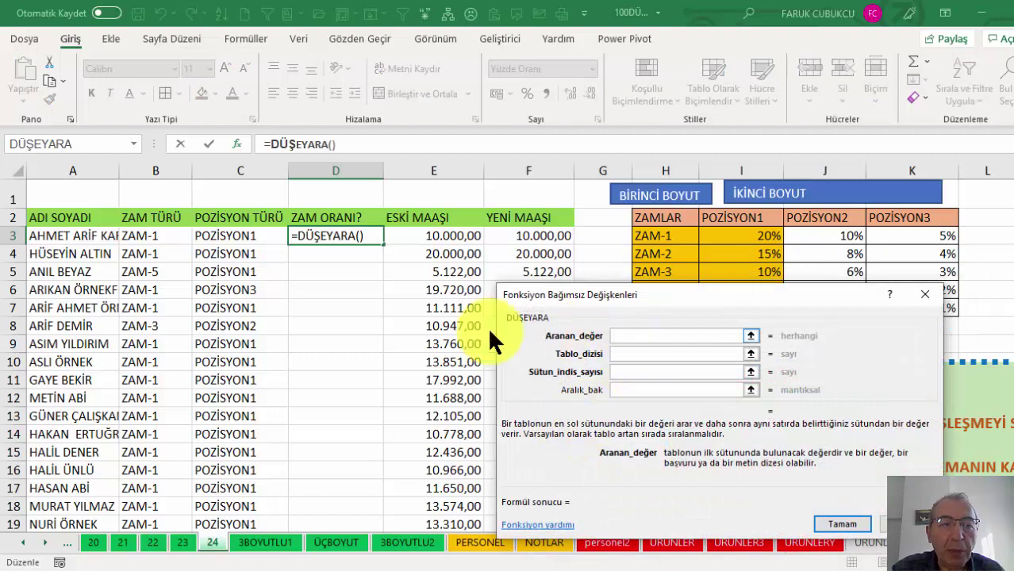
{"action": "left_click", "coordinate": [159, 236]}
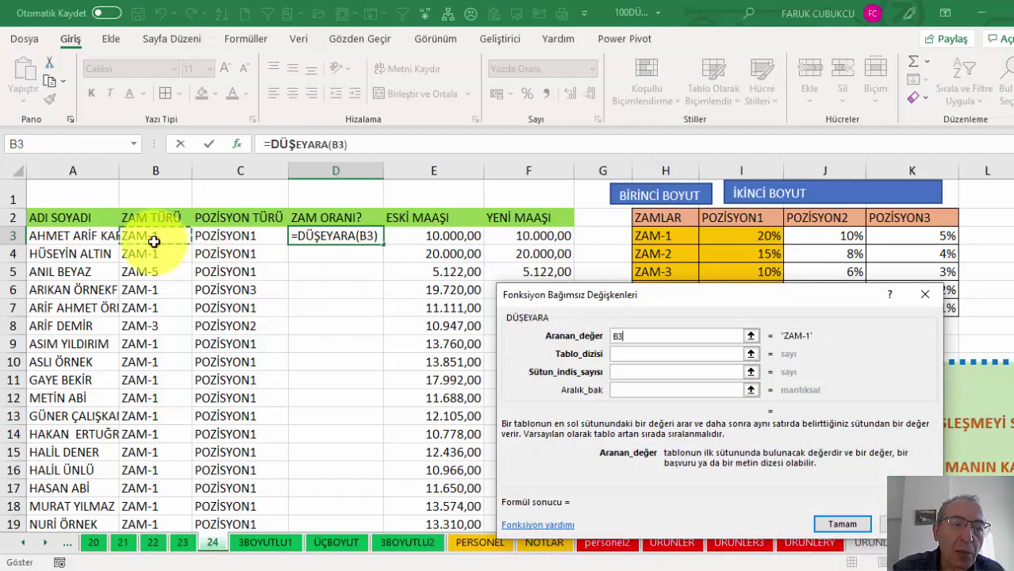
{"action": "left_click", "coordinate": [619, 354]}
- Set table range $H$3:$I$7, column index 2 and match type 0, and confirm
{"action": "left_click_drag", "start_coordinate": [599, 310], "coordinate": [270, 332]}
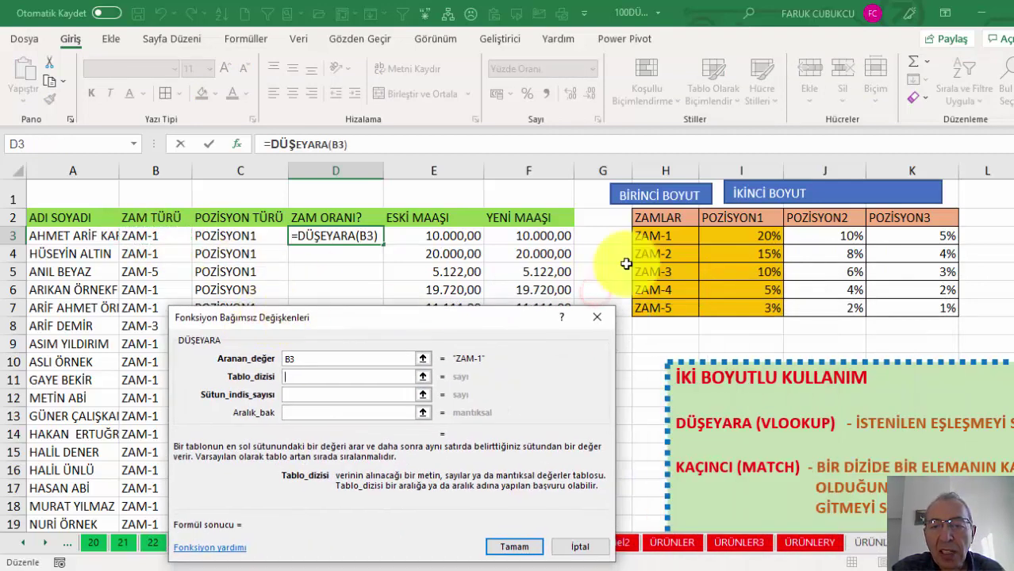
{"action": "left_click", "coordinate": [663, 238]}
{"action": "left_click_drag", "start_coordinate": [665, 244], "coordinate": [665, 308]}
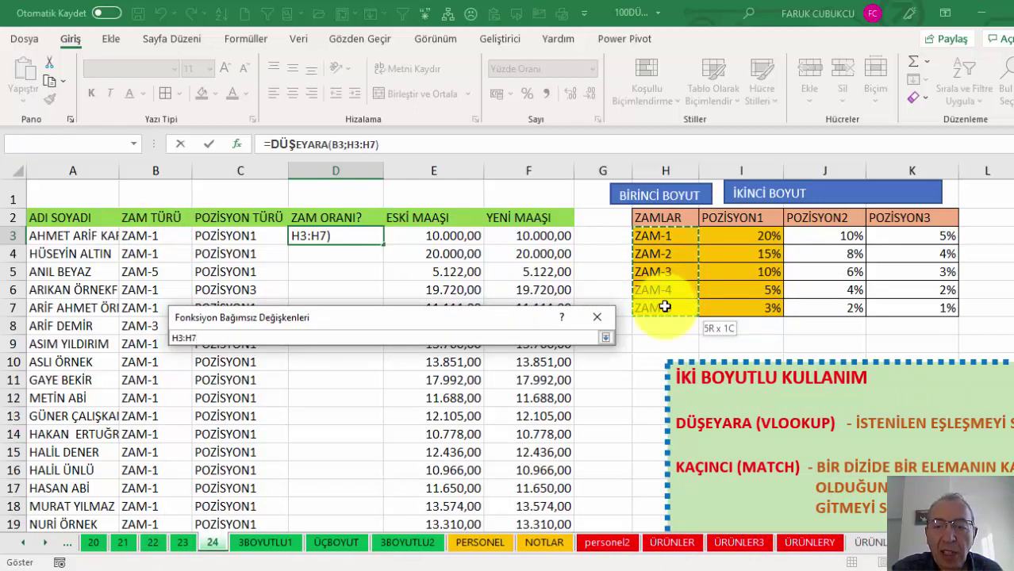
{"action": "left_click_drag", "start_coordinate": [665, 308], "coordinate": [738, 307]}
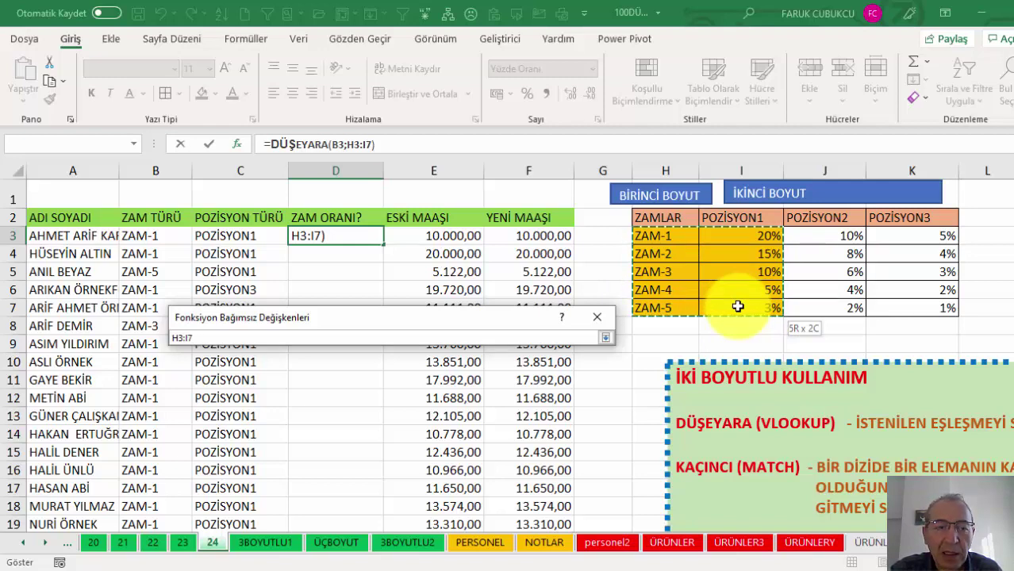
{"action": "left_click_drag", "start_coordinate": [738, 307], "coordinate": [738, 307]}
{"action": "key", "text": "F4"}
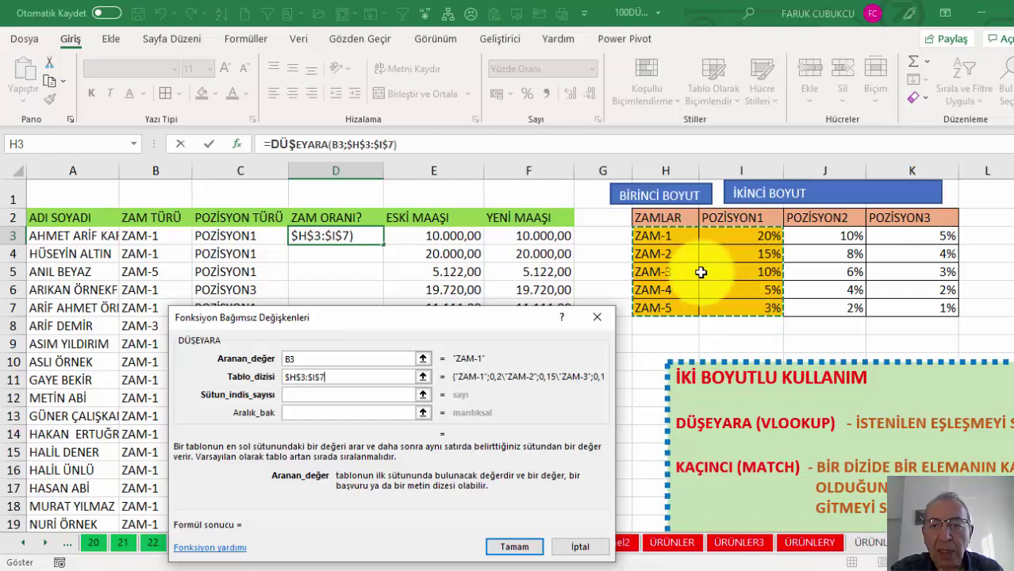
{"action": "left_click", "coordinate": [299, 395]}
{"action": "type", "text": "2"}
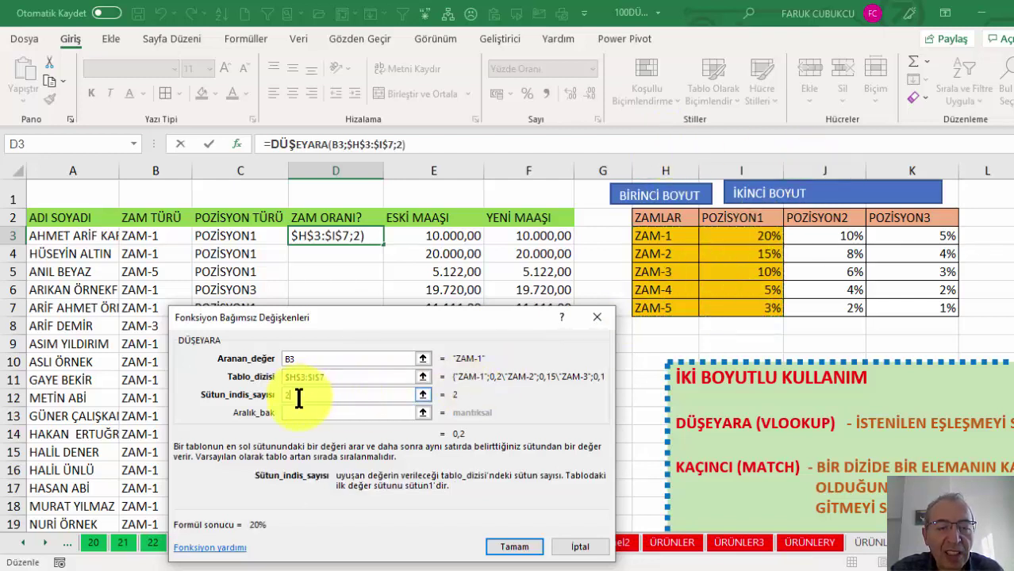
{"action": "left_click", "coordinate": [299, 408]}
{"action": "type", "text": "0"}
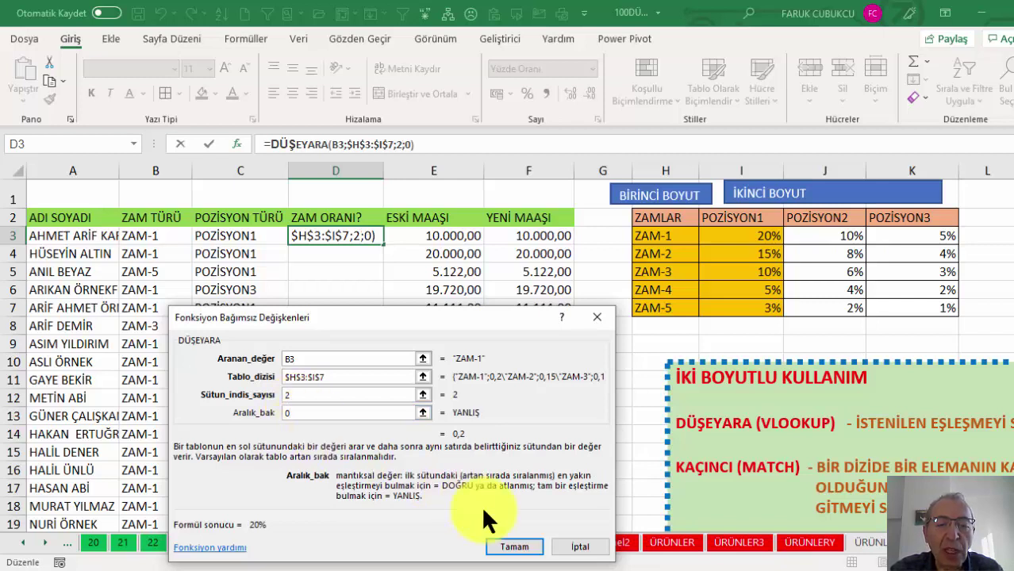
{"action": "left_click", "coordinate": [523, 547]}
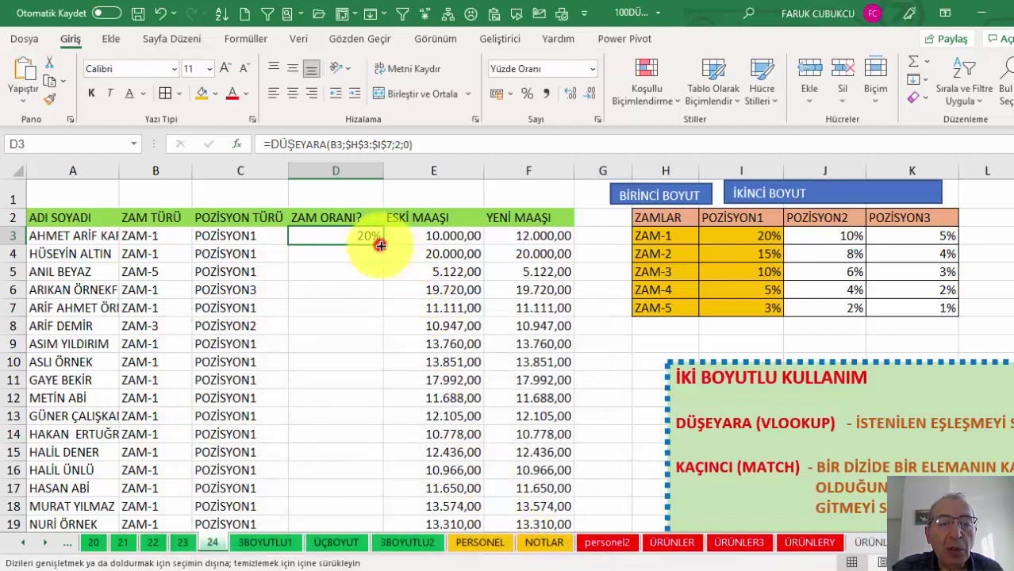
- Copy D3's DÜŞEYARA down to D19 and check E3, F3 and D3
{"action": "double_click", "coordinate": [381, 246]}
{"action": "left_click", "coordinate": [458, 236]}
{"action": "left_click", "coordinate": [544, 238]}
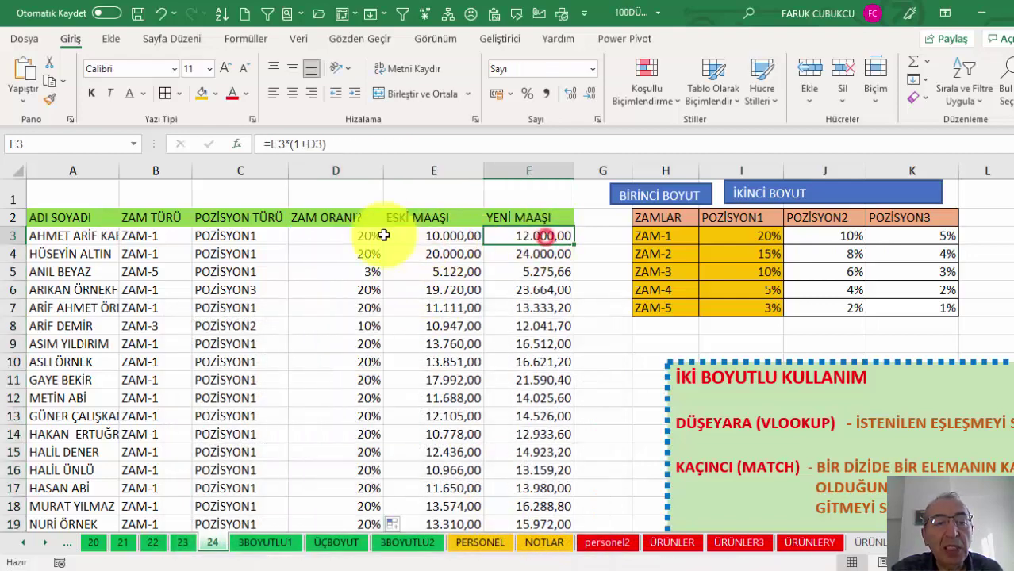
{"action": "left_click", "coordinate": [341, 236]}
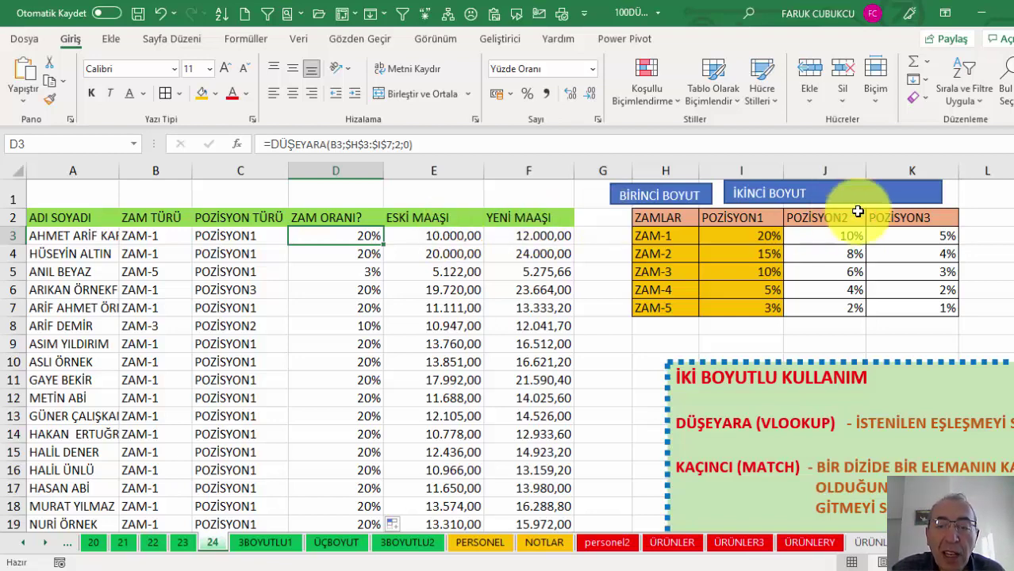
- Point out ZAM types and position headers I2:K2 as the two lookup dimensions
{"action": "left_click_drag", "start_coordinate": [656, 236], "coordinate": [657, 290]}
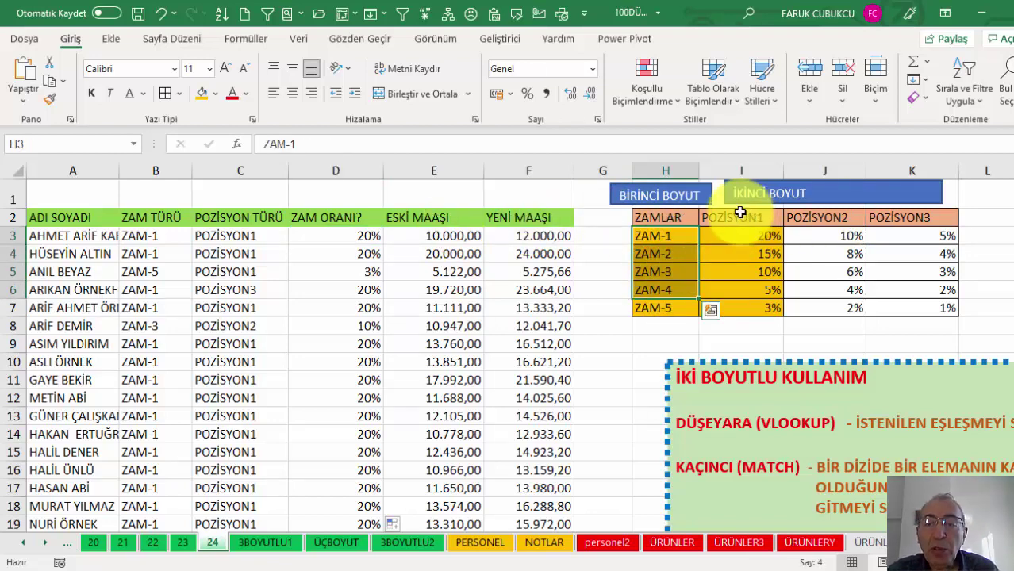
{"action": "left_click_drag", "start_coordinate": [742, 218], "coordinate": [925, 215]}
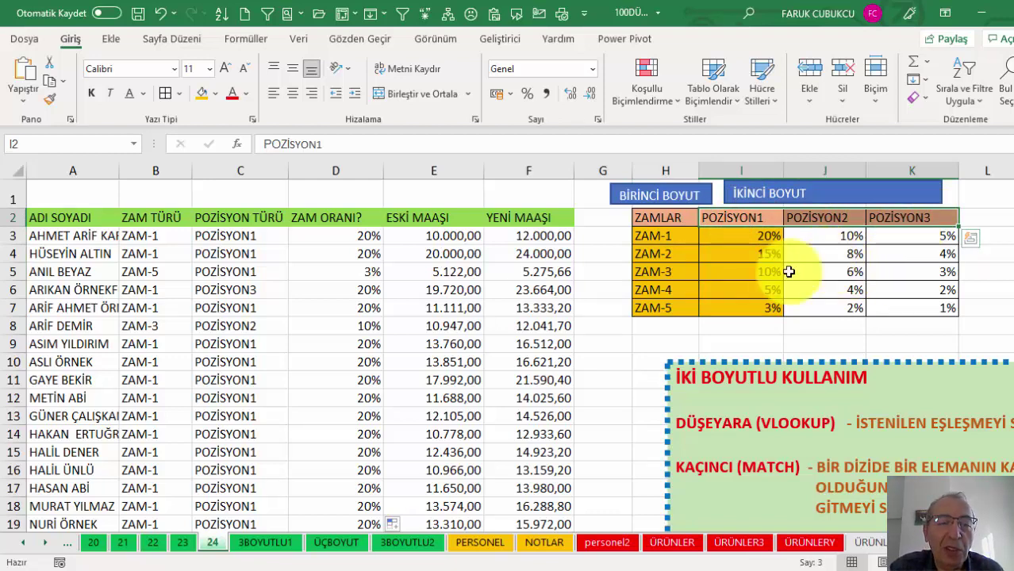
{"action": "left_click", "coordinate": [255, 249]}
{"action": "left_click", "coordinate": [262, 235]}
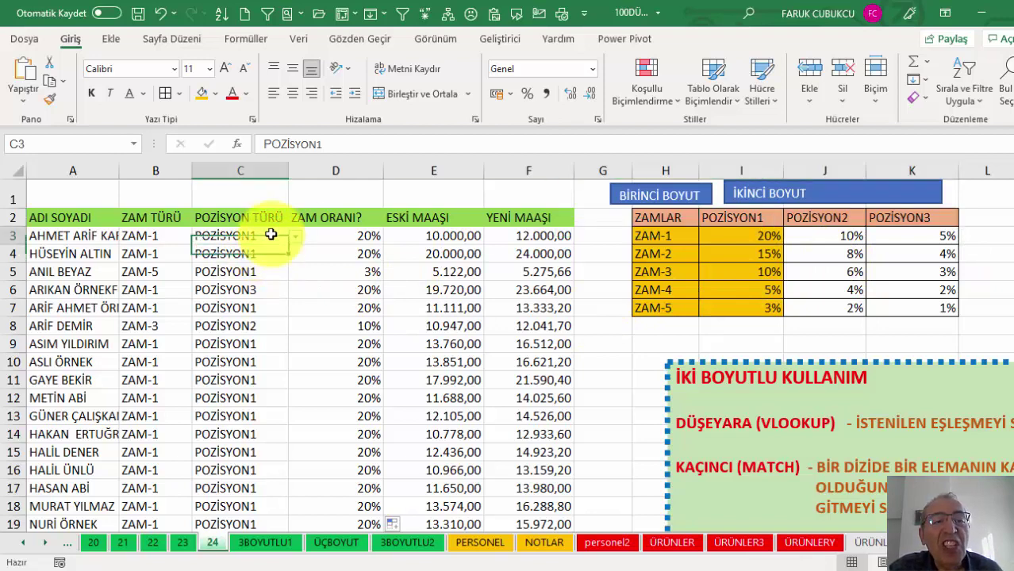
- Open D3's DÜŞEYARA arguments, select the column index 2, and close unchanged
{"action": "left_click", "coordinate": [336, 240]}
{"action": "double_click", "coordinate": [336, 240]}
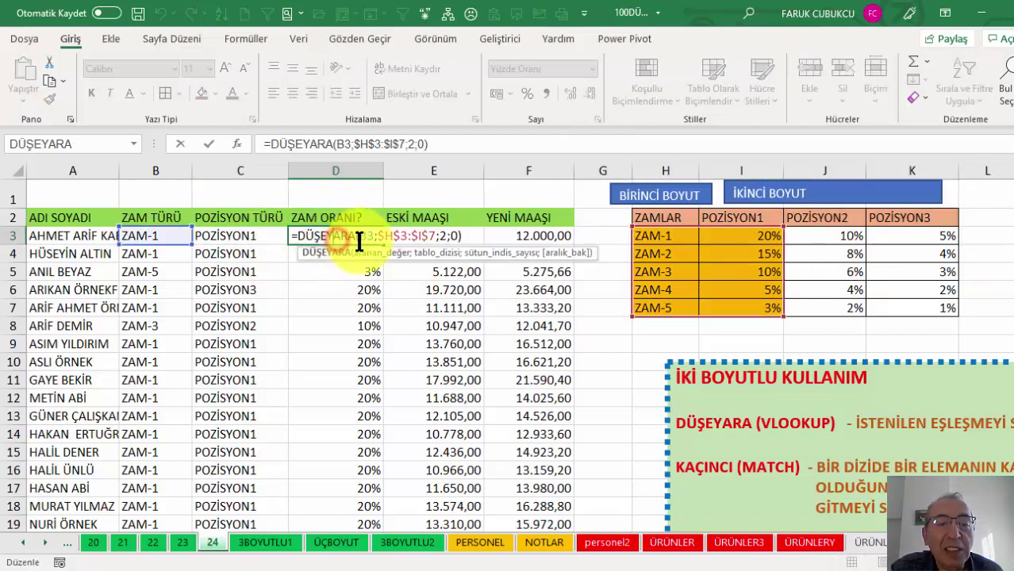
{"action": "left_click", "coordinate": [238, 144]}
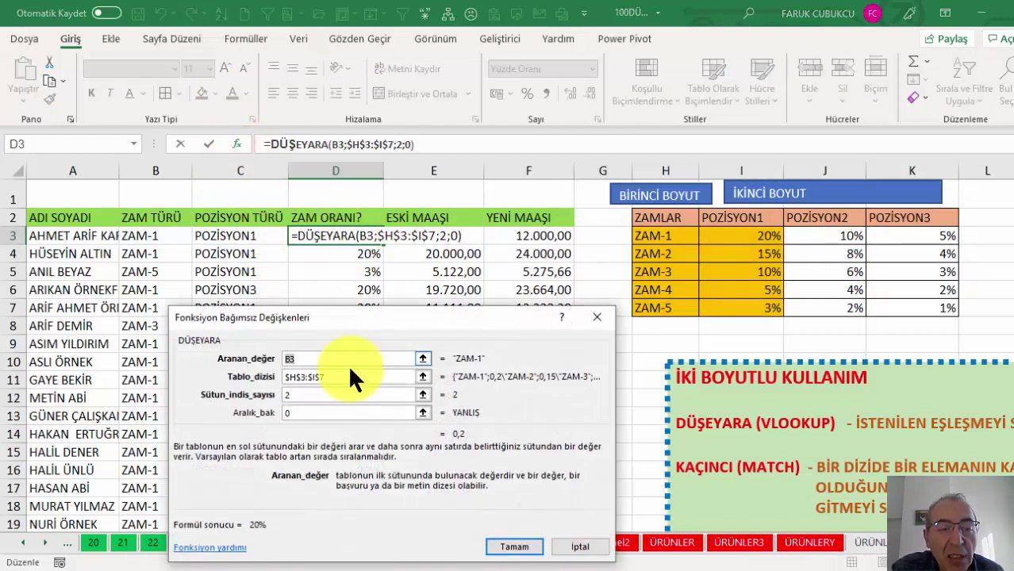
{"action": "left_click", "coordinate": [308, 395]}
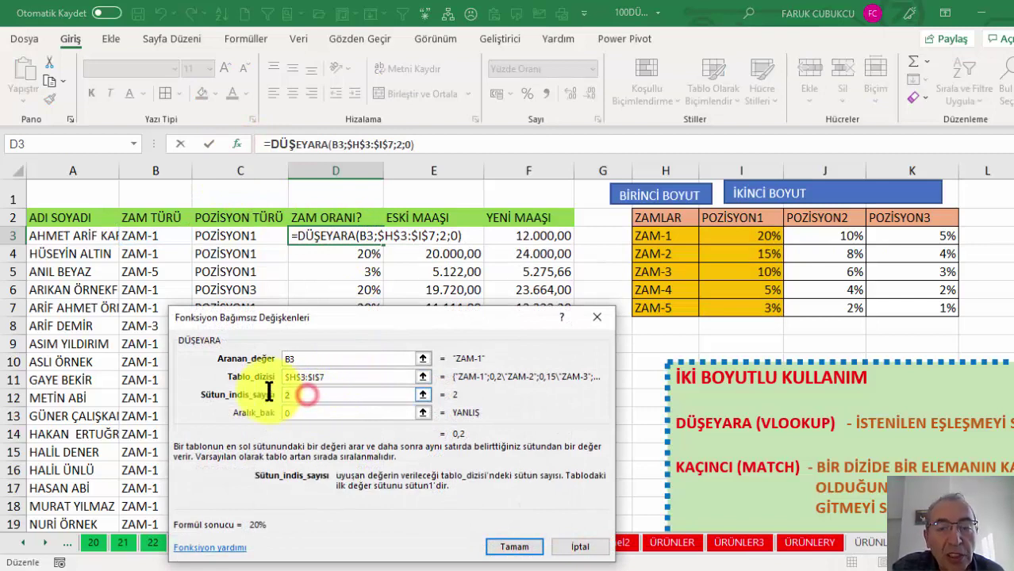
{"action": "left_click_drag", "start_coordinate": [287, 394], "coordinate": [298, 399]}
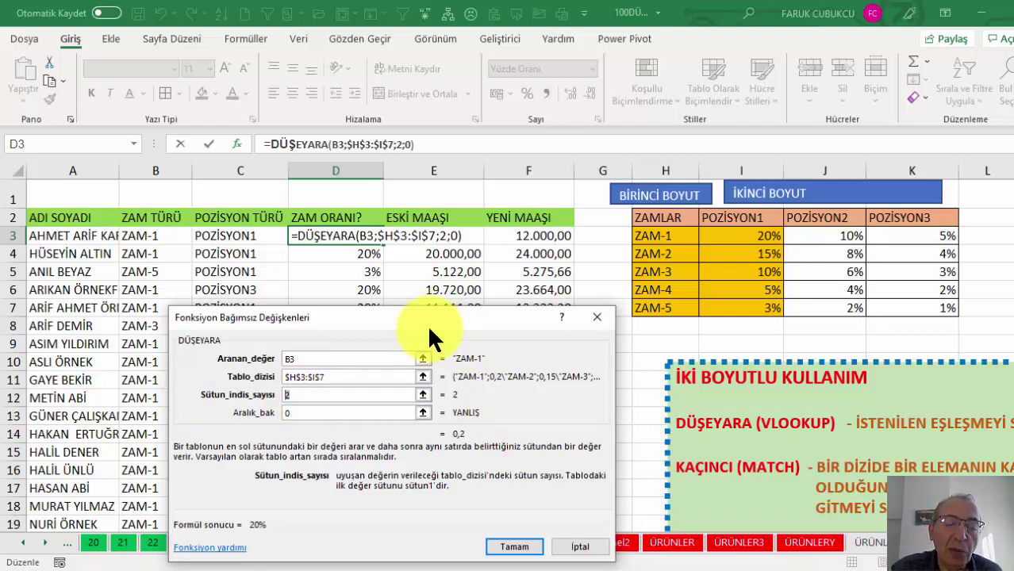
{"action": "left_click_drag", "start_coordinate": [400, 324], "coordinate": [482, 302]}
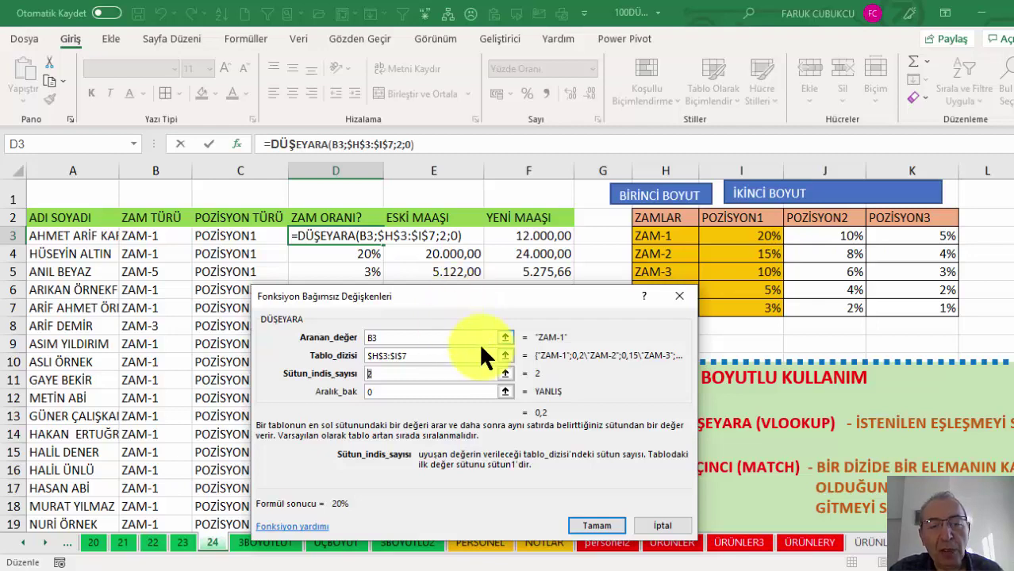
{"action": "left_click", "coordinate": [599, 524]}
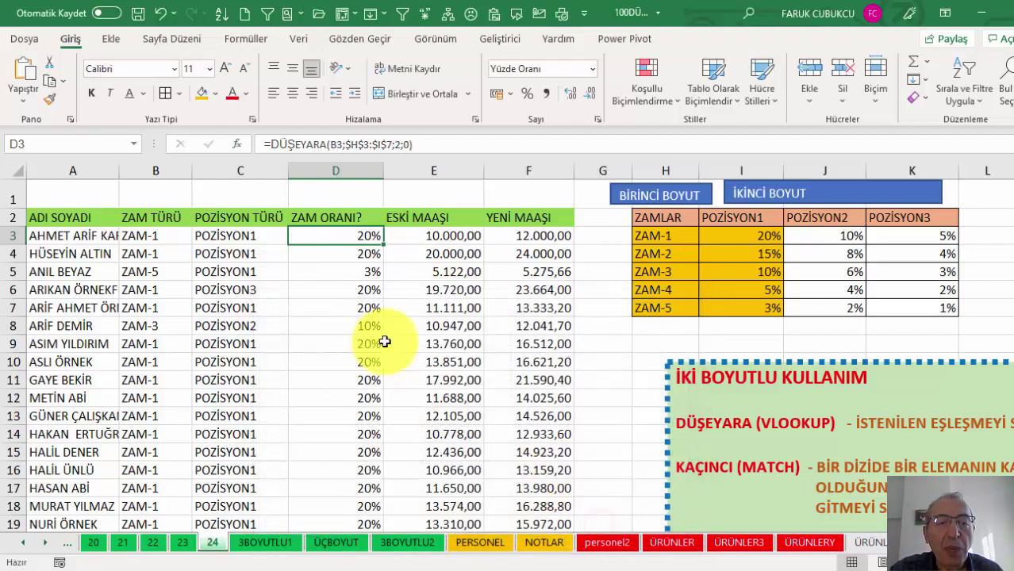
- Review the ranges D3's formula references without changing it
{"action": "left_click", "coordinate": [236, 144]}
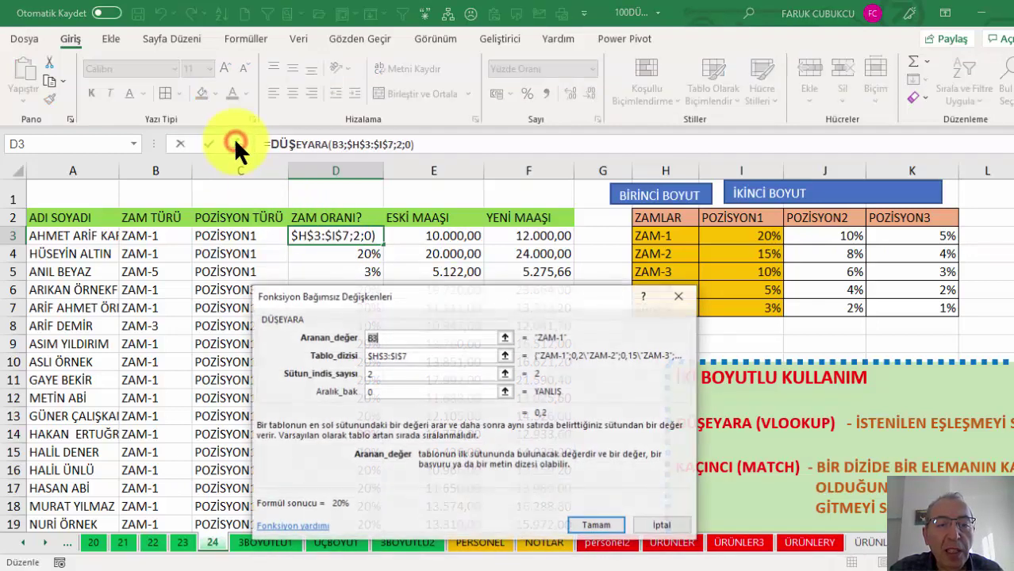
{"action": "key", "text": "Escape"}
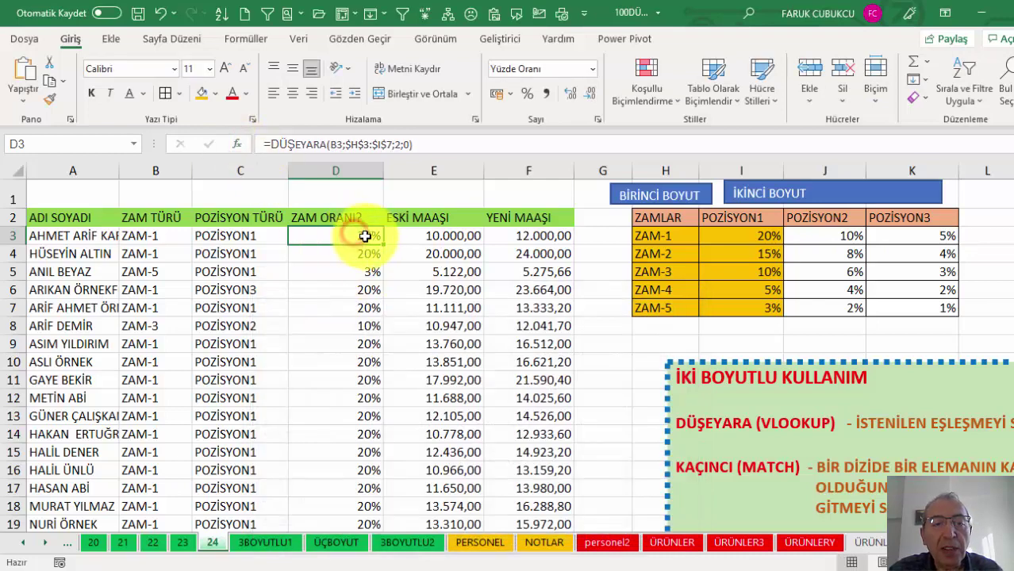
{"action": "double_click", "coordinate": [361, 235]}
{"action": "key", "text": "Escape"}
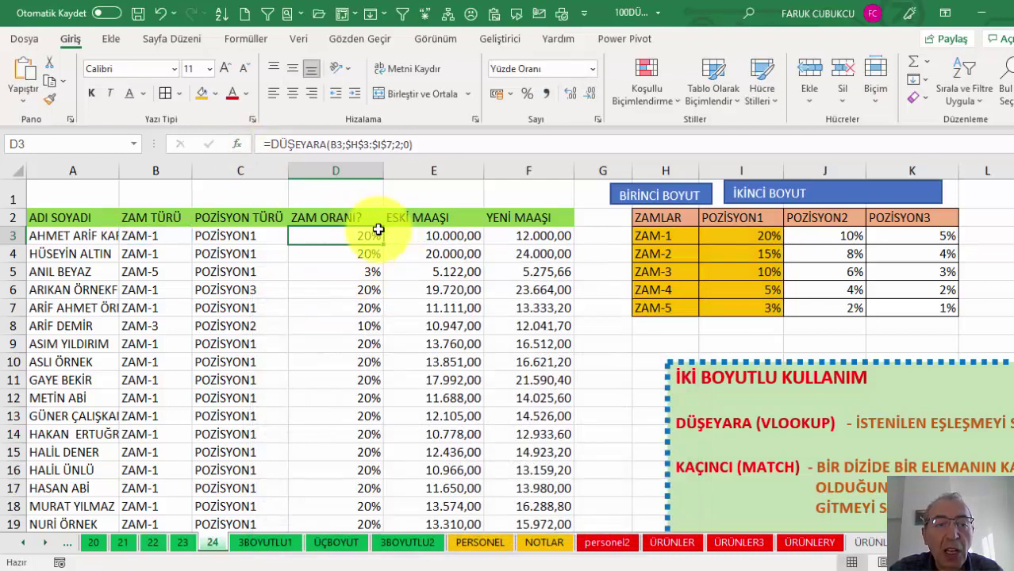
{"action": "double_click", "coordinate": [344, 235]}
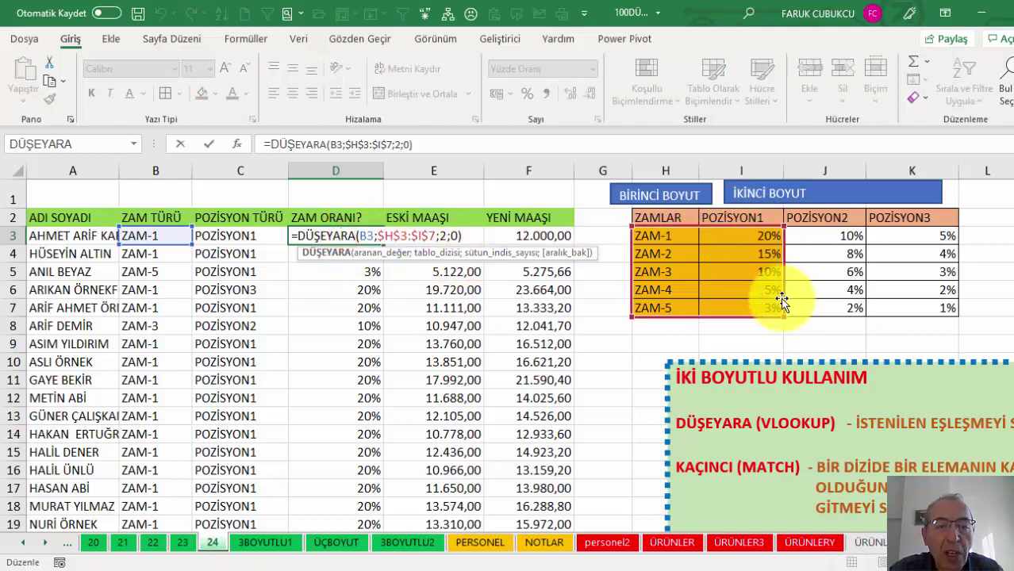
{"action": "key", "text": "Escape"}
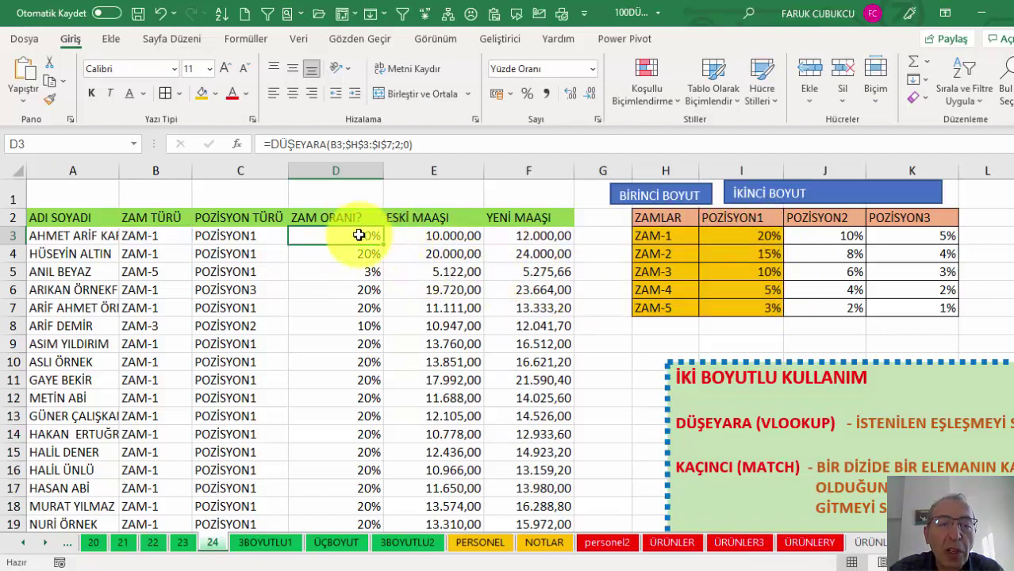
- Delete the fixed column index 2 and open the full function catalogue
{"action": "left_click", "coordinate": [236, 144]}
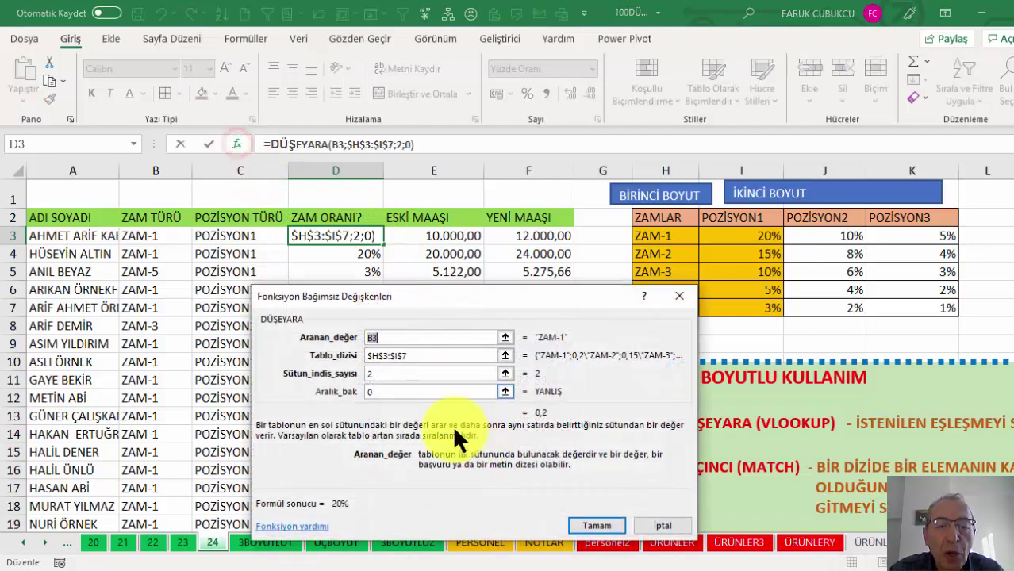
{"action": "left_click", "coordinate": [400, 374]}
{"action": "key", "text": "BackSpace"}
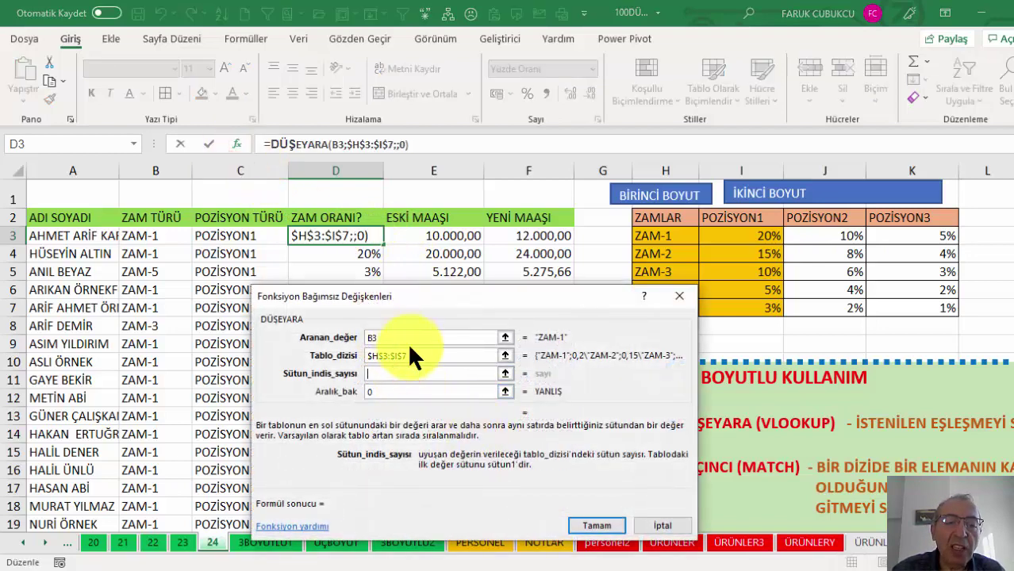
{"action": "left_click", "coordinate": [133, 143]}
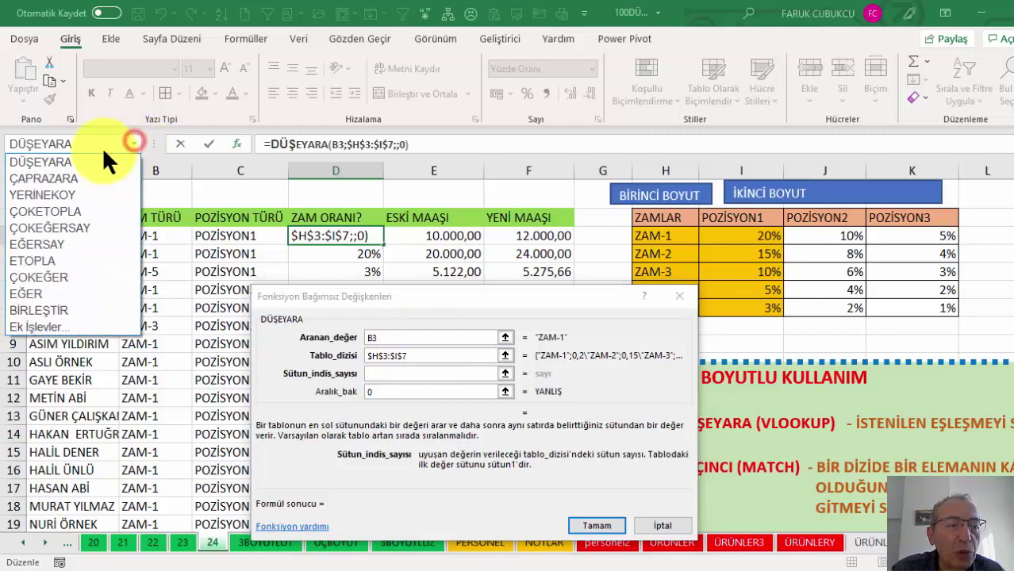
{"action": "left_click", "coordinate": [42, 326]}
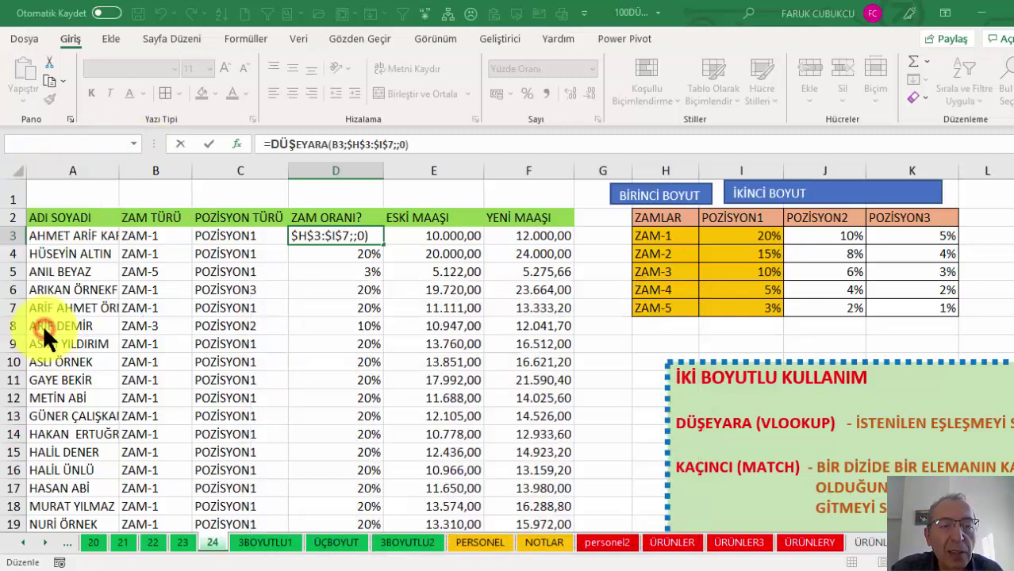
{"action": "left_click", "coordinate": [341, 397]}
- Nest KAÇINCI as the column index with lookup value C3 and headers I2:K2
{"action": "key", "text": "k"}
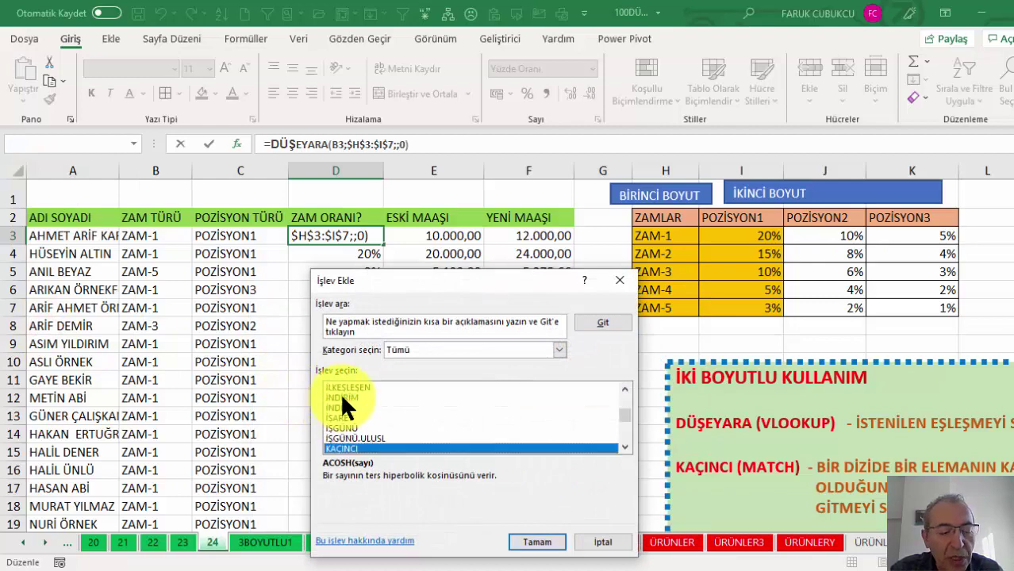
{"action": "left_click", "coordinate": [546, 543]}
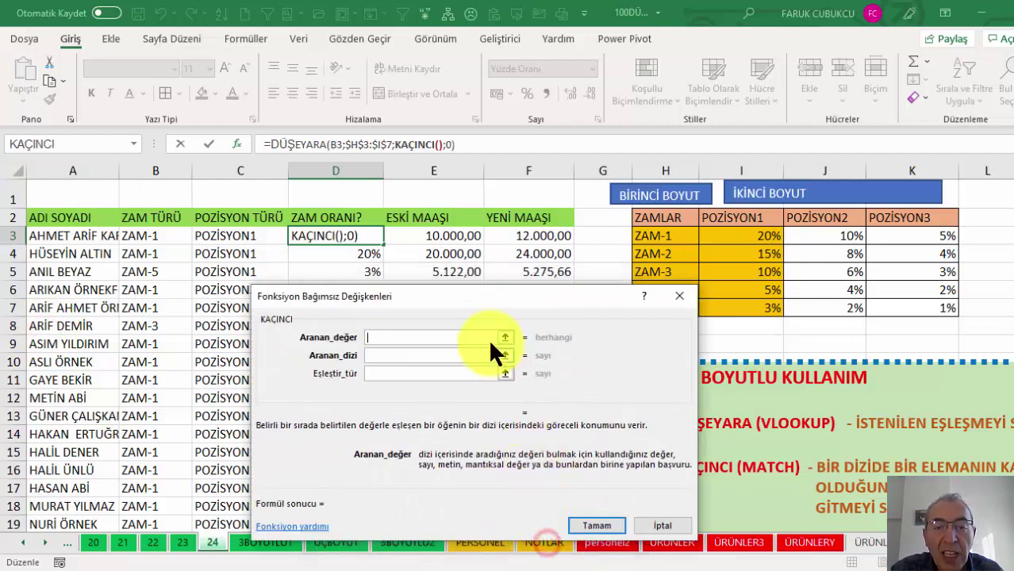
{"action": "left_click_drag", "start_coordinate": [502, 295], "coordinate": [704, 336]}
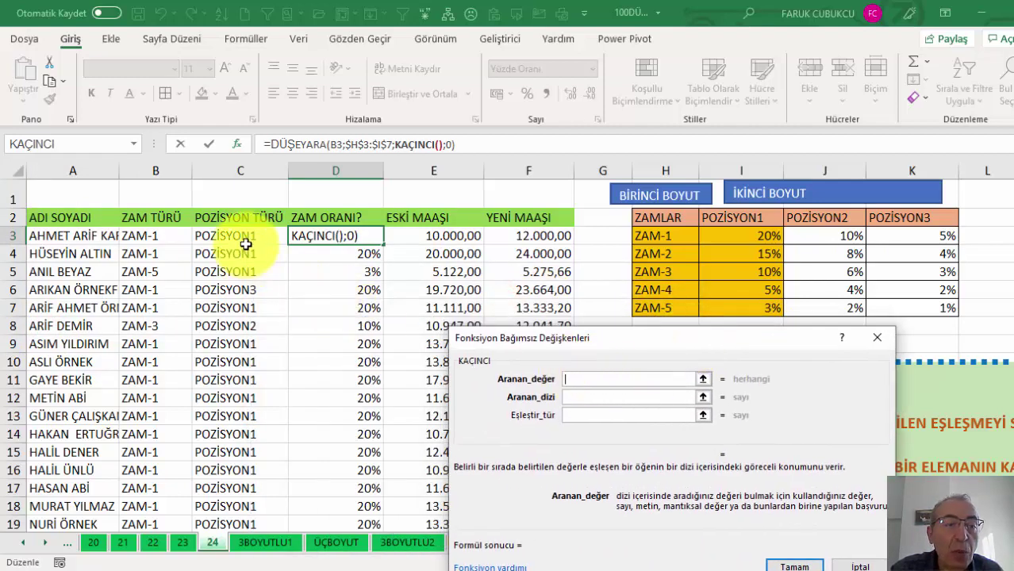
{"action": "left_click", "coordinate": [242, 237]}
{"action": "left_click", "coordinate": [600, 397]}
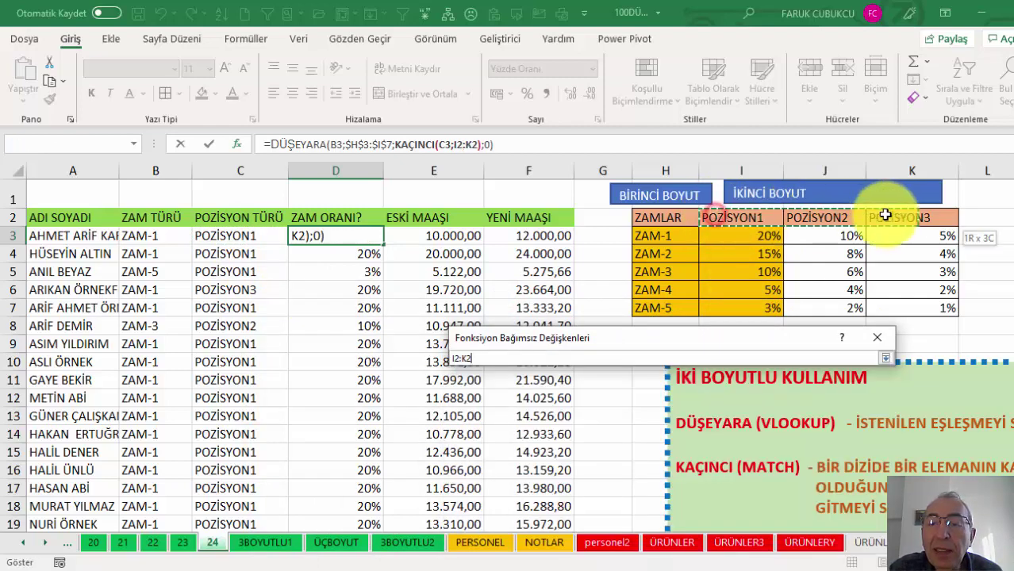
{"action": "left_click_drag", "start_coordinate": [714, 214], "coordinate": [901, 217]}
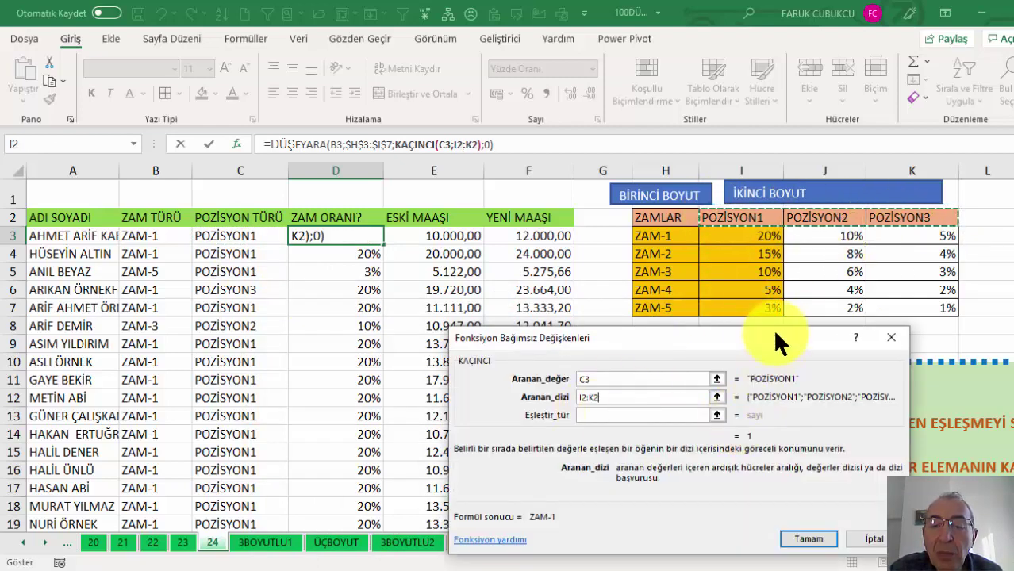
- Try C6 as the KAÇINCI lookup value, then set it back to C3
{"action": "left_click", "coordinate": [598, 382]}
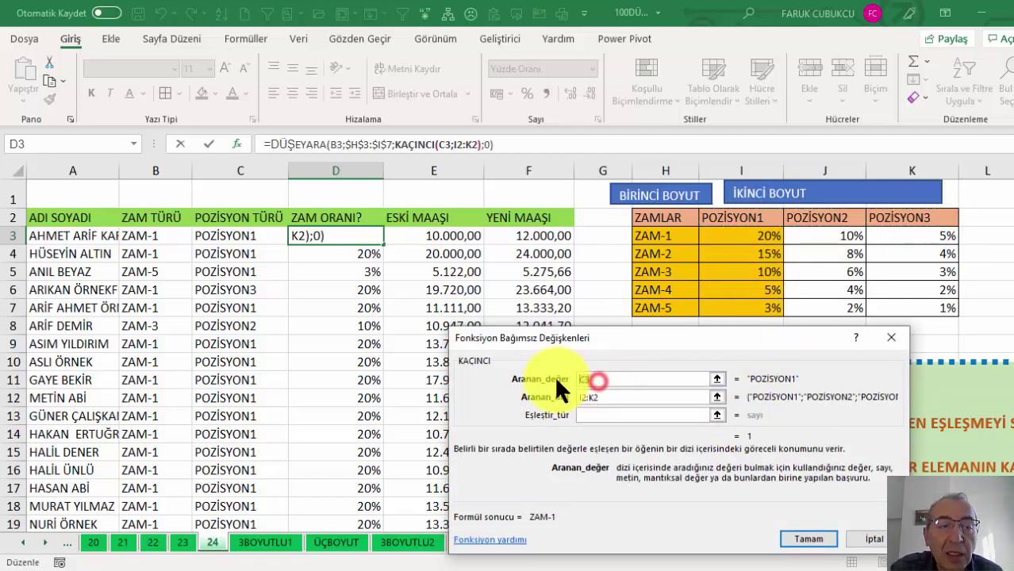
{"action": "left_click", "coordinate": [249, 290]}
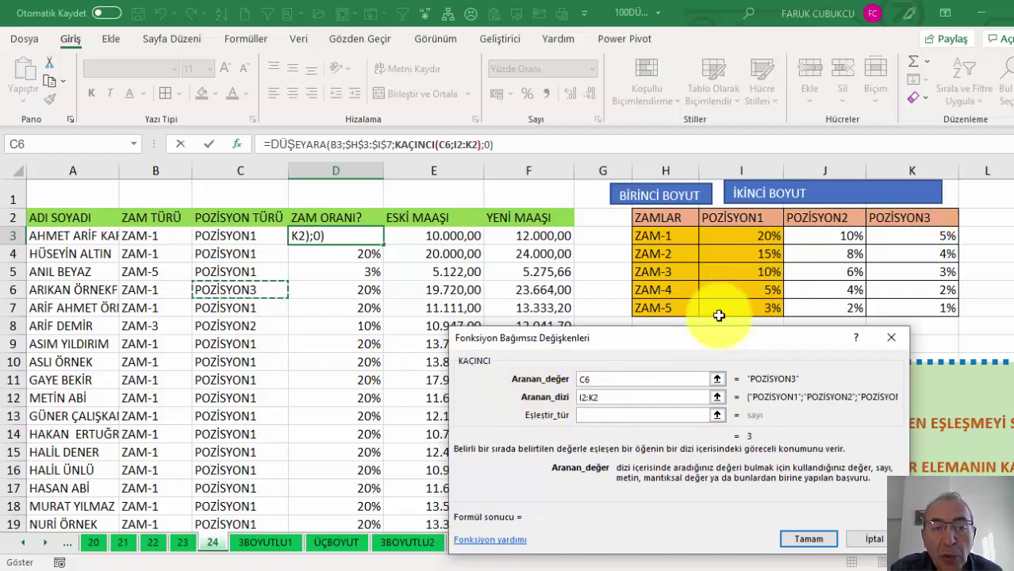
{"action": "left_click", "coordinate": [603, 382]}
{"action": "left_click", "coordinate": [239, 236]}
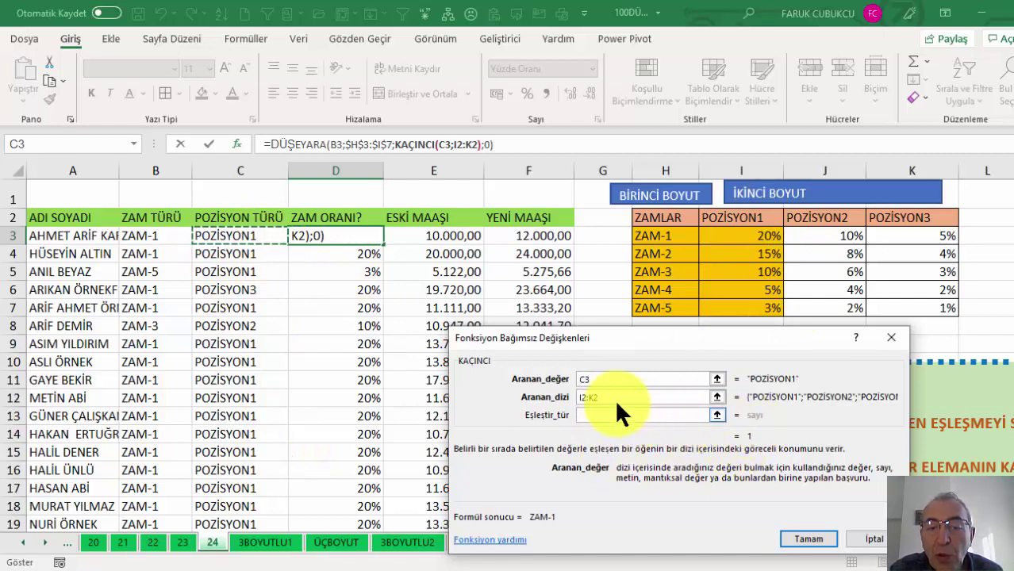
{"action": "left_click", "coordinate": [619, 379]}
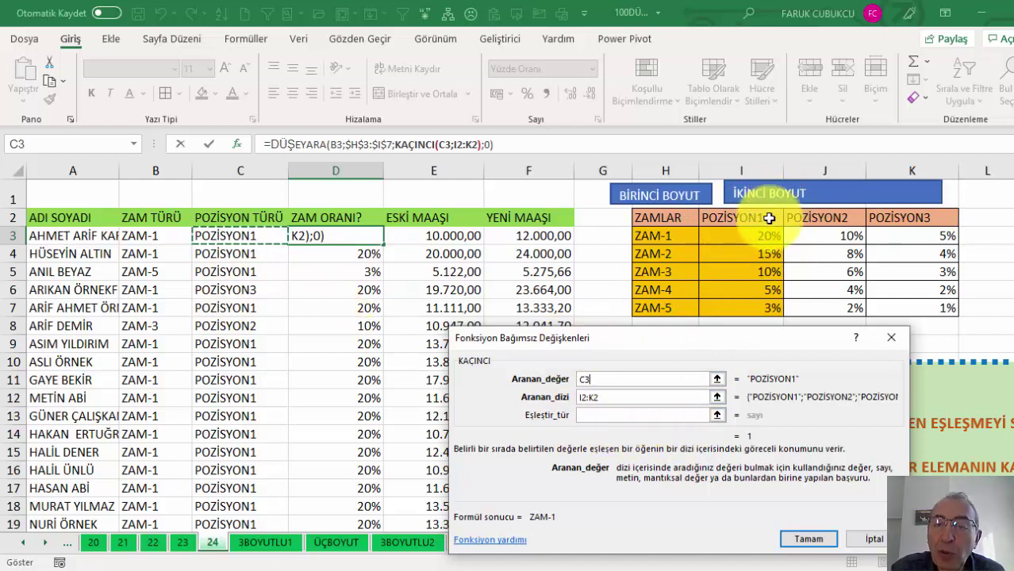
- Change the KAÇINCI lookup array to the absolute range $H$2:$K$2
{"action": "left_click", "coordinate": [599, 398]}
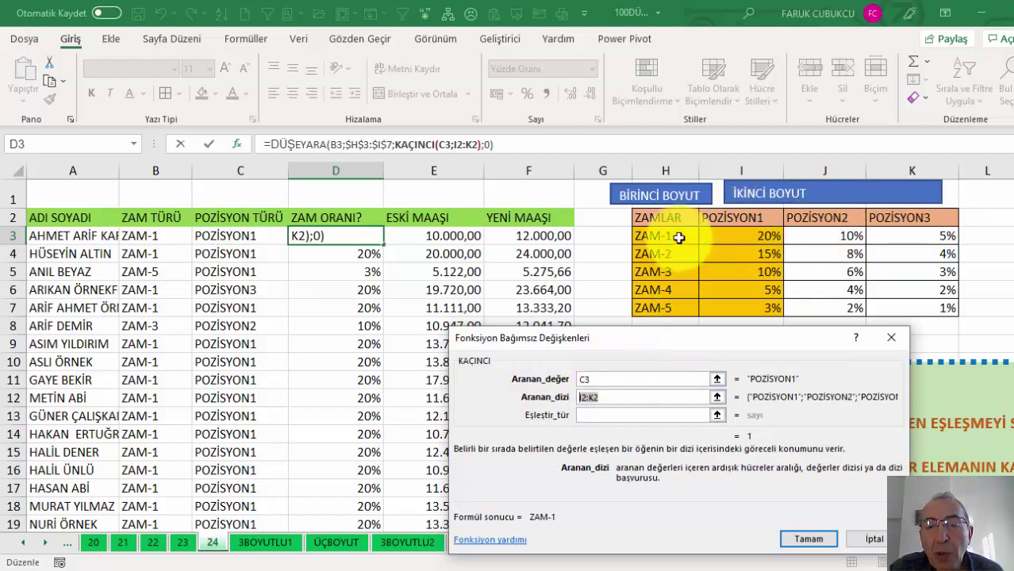
{"action": "left_click_drag", "start_coordinate": [659, 218], "coordinate": [913, 218]}
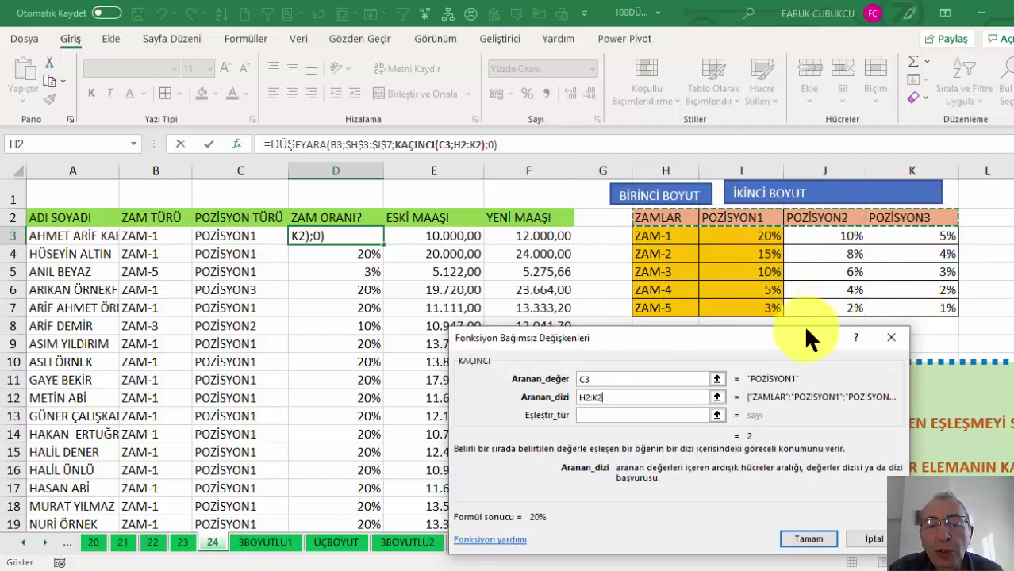
{"action": "key", "text": "F4"}
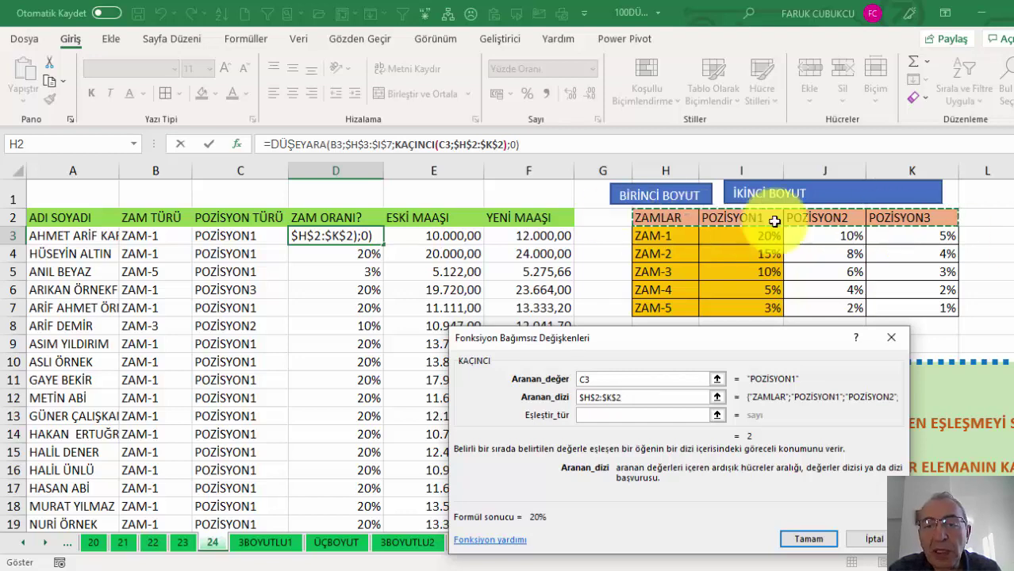
{"action": "left_click", "coordinate": [605, 415]}
{"action": "type", "text": "0"}
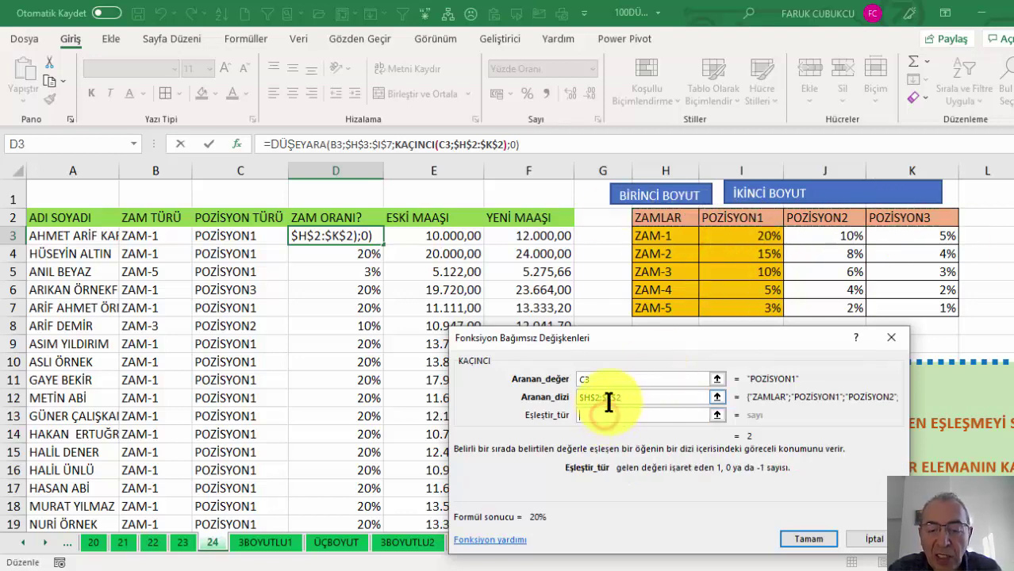
- Replace D3's nested KAÇINCI column index with a fixed 2, then 3, to test it
{"action": "left_click", "coordinate": [288, 143]}
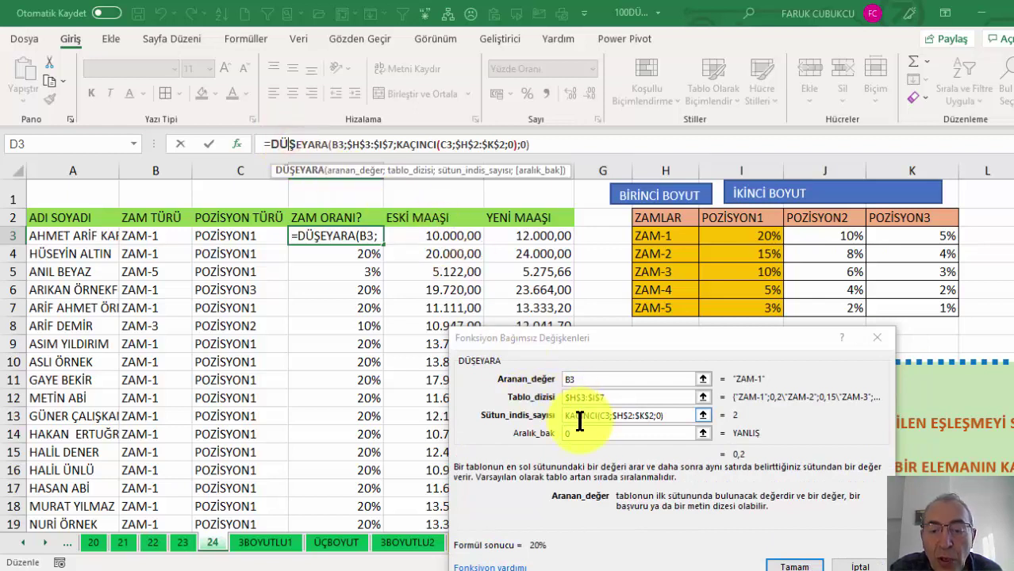
{"action": "left_click", "coordinate": [671, 415]}
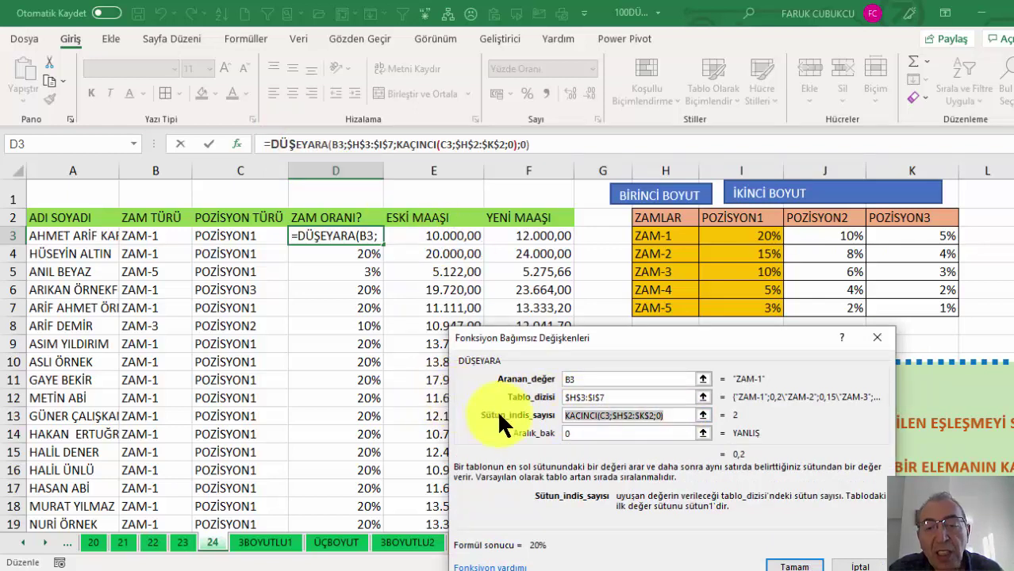
{"action": "type", "text": "2"}
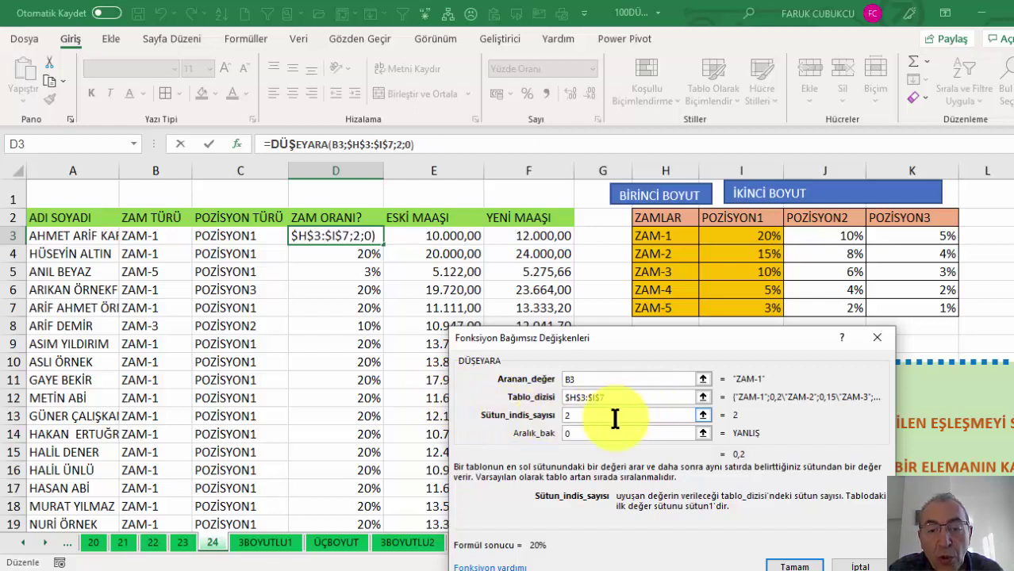
{"action": "left_click", "coordinate": [614, 418]}
{"action": "double_click", "coordinate": [601, 414]}
{"action": "type", "text": "3"}
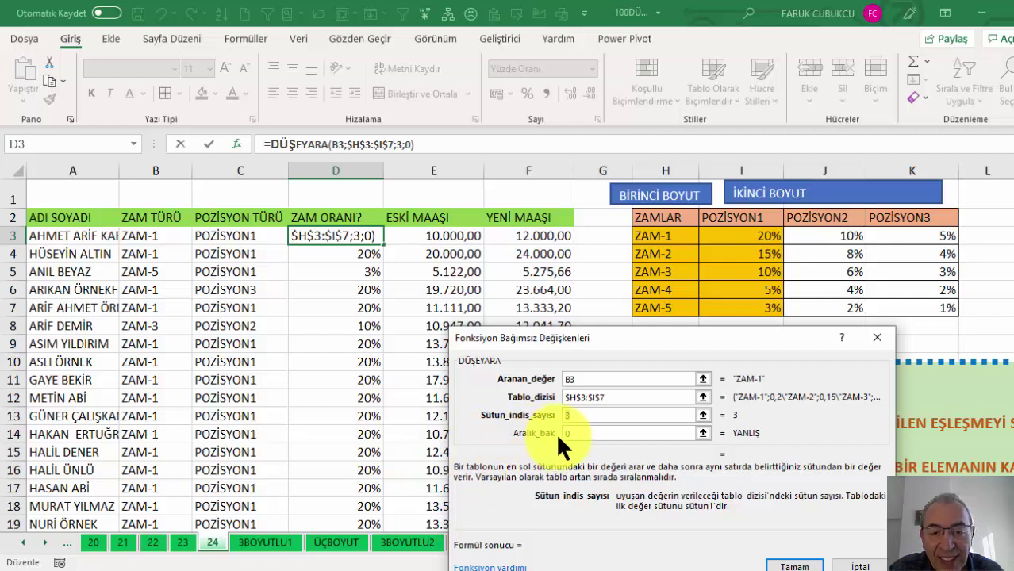
{"action": "left_click", "coordinate": [585, 415]}
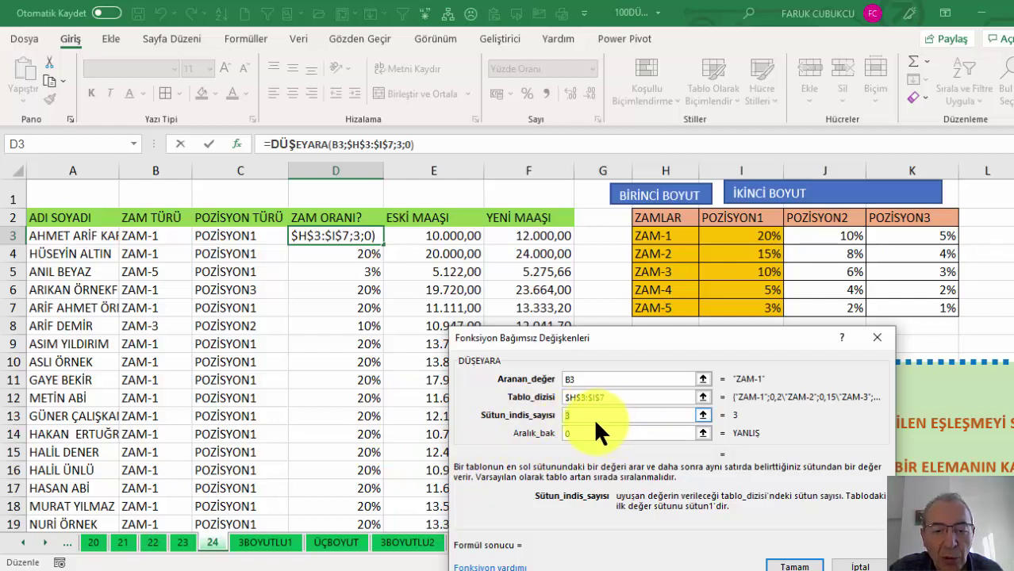
{"action": "left_click", "coordinate": [133, 143]}
- Nest KAÇINCI(C3;$H$2:$K$2;0) as column index, commit D3, and highlight rate table H3:I7
{"action": "left_click", "coordinate": [111, 162]}
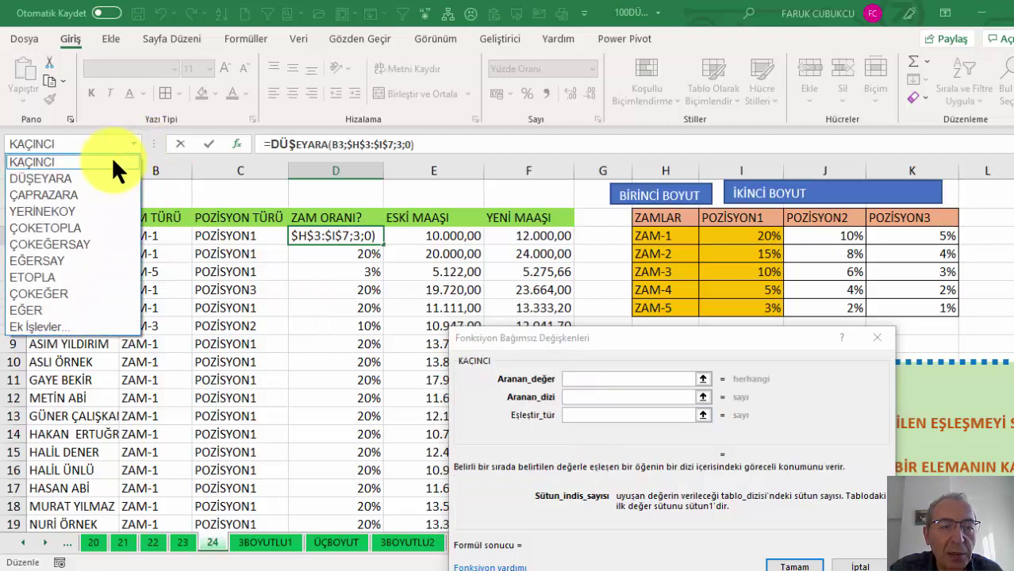
{"action": "left_click", "coordinate": [247, 237]}
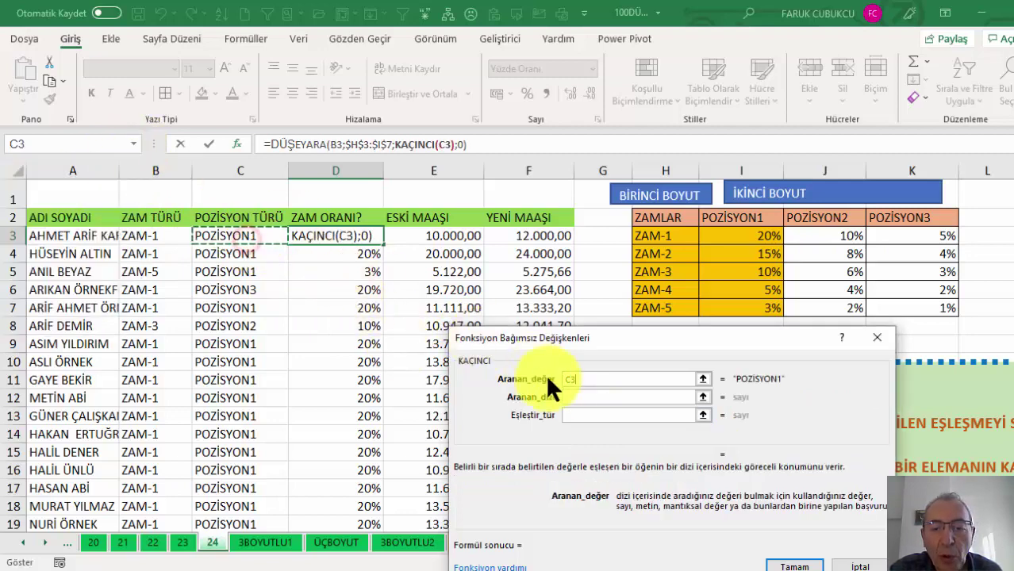
{"action": "left_click", "coordinate": [569, 395]}
{"action": "left_click_drag", "start_coordinate": [670, 217], "coordinate": [883, 215]}
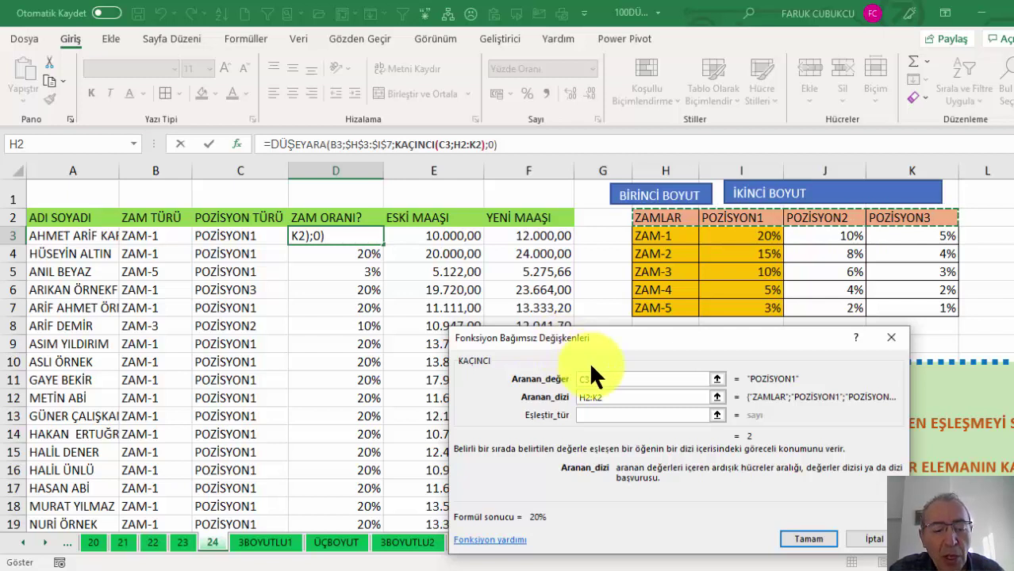
{"action": "key", "text": "F4"}
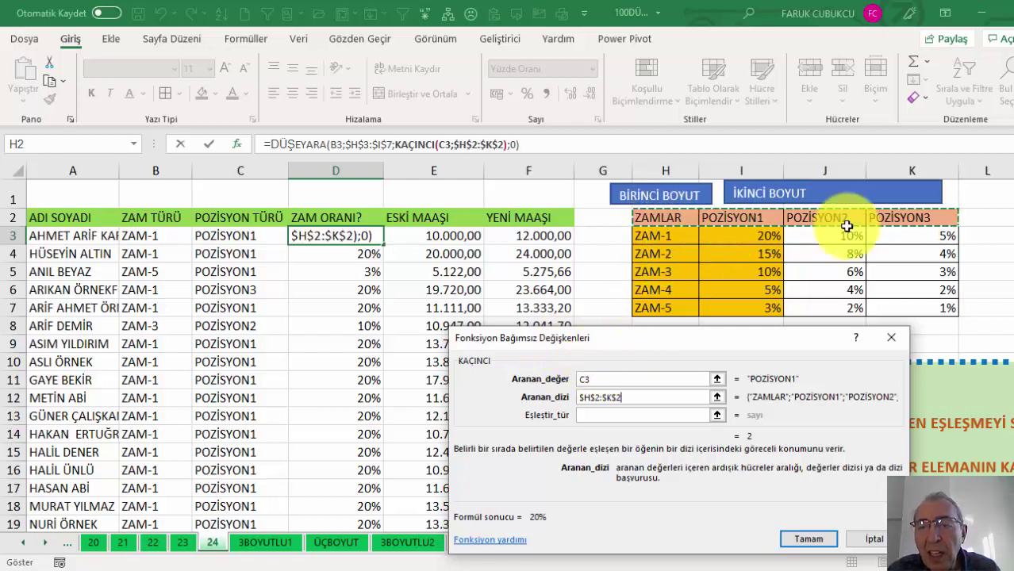
{"action": "left_click", "coordinate": [588, 415]}
{"action": "type", "text": "0"}
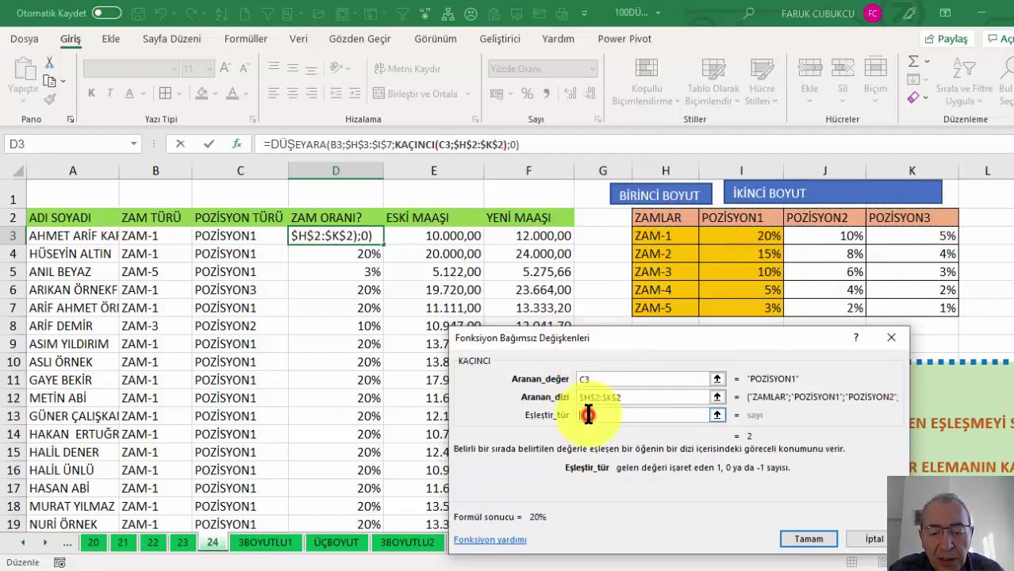
{"action": "left_click", "coordinate": [280, 145]}
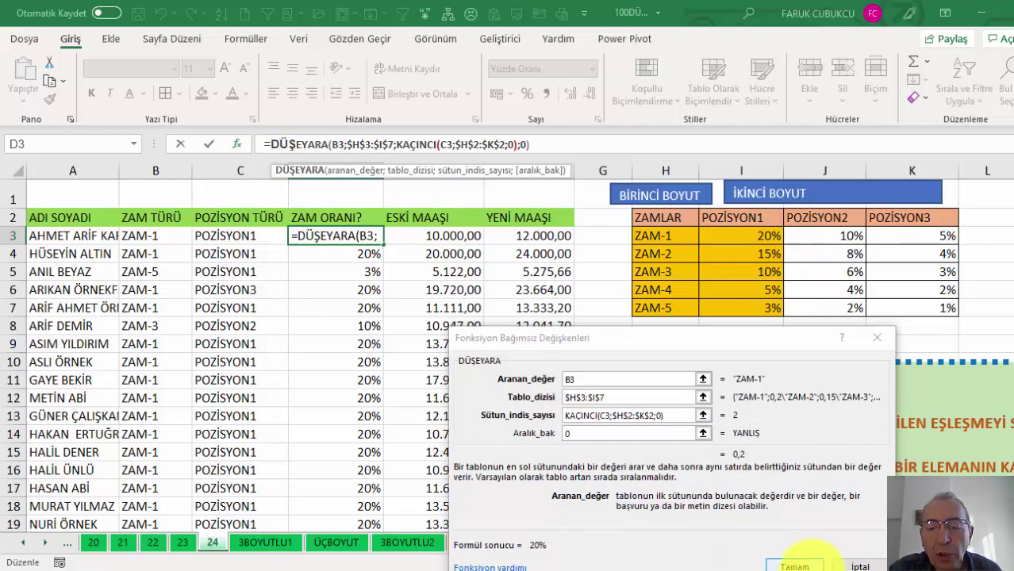
{"action": "left_click", "coordinate": [789, 566]}
{"action": "left_click", "coordinate": [680, 236]}
{"action": "left_click_drag", "start_coordinate": [687, 269], "coordinate": [724, 311]}
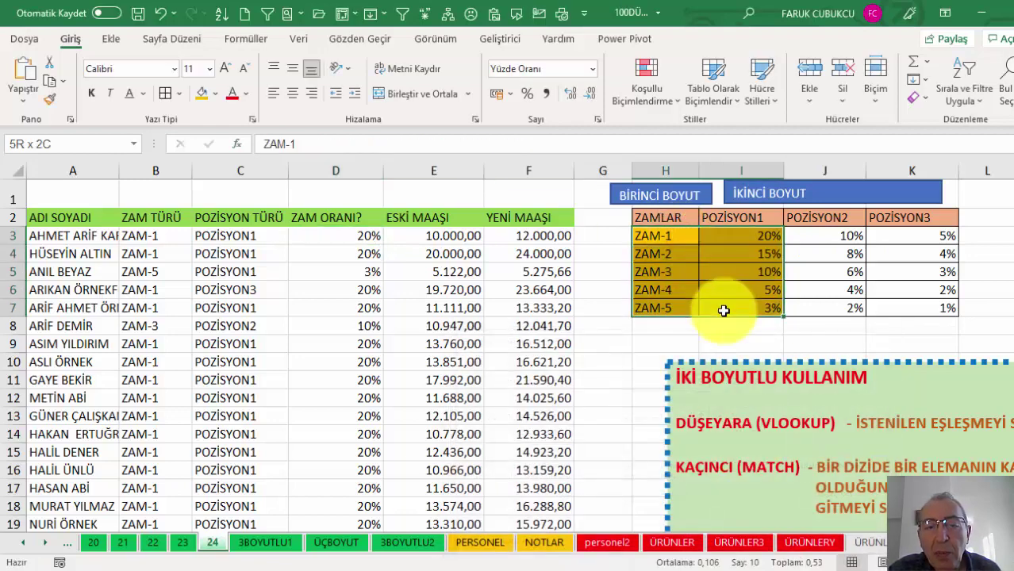
- Fill D3's two-way lookup down column D and inspect C8, I2 and J2 for #BAŞV! errors
{"action": "left_click", "coordinate": [330, 234]}
{"action": "double_click", "coordinate": [384, 245]}
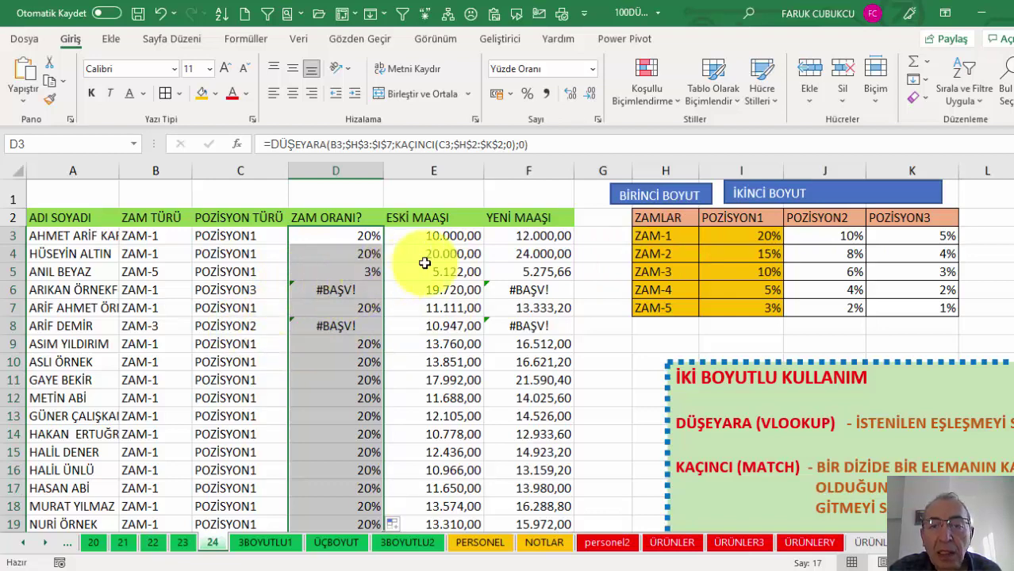
{"action": "left_click", "coordinate": [258, 290]}
{"action": "left_click", "coordinate": [267, 326]}
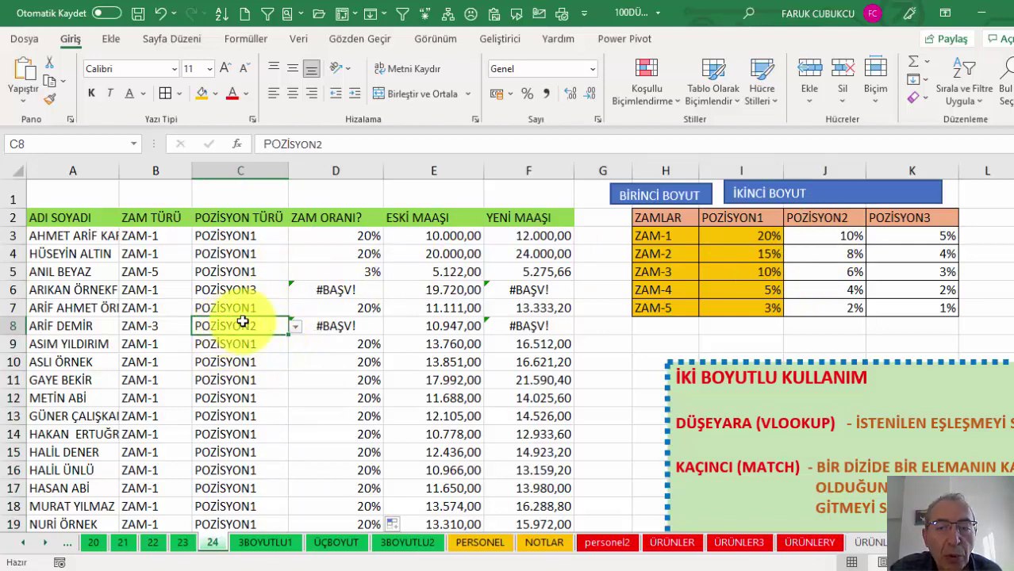
{"action": "left_click", "coordinate": [752, 215]}
{"action": "left_click", "coordinate": [829, 219]}
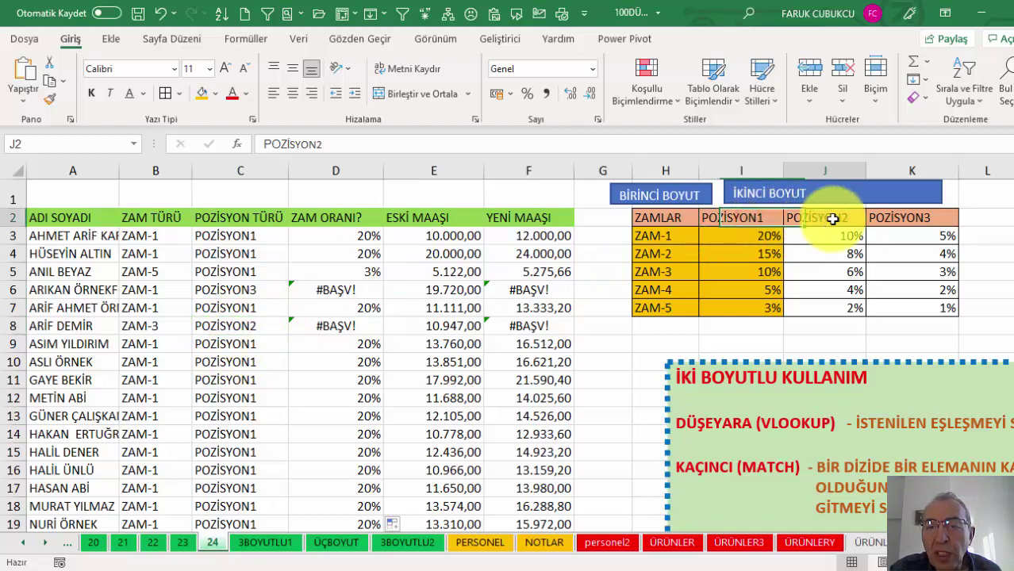
{"action": "left_click", "coordinate": [336, 236]}
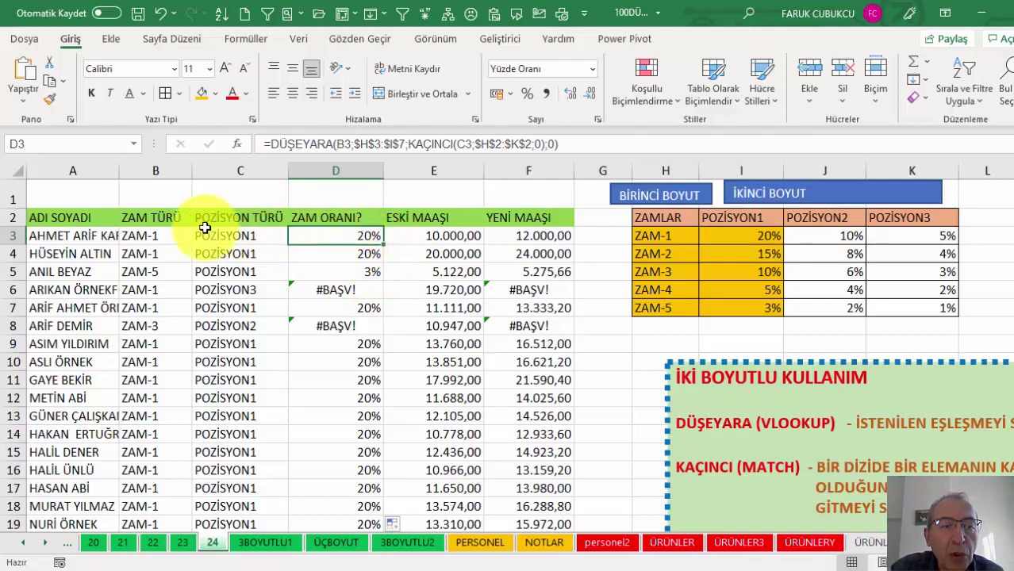
- Widen D3's DÜŞEYARA table range from $H$3:$I$7 to $H$3:$K$7 and confirm
{"action": "double_click", "coordinate": [342, 238]}
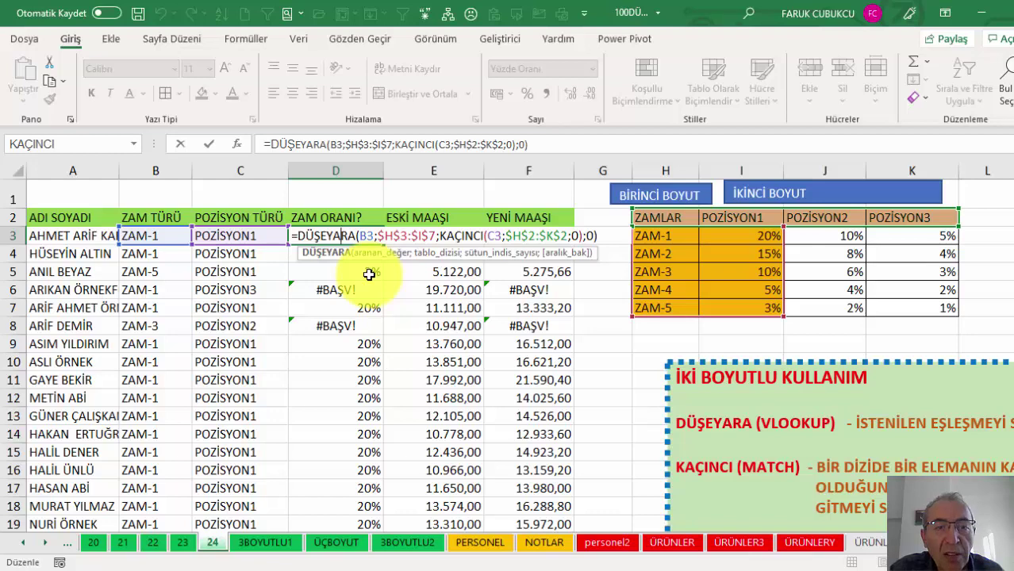
{"action": "key", "text": "Escape"}
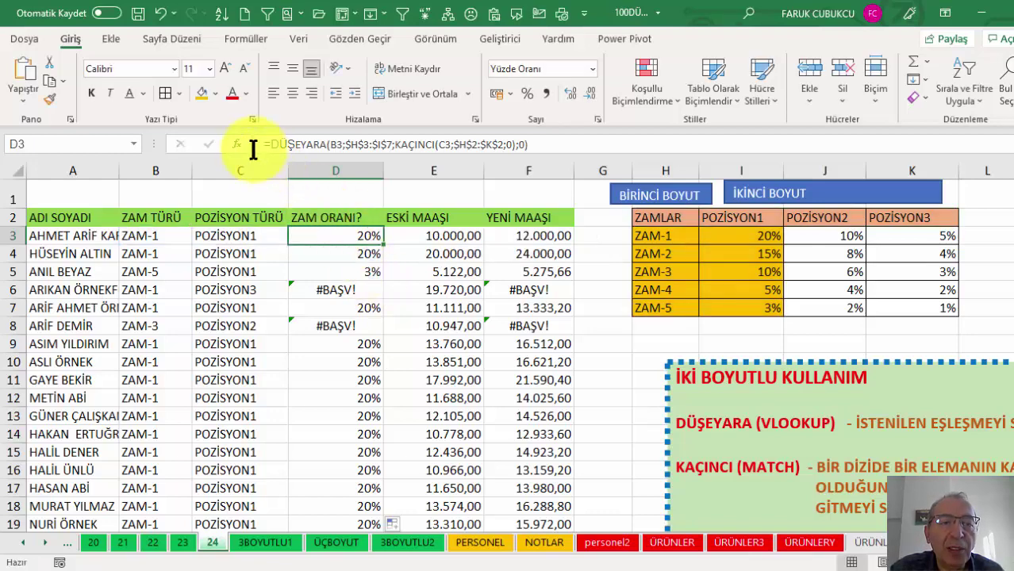
{"action": "left_click", "coordinate": [239, 142]}
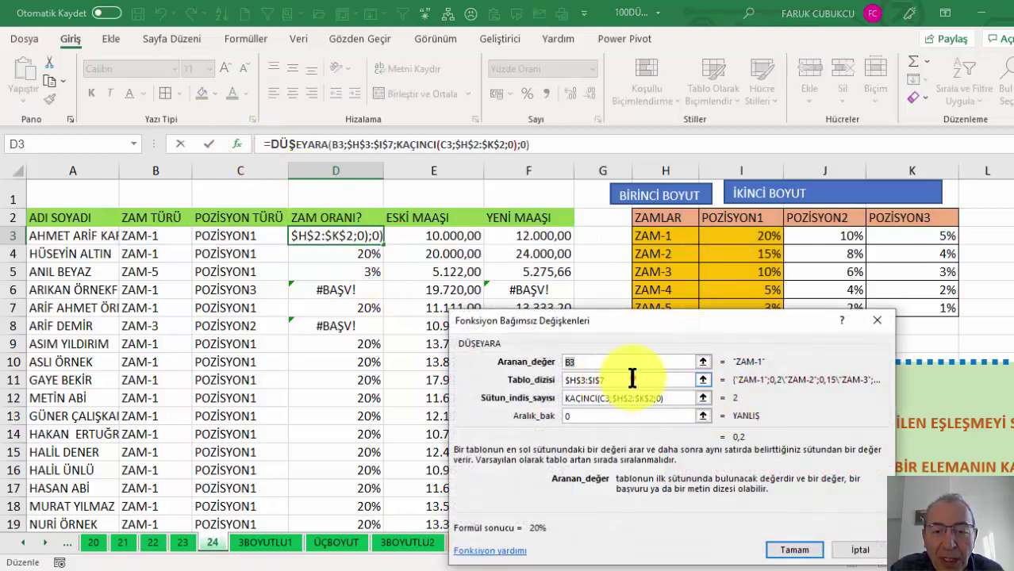
{"action": "left_click", "coordinate": [632, 379]}
{"action": "left_click_drag", "start_coordinate": [674, 324], "coordinate": [667, 379]}
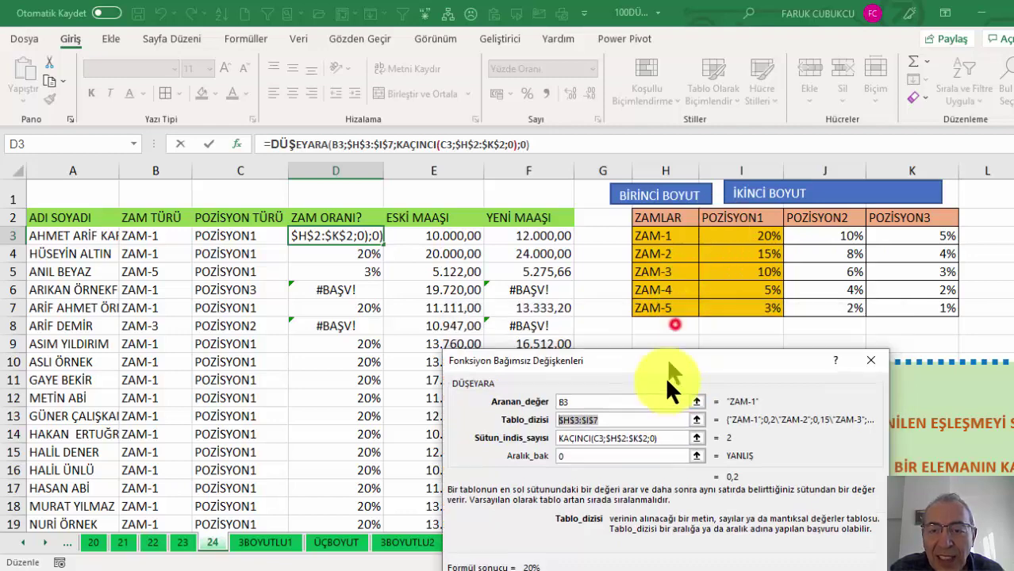
{"action": "left_click_drag", "start_coordinate": [665, 236], "coordinate": [734, 314]}
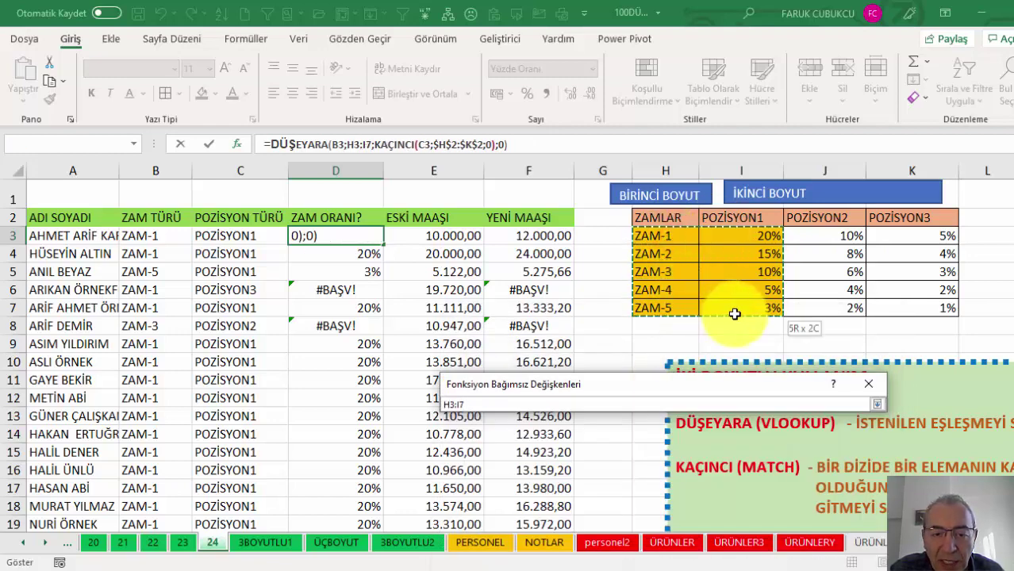
{"action": "left_click", "coordinate": [593, 443]}
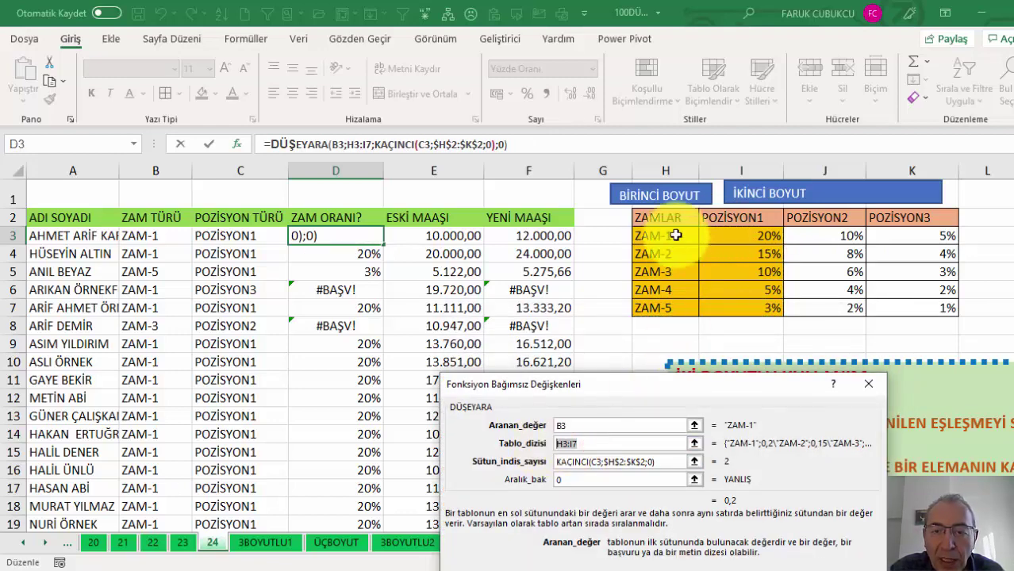
{"action": "left_click_drag", "start_coordinate": [675, 235], "coordinate": [897, 309]}
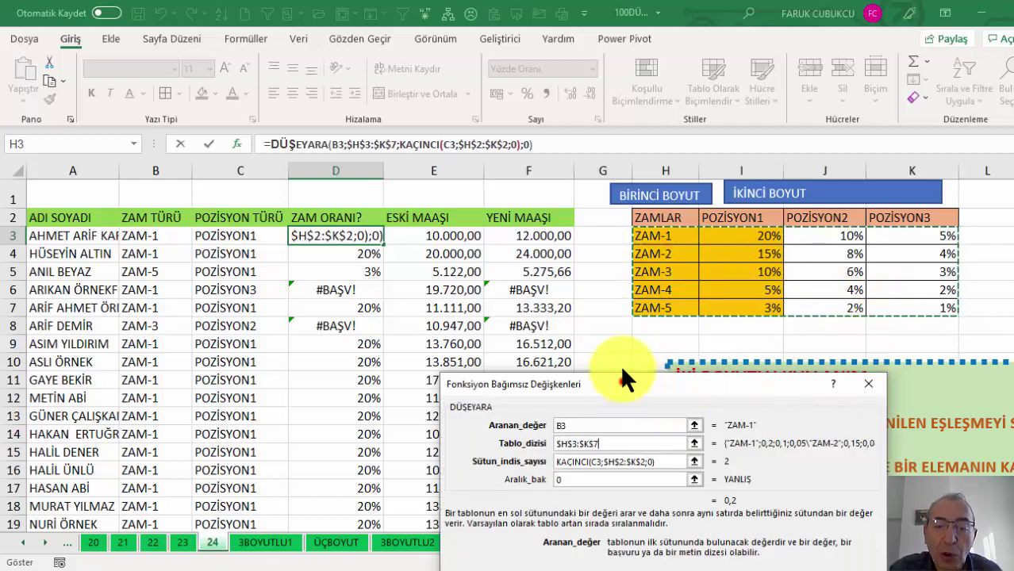
{"action": "left_click_drag", "start_coordinate": [622, 375], "coordinate": [622, 329]}
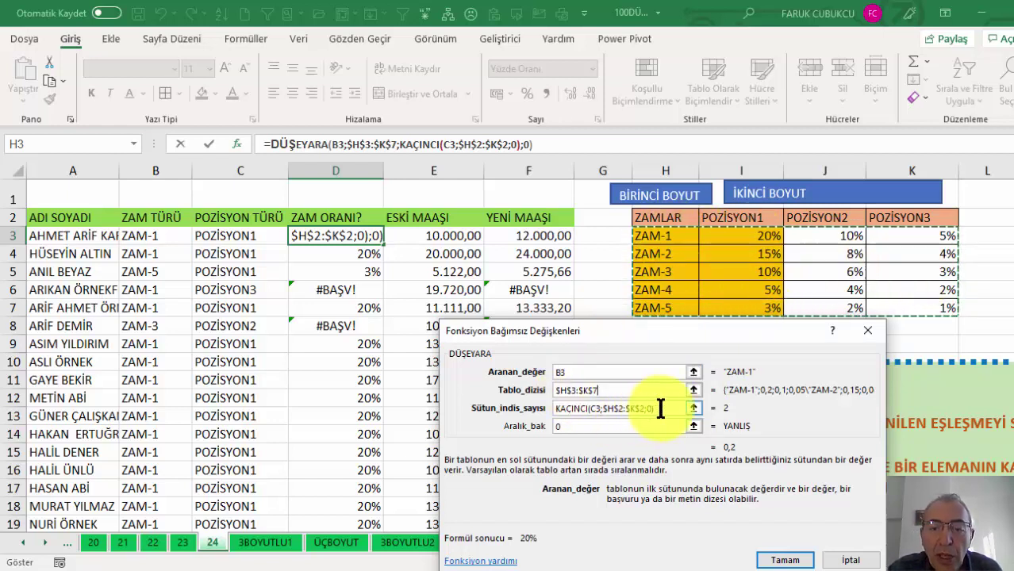
{"action": "left_click_drag", "start_coordinate": [660, 408], "coordinate": [390, 381]}
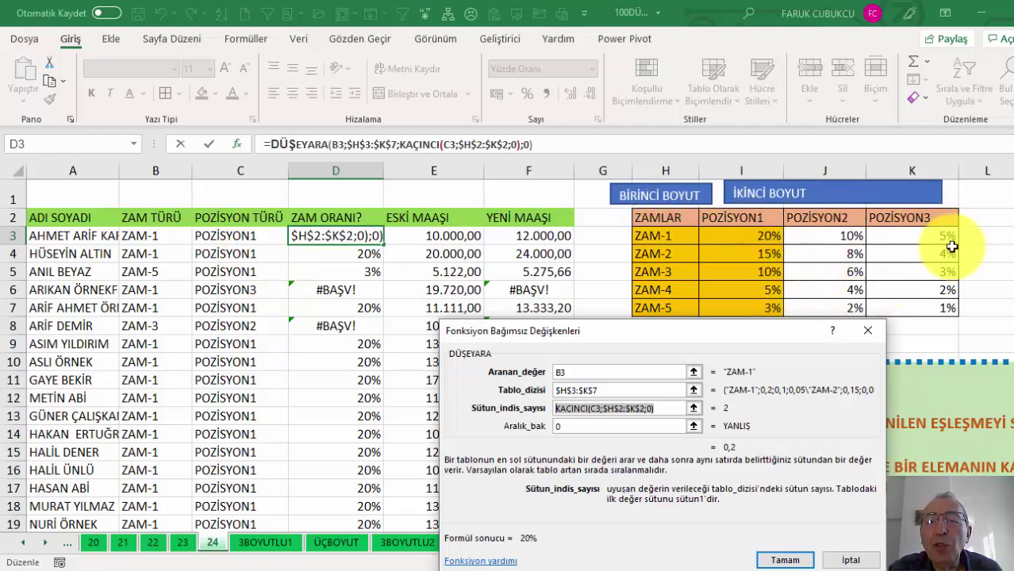
{"action": "left_click", "coordinate": [785, 560]}
- Fill D3 down, then test ZAM-2 with POZİSYON2 in row 3, giving 8%
{"action": "double_click", "coordinate": [382, 242]}
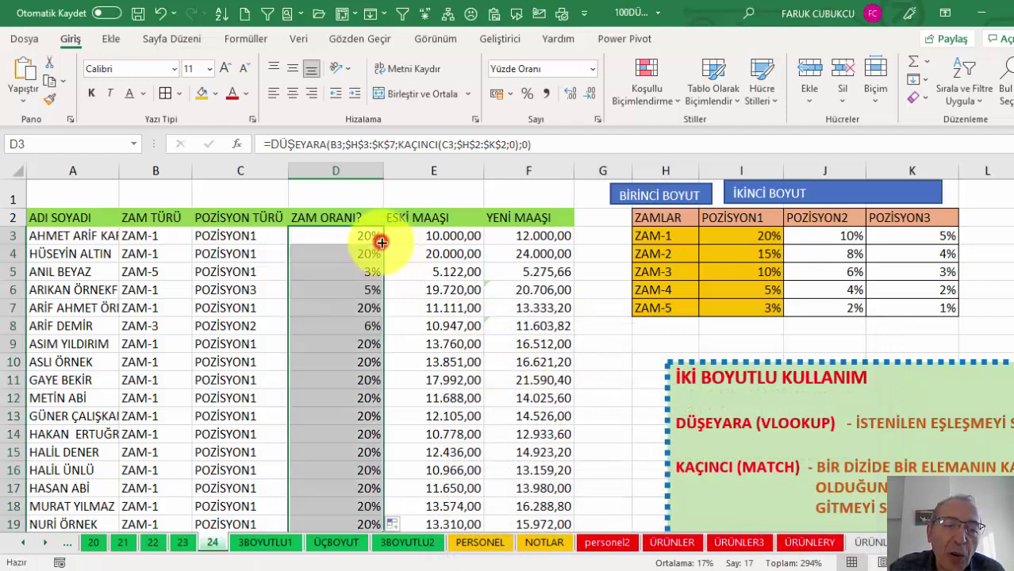
{"action": "left_click", "coordinate": [142, 235]}
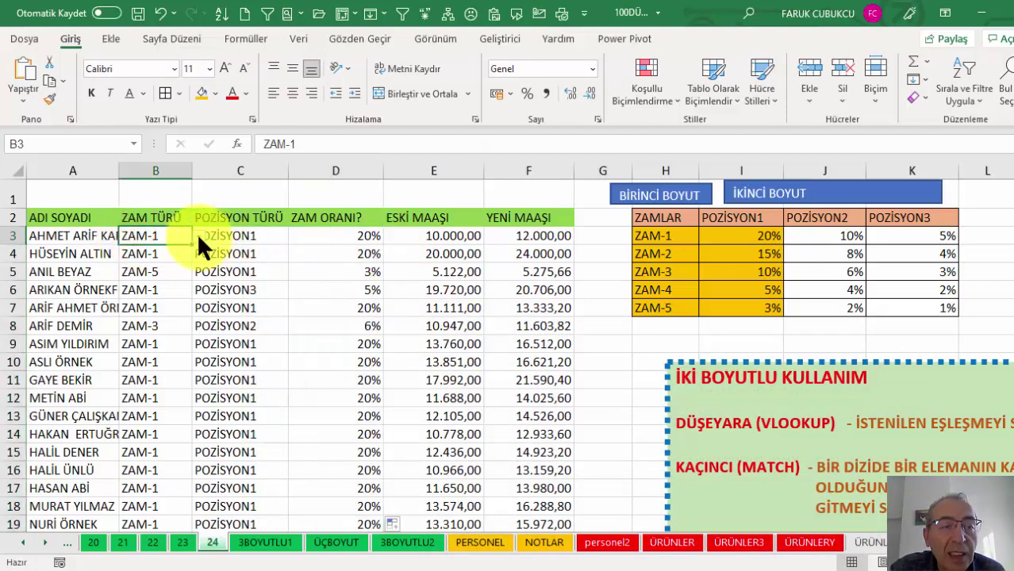
{"action": "left_click", "coordinate": [197, 236]}
{"action": "left_click", "coordinate": [168, 258]}
{"action": "left_click", "coordinate": [237, 236]}
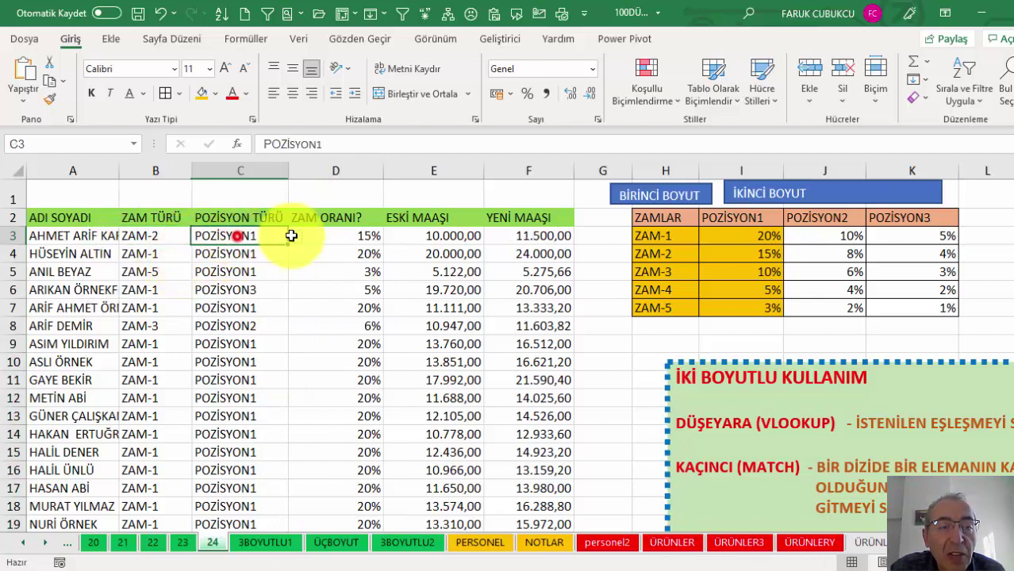
{"action": "left_click", "coordinate": [295, 236]}
{"action": "left_click", "coordinate": [274, 263]}
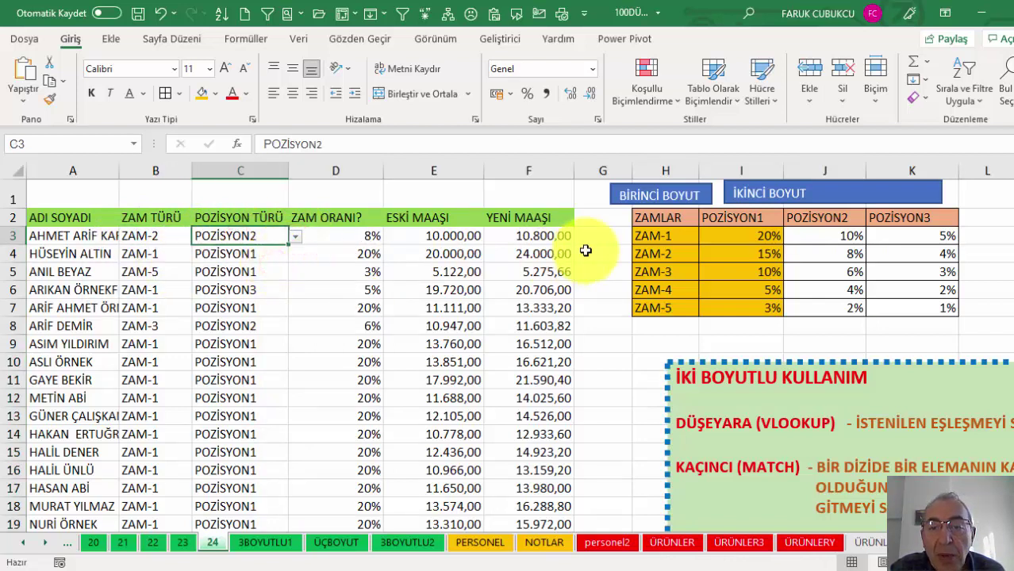
{"action": "left_click", "coordinate": [665, 254]}
{"action": "left_click", "coordinate": [833, 254]}
{"action": "left_click", "coordinate": [364, 237]}
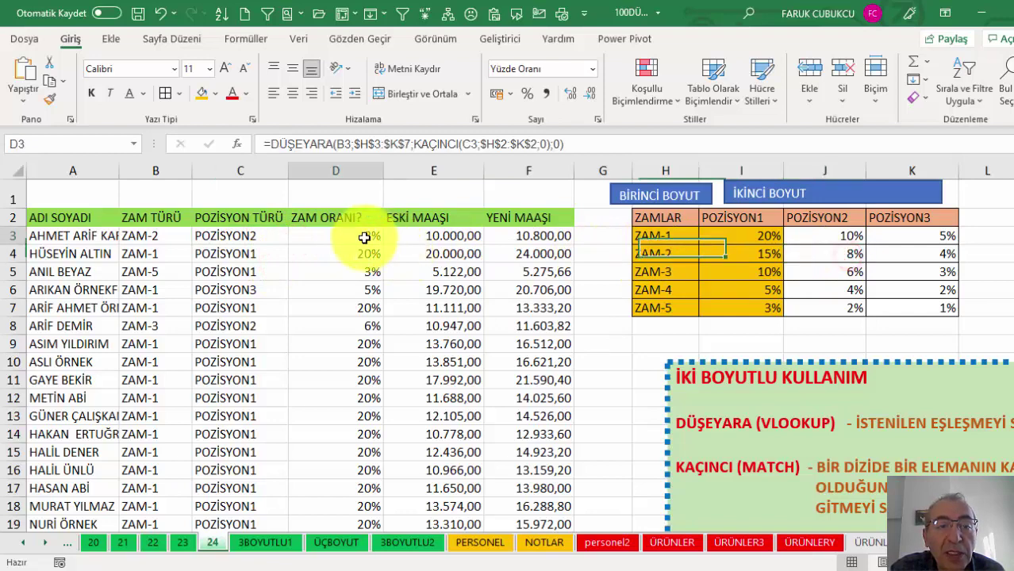
- Set B3 back to ZAM-1 and C3 to POZİSYON1, then POZİSYON3 for 5%
{"action": "left_click", "coordinate": [163, 236]}
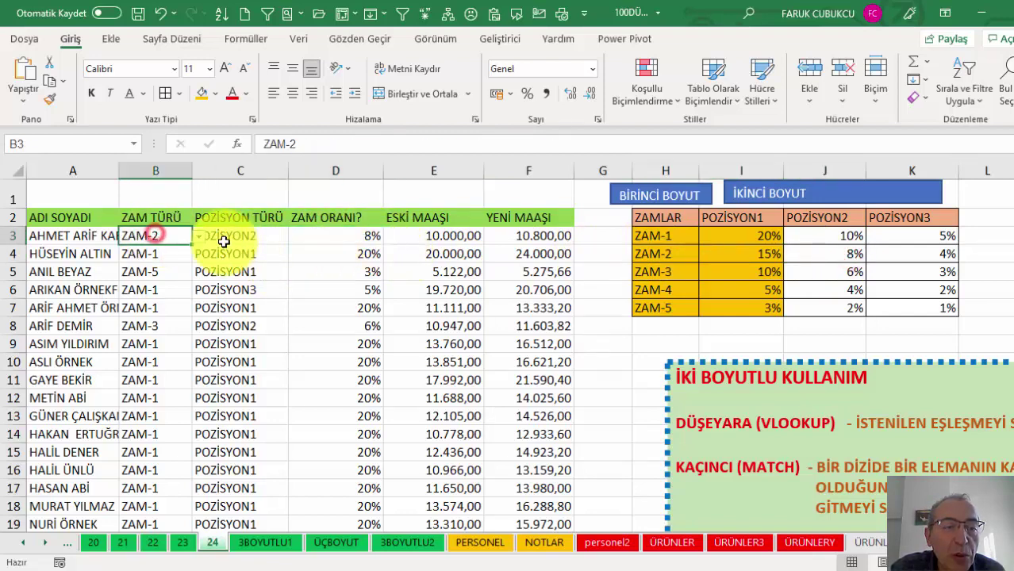
{"action": "left_click", "coordinate": [201, 235]}
{"action": "left_click", "coordinate": [151, 253]}
{"action": "left_click", "coordinate": [246, 236]}
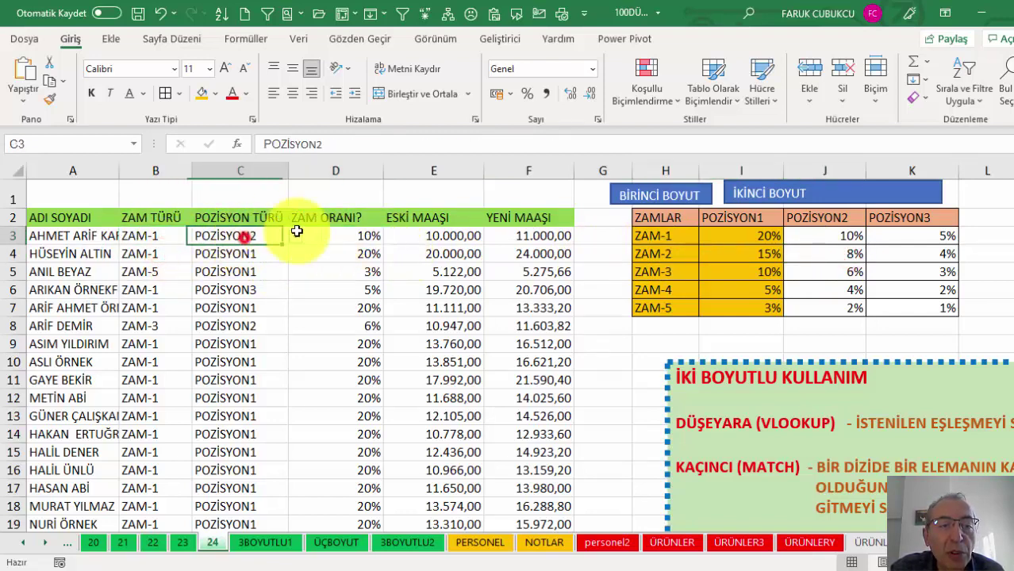
{"action": "left_click", "coordinate": [297, 236]}
{"action": "left_click", "coordinate": [262, 248]}
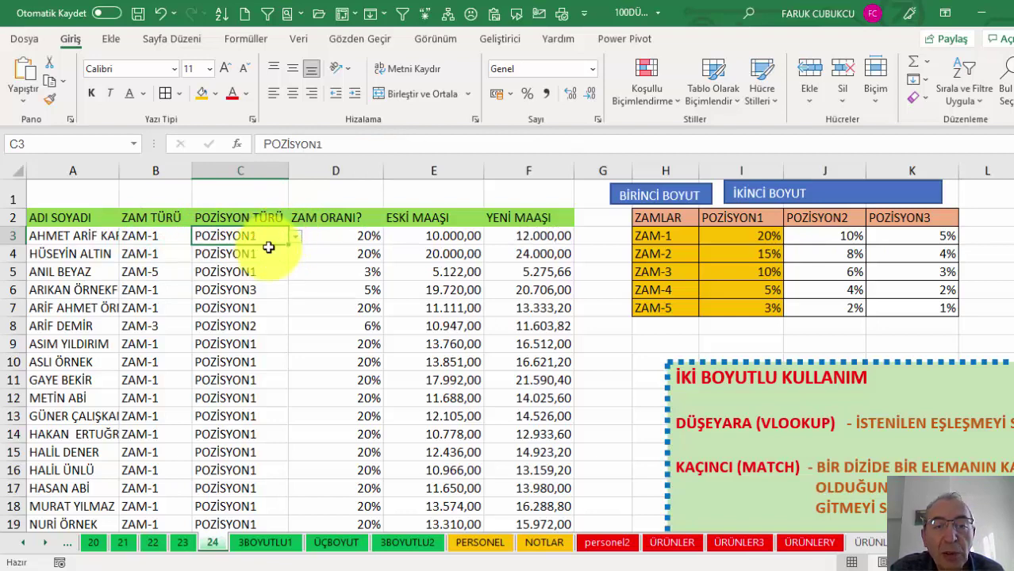
{"action": "left_click", "coordinate": [295, 236]}
{"action": "left_click", "coordinate": [266, 273]}
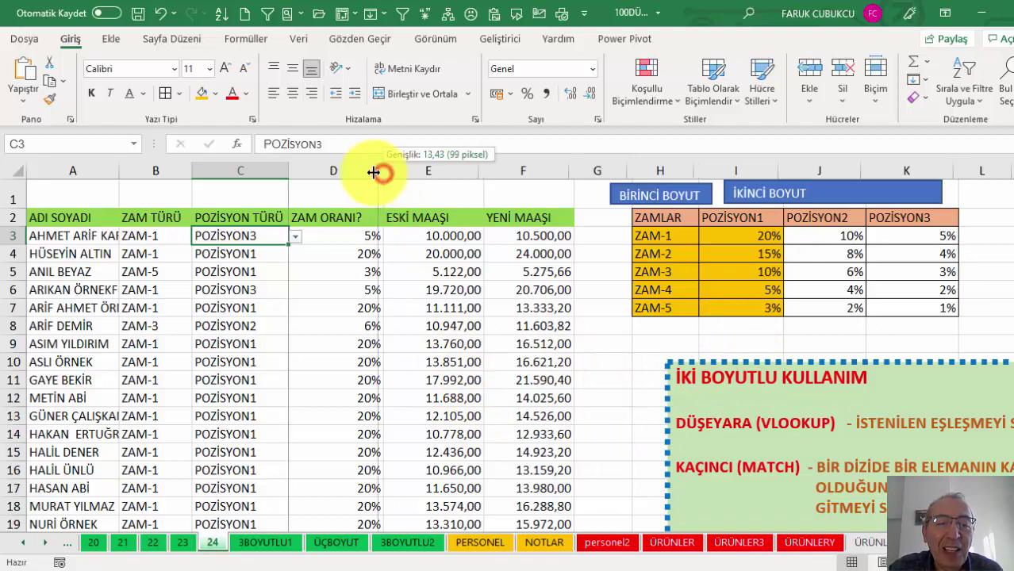
- Narrow column D, then move the İKİ BOYUTLU KULLANIM note box up toward the rate table and resize it
{"action": "left_click_drag", "start_coordinate": [383, 170], "coordinate": [374, 171]}
{"action": "double_click", "coordinate": [331, 238]}
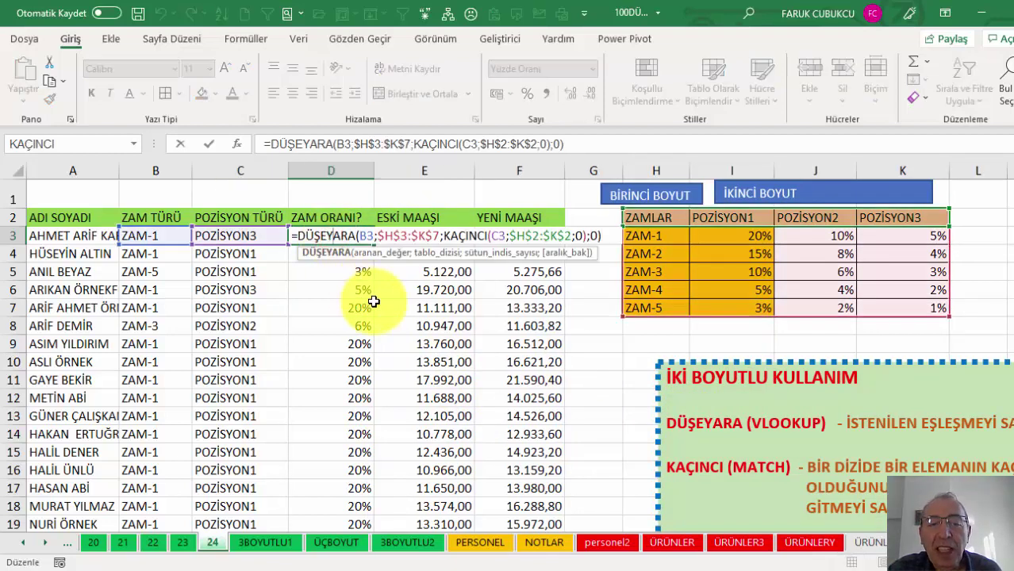
{"action": "left_click", "coordinate": [687, 365]}
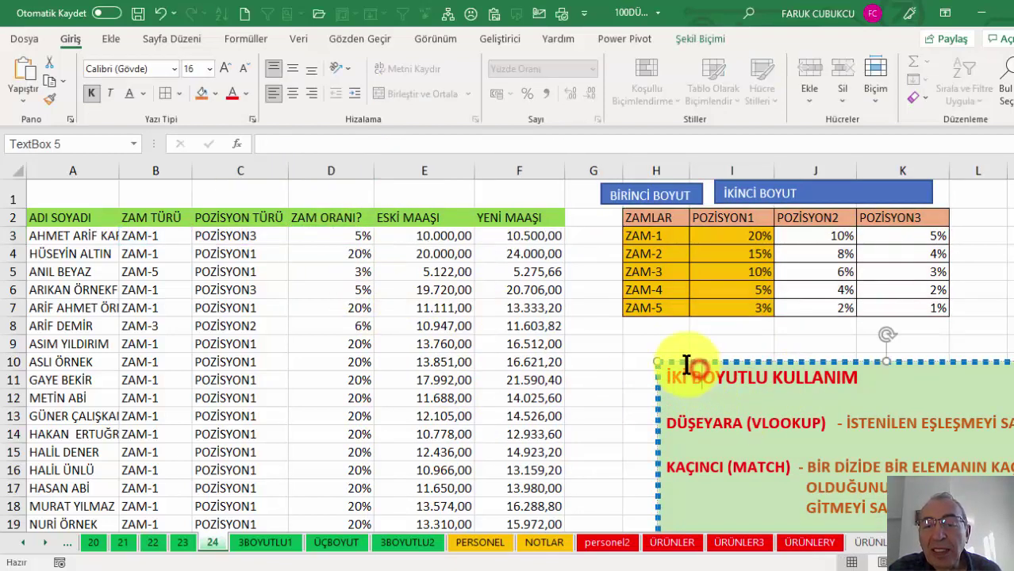
{"action": "left_click_drag", "start_coordinate": [686, 362], "coordinate": [652, 323]}
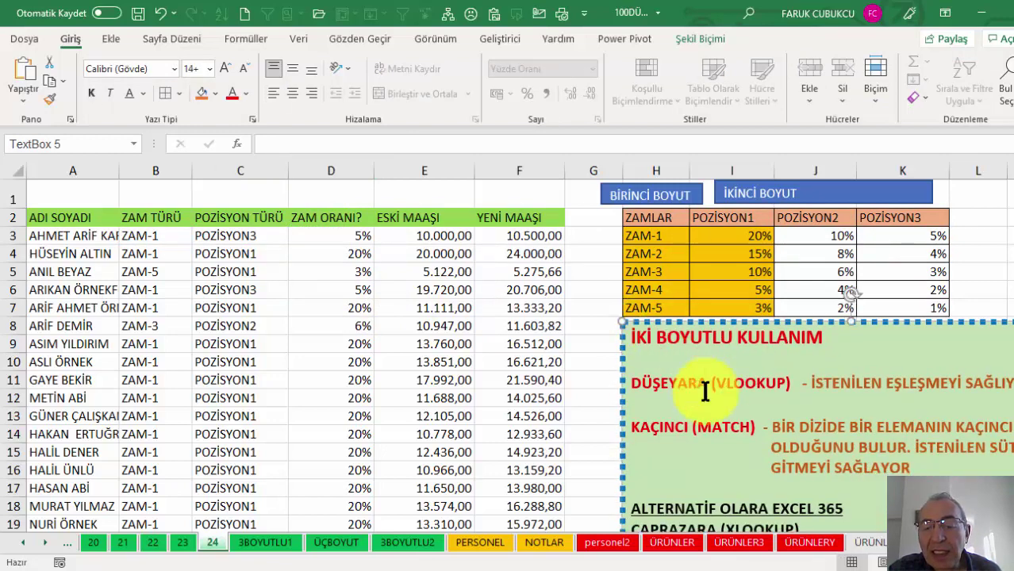
{"action": "scroll", "coordinate": [707, 389], "scroll_direction": "down", "scroll_amount": 1}
{"action": "scroll", "coordinate": [708, 390], "scroll_direction": "up", "scroll_amount": 1}
{"action": "left_click", "coordinate": [712, 432]}
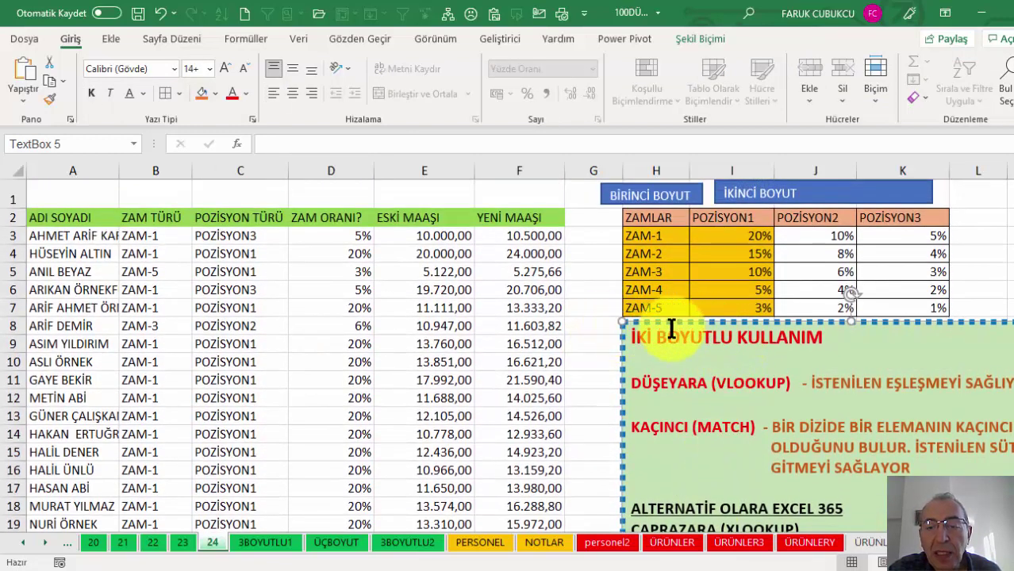
{"action": "mouse_move", "coordinate": [852, 322]}
{"action": "left_mouse_down"}
{"action": "mouse_move", "coordinate": [850, 338]}
{"action": "mouse_move", "coordinate": [815, 319]}
{"action": "left_mouse_up"}
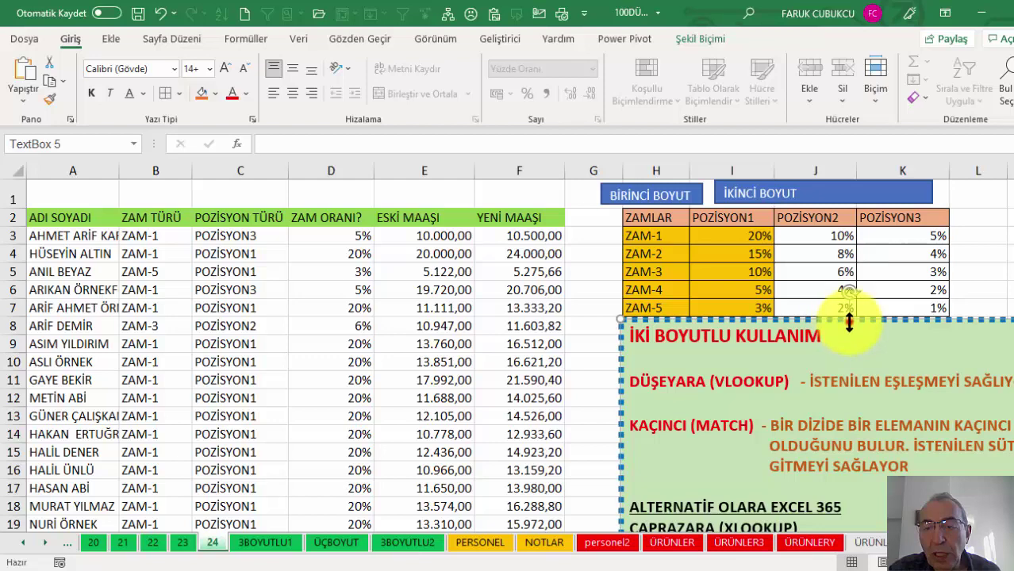
{"action": "left_click_drag", "start_coordinate": [846, 345], "coordinate": [833, 353]}
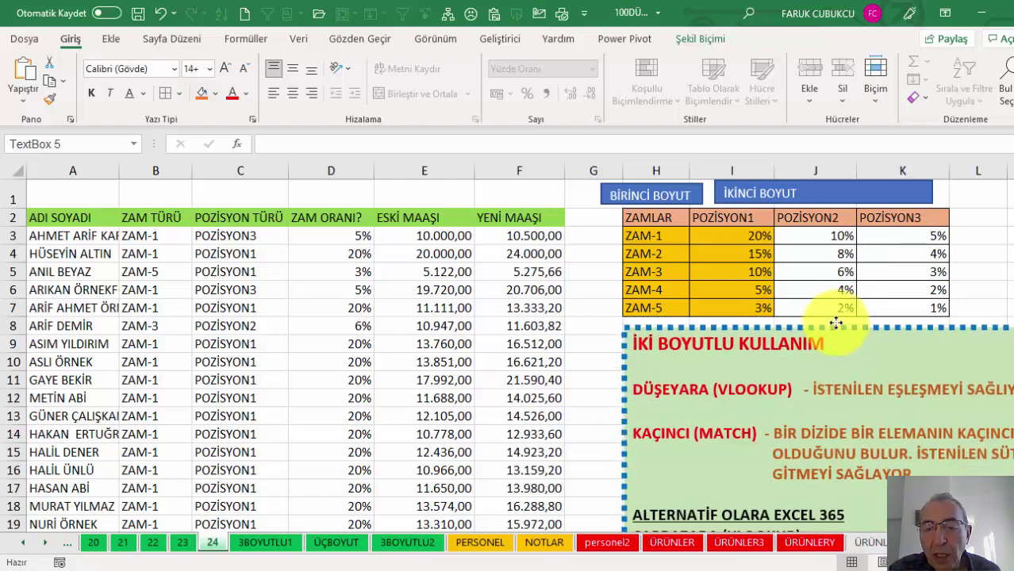
- Delete the note's blank line, underline its İKİ BOYUTLU KULLANIM title, and narrow columns C and B
{"action": "left_click", "coordinate": [740, 369]}
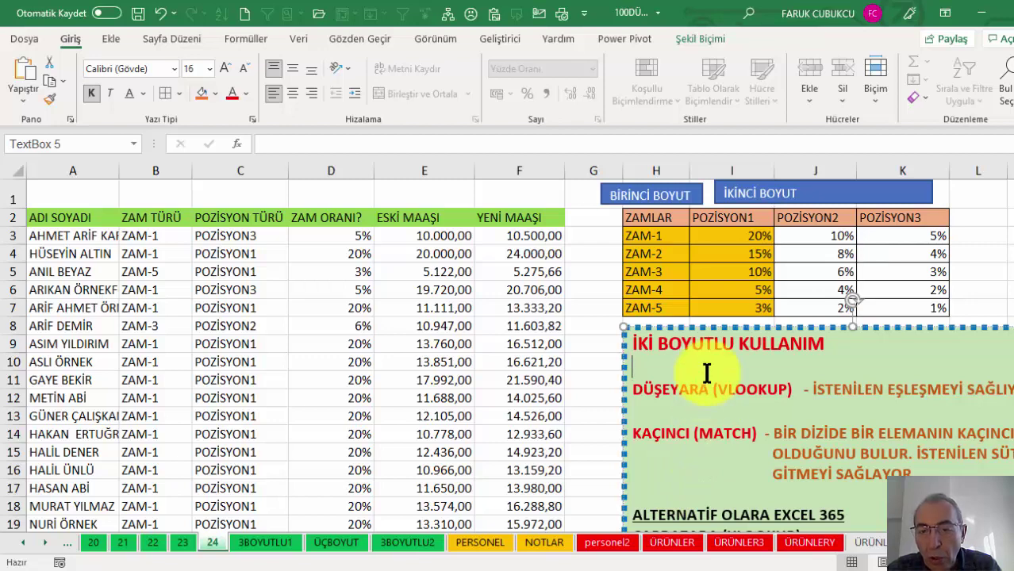
{"action": "key", "text": "Delete"}
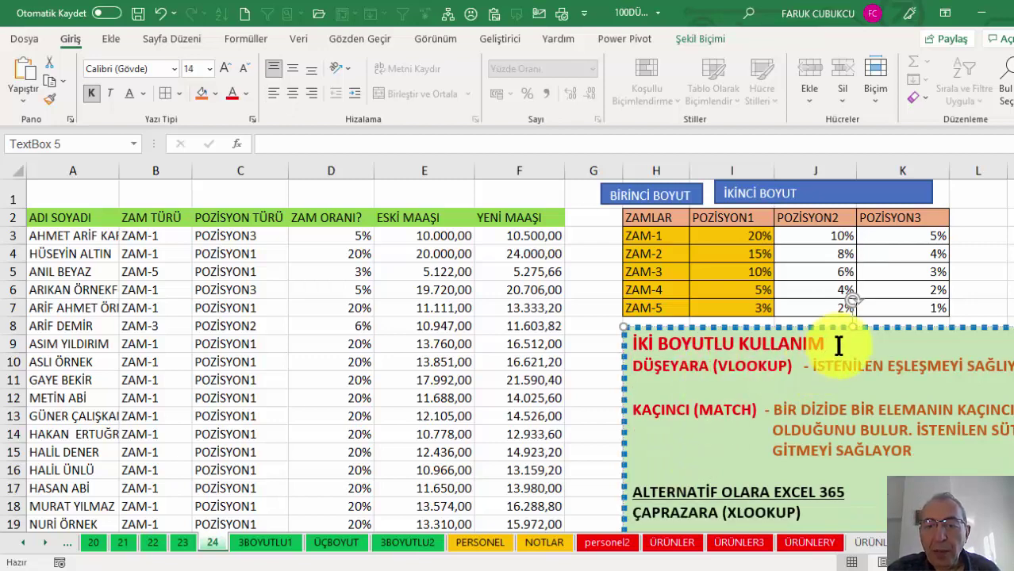
{"action": "left_click_drag", "start_coordinate": [838, 346], "coordinate": [629, 341]}
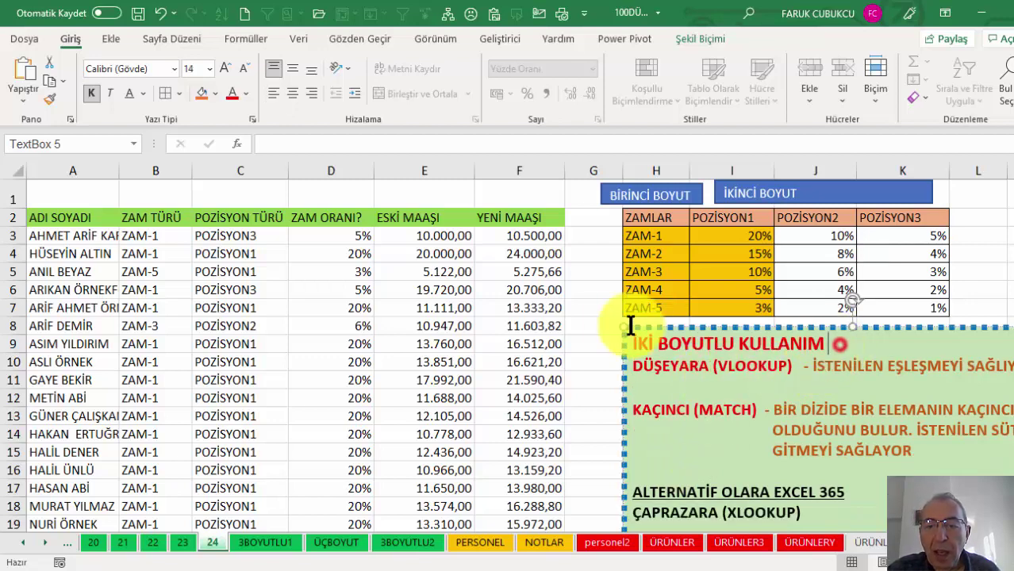
{"action": "left_click", "coordinate": [127, 91]}
{"action": "left_click", "coordinate": [711, 411]}
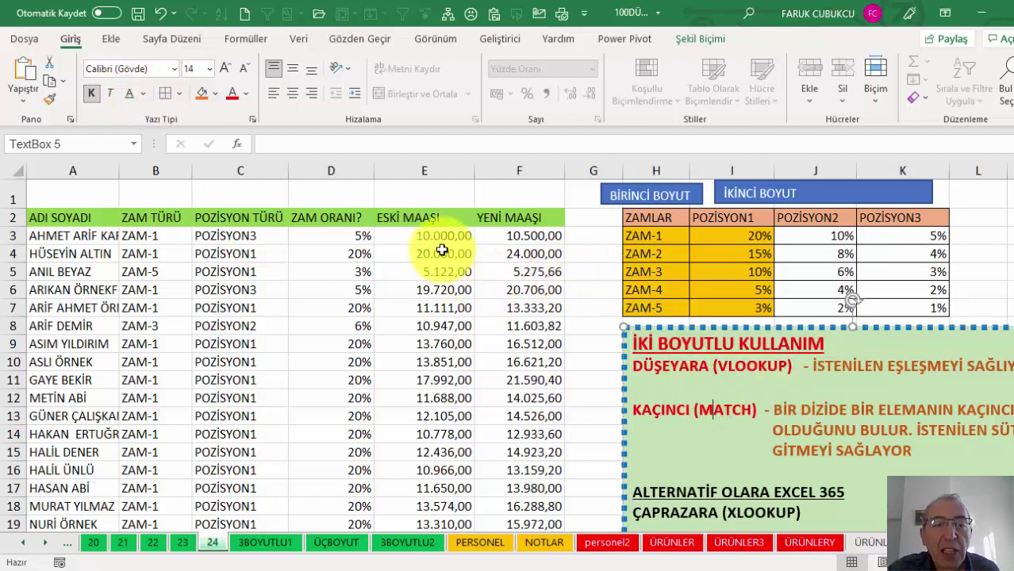
{"action": "left_click_drag", "start_coordinate": [287, 170], "coordinate": [274, 167]}
{"action": "left_click_drag", "start_coordinate": [192, 167], "coordinate": [95, 165]}
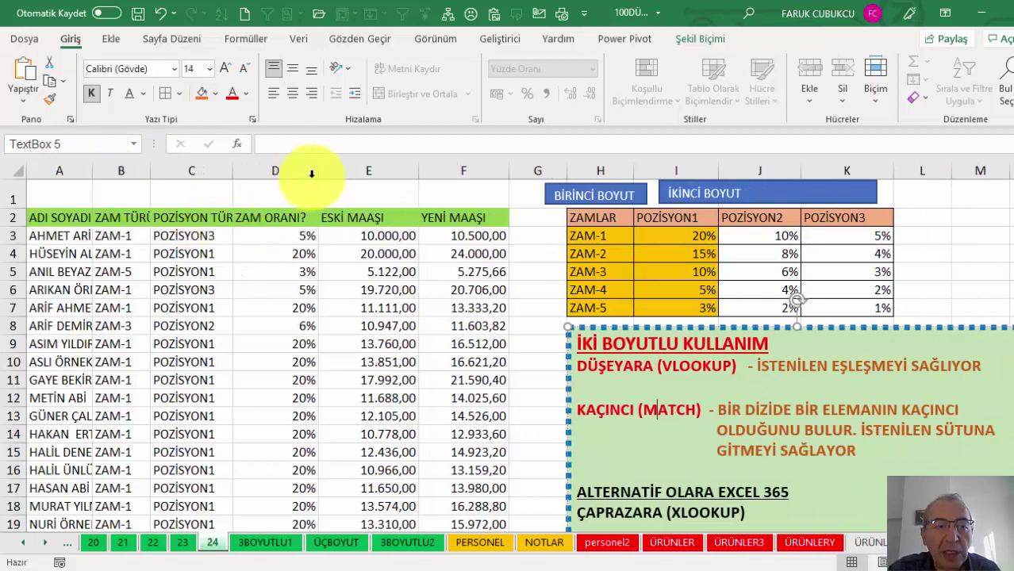
- Insert an empty column E before ESKİ MAAŞI
{"action": "left_click", "coordinate": [341, 170]}
{"action": "right_click", "coordinate": [341, 170]}
{"action": "left_click", "coordinate": [390, 293]}
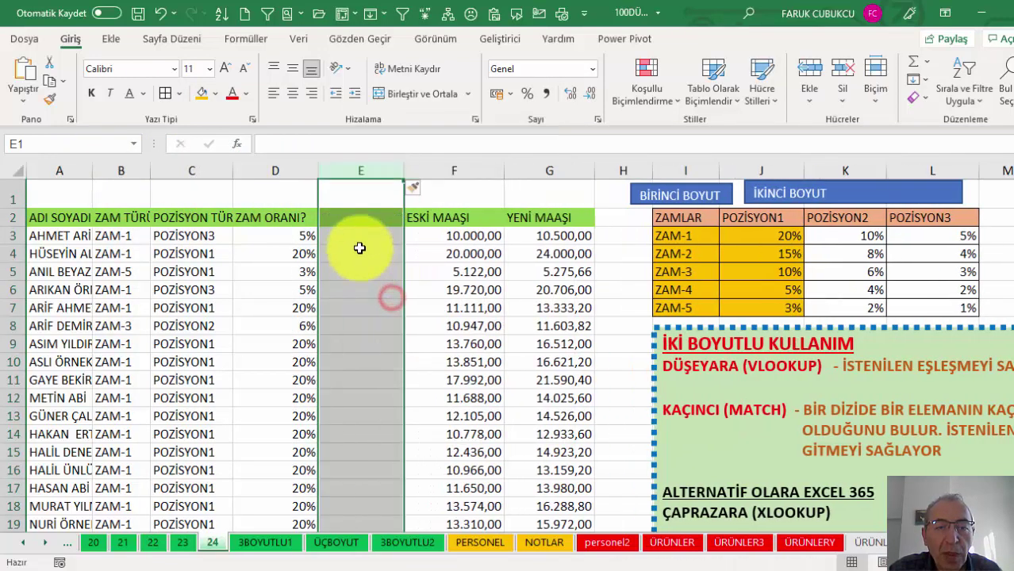
- In E3 start =ÇAPRAZARA(B3;$I$3:$I$7;$J$3:$J$7 with absolute lookup and return ranges
{"action": "left_click", "coordinate": [351, 236]}
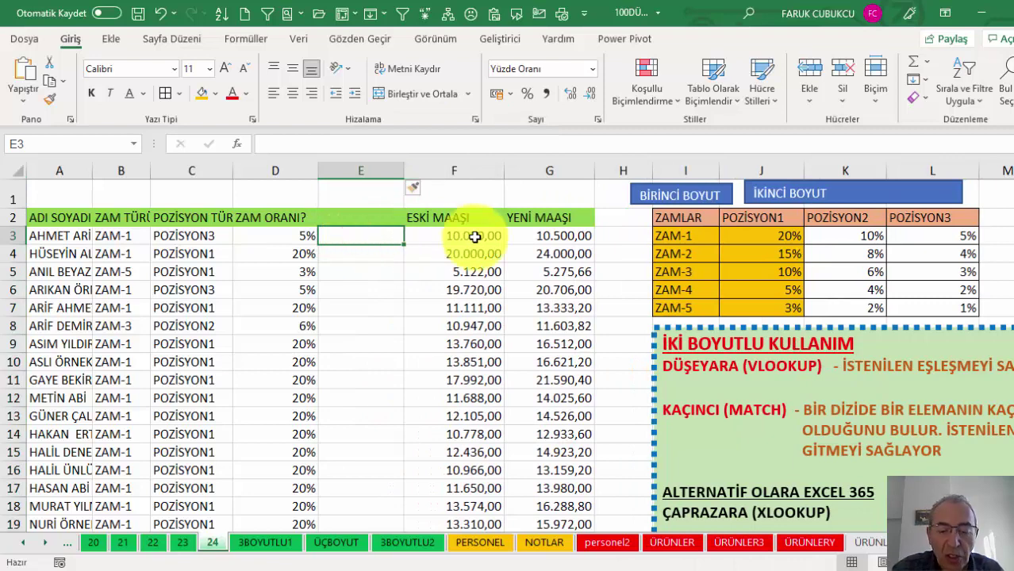
{"action": "type", "text": "=ça"}
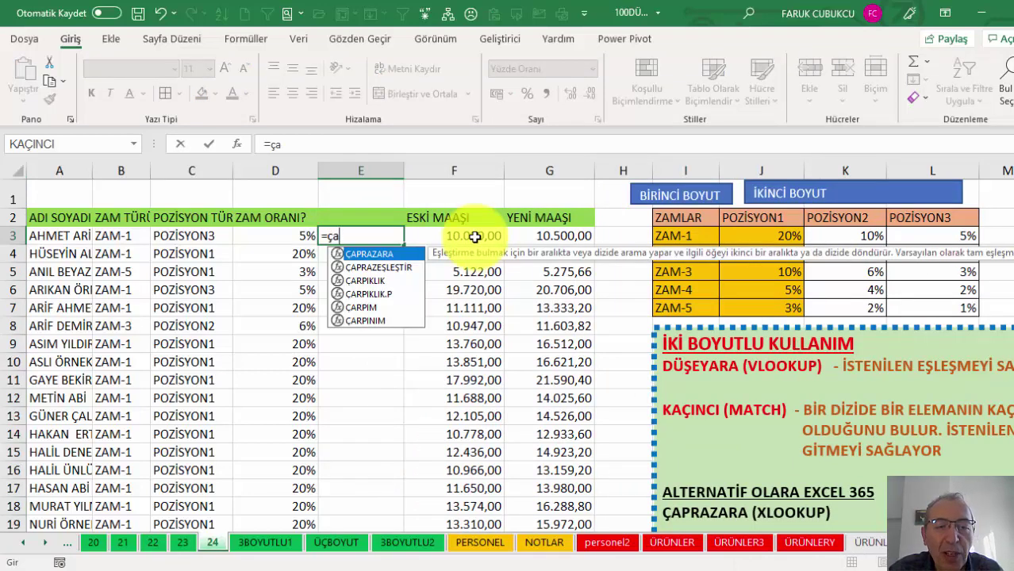
{"action": "key", "text": "Tab"}
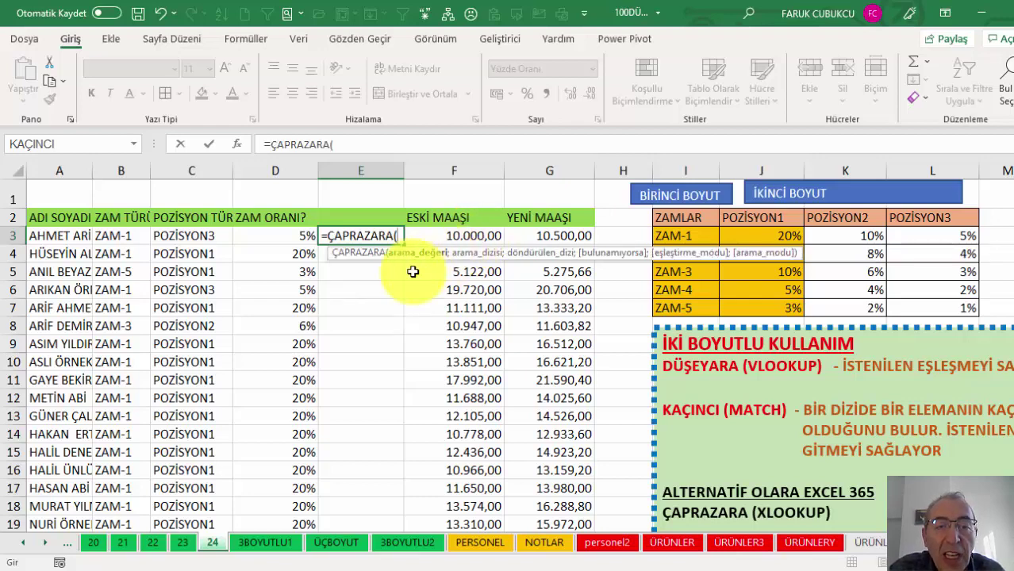
{"action": "left_click", "coordinate": [127, 237]}
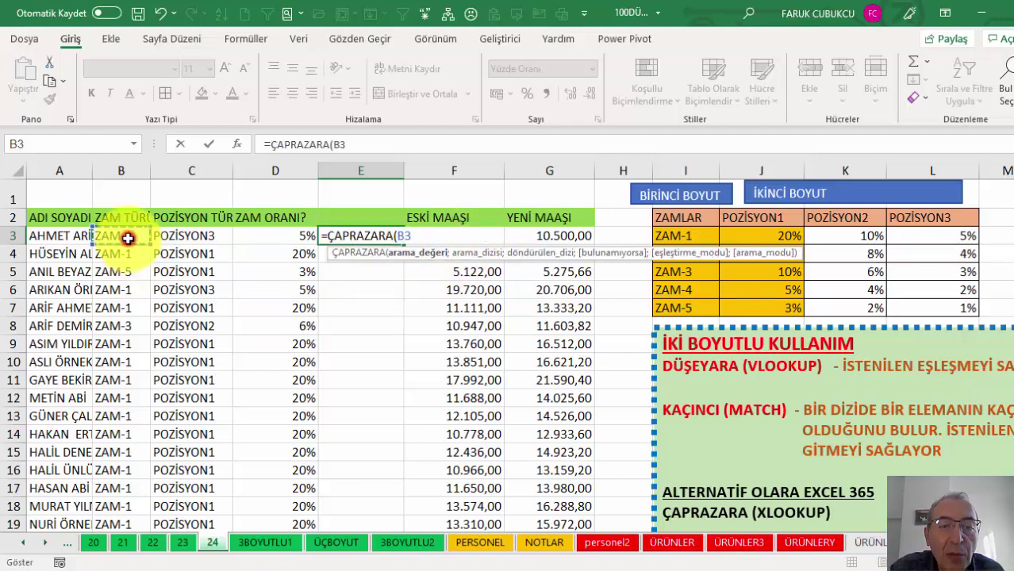
{"action": "type", "text": ";"}
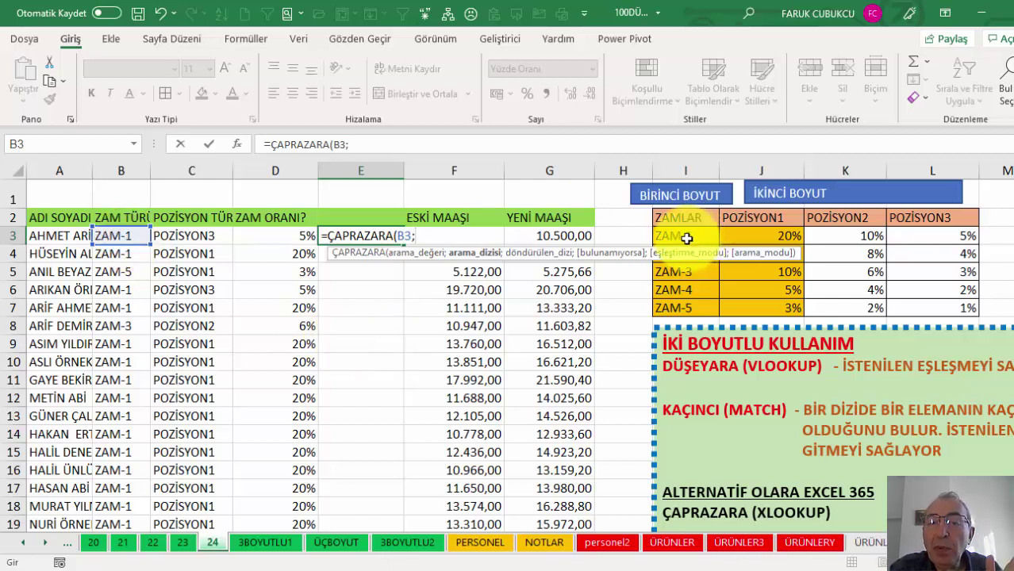
{"action": "left_click_drag", "start_coordinate": [686, 238], "coordinate": [680, 306]}
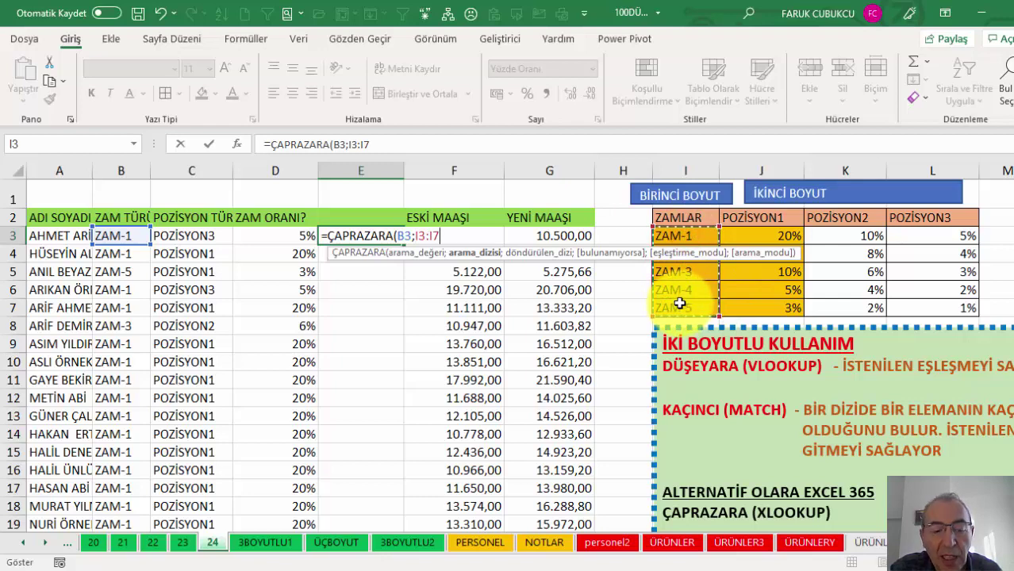
{"action": "key", "text": "F4"}
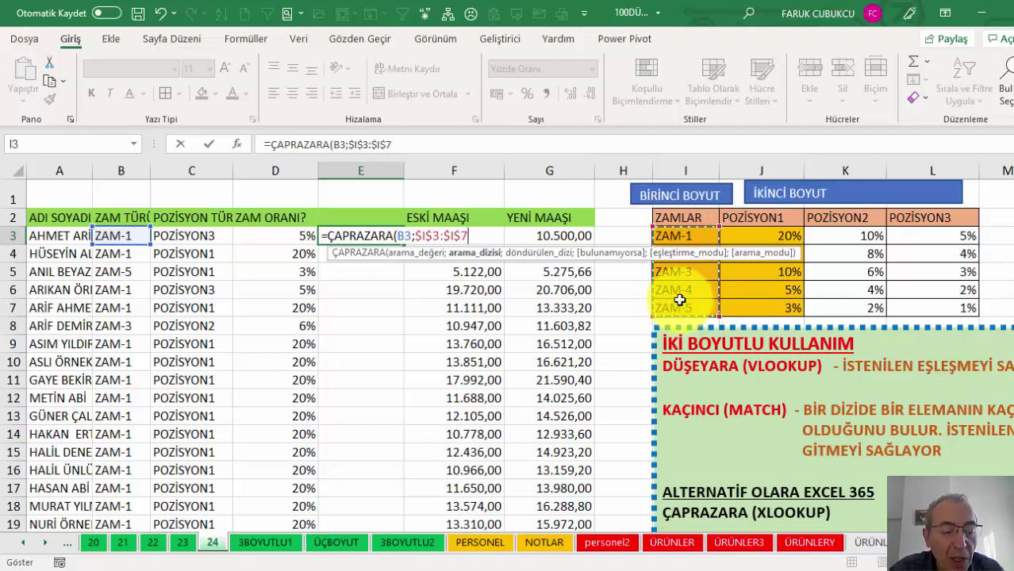
{"action": "type", "text": ";"}
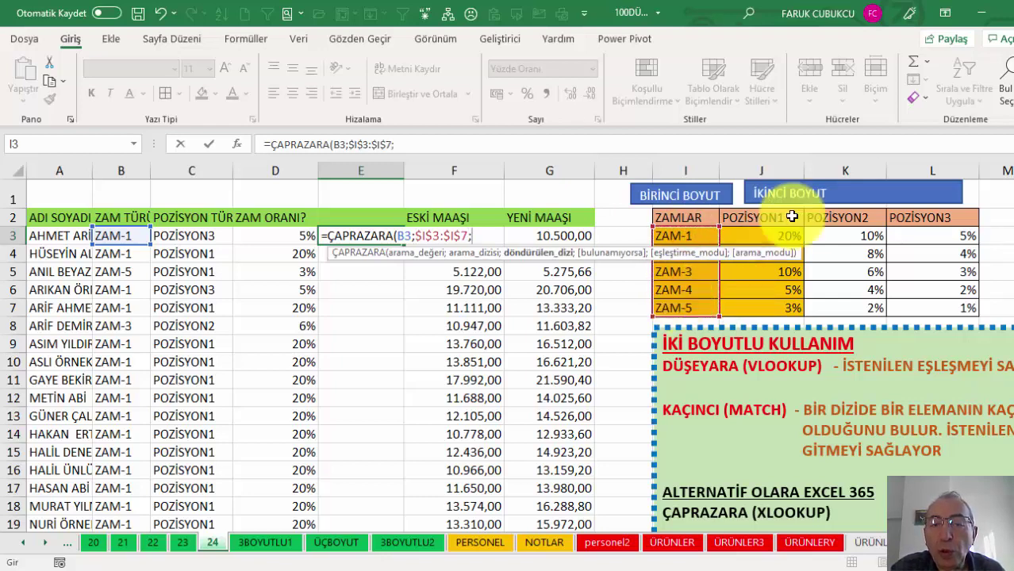
{"action": "left_click_drag", "start_coordinate": [772, 236], "coordinate": [776, 299]}
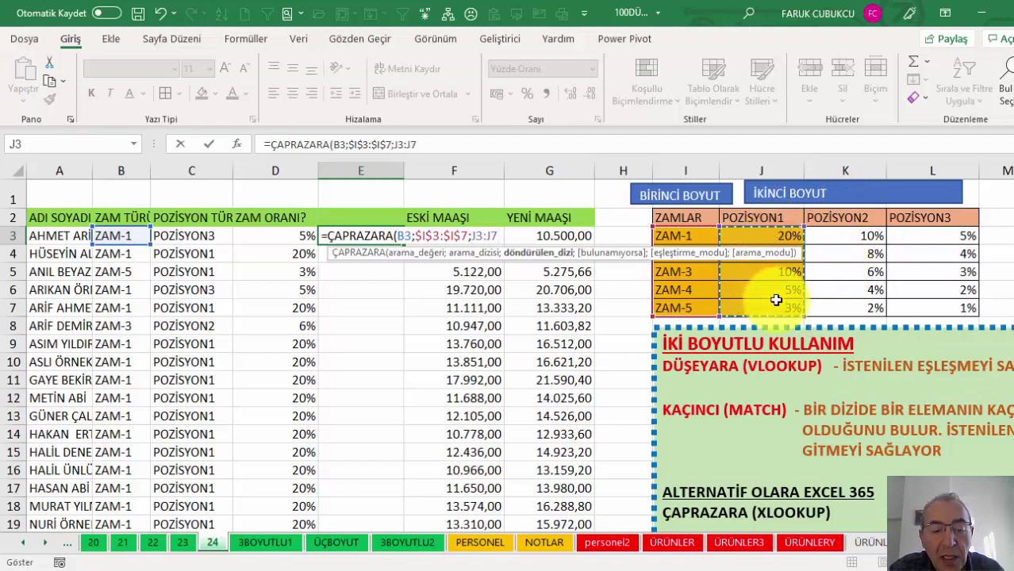
{"action": "key", "text": "F4"}
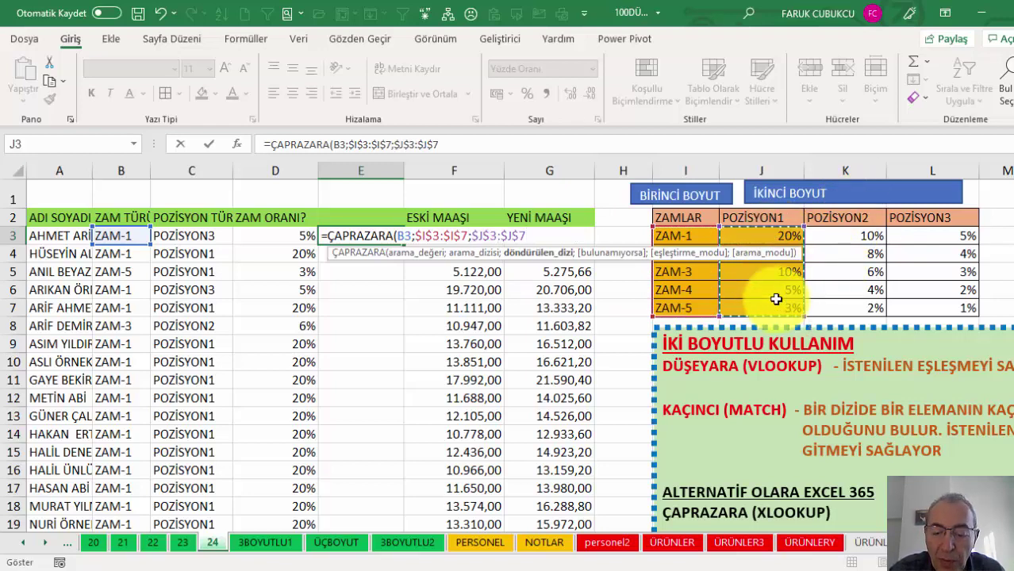
- Finish the formula with "bulamadım";0;1 as the not-found text and modes, and commit it
{"action": "type", "text": ";"}
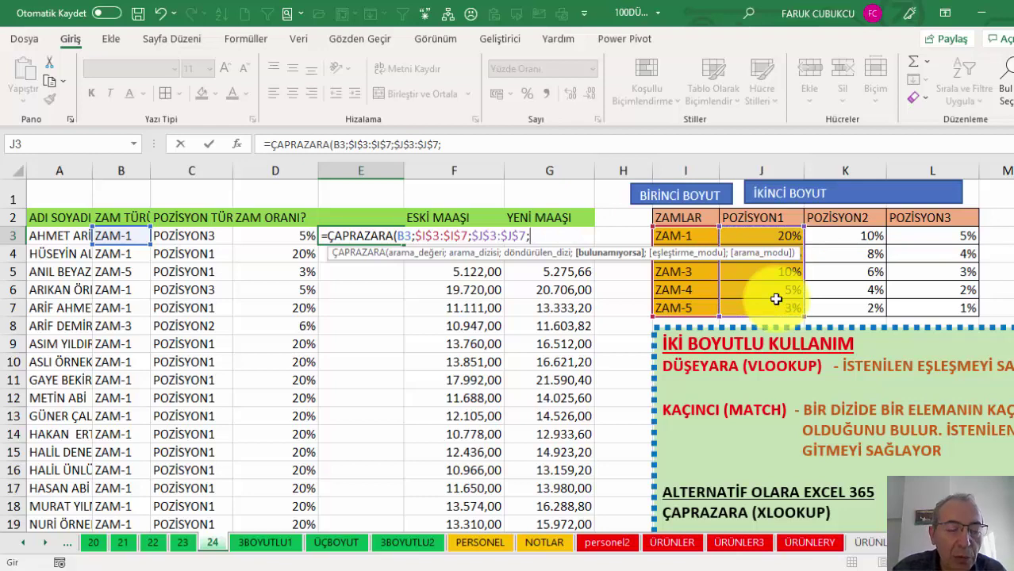
{"action": "type", "text": "\"bu"}
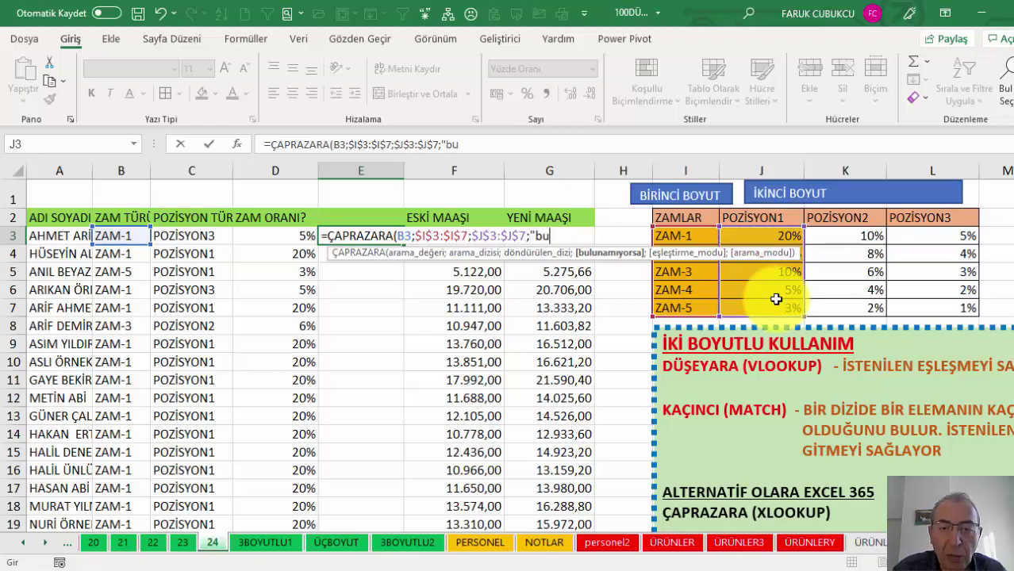
{"action": "type", "text": "lamadı"}
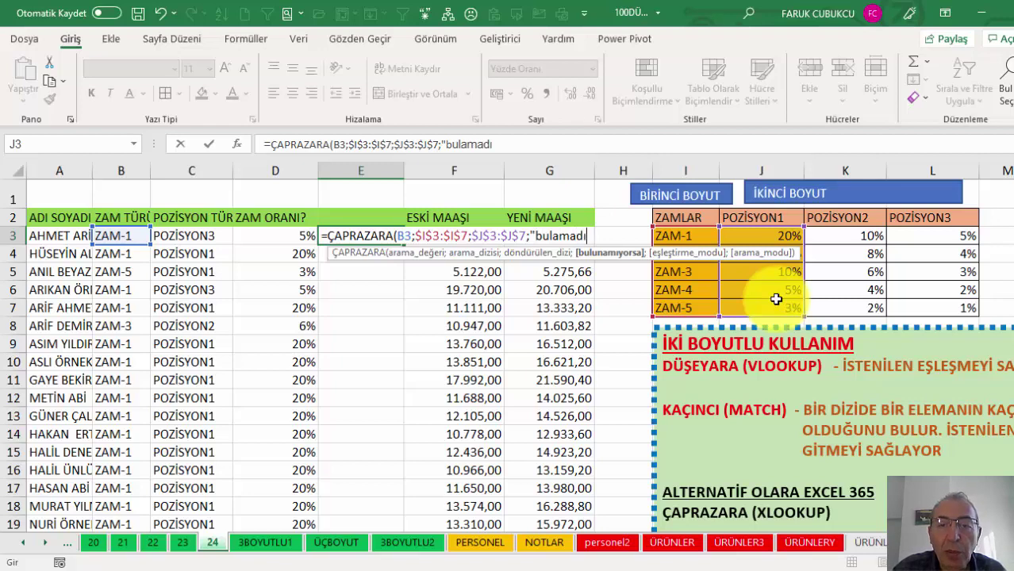
{"action": "type", "text": "m\";"}
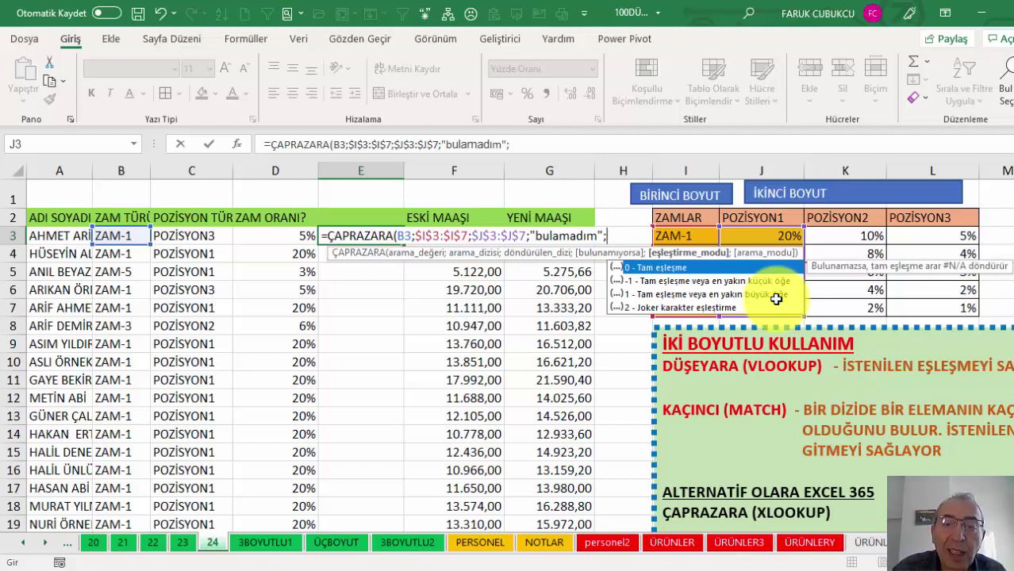
{"action": "key", "text": "Left"}
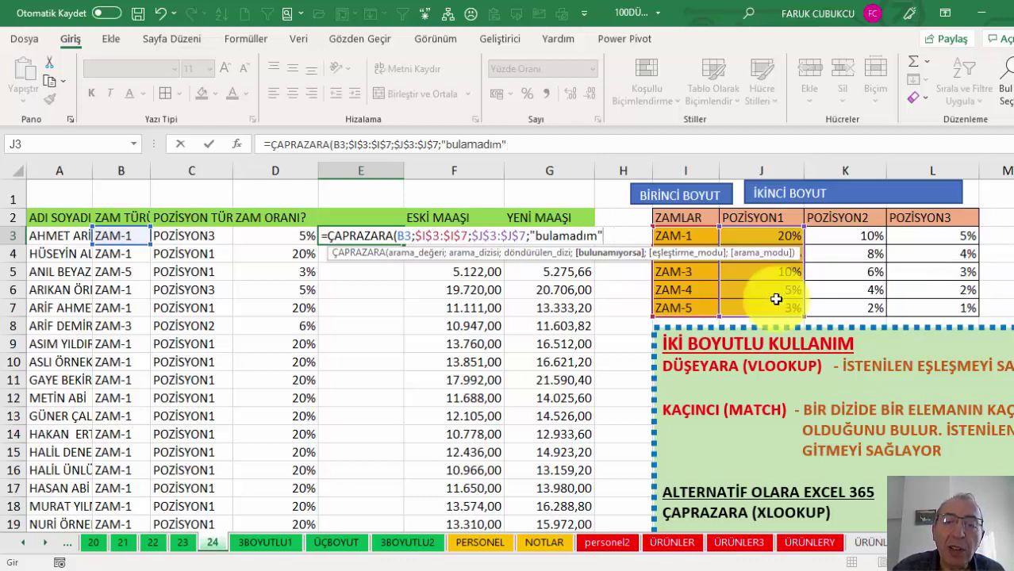
{"action": "key", "text": "BackSpace"}
{"action": "key", "text": "BackSpace"}
{"action": "key", "text": "BackSpace"}
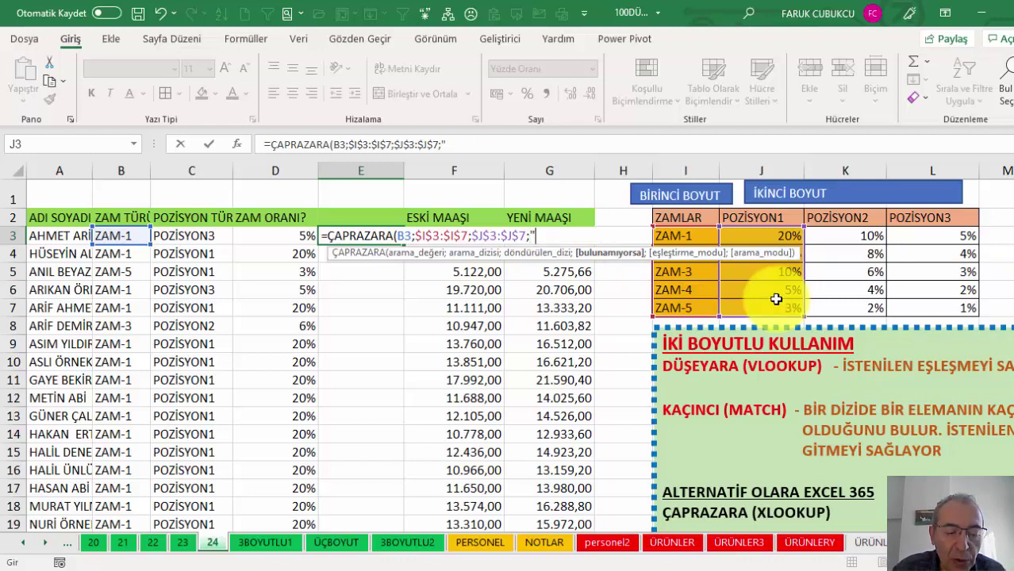
{"action": "type", "text": "bulamadım\""}
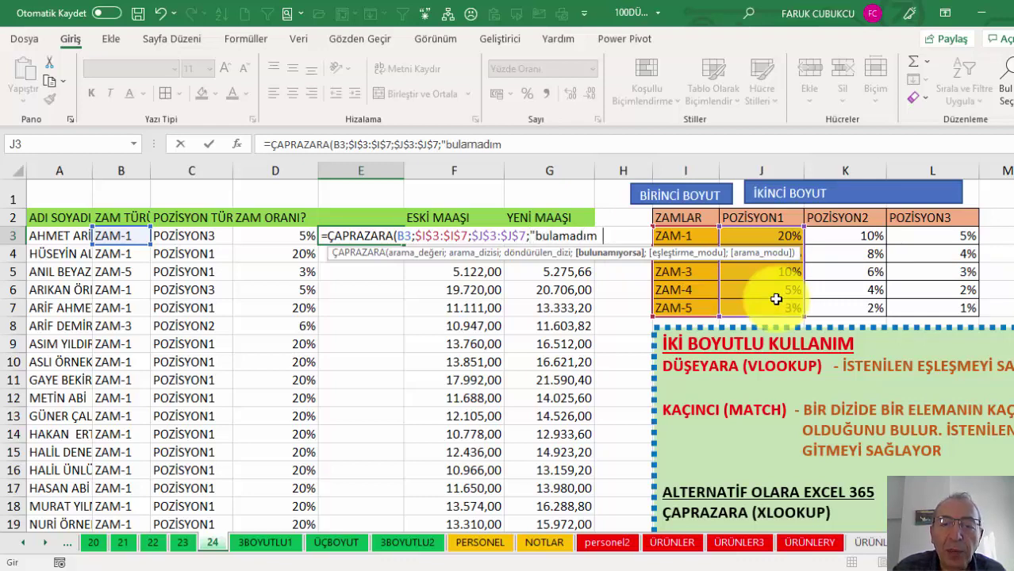
{"action": "type", "text": ";0"}
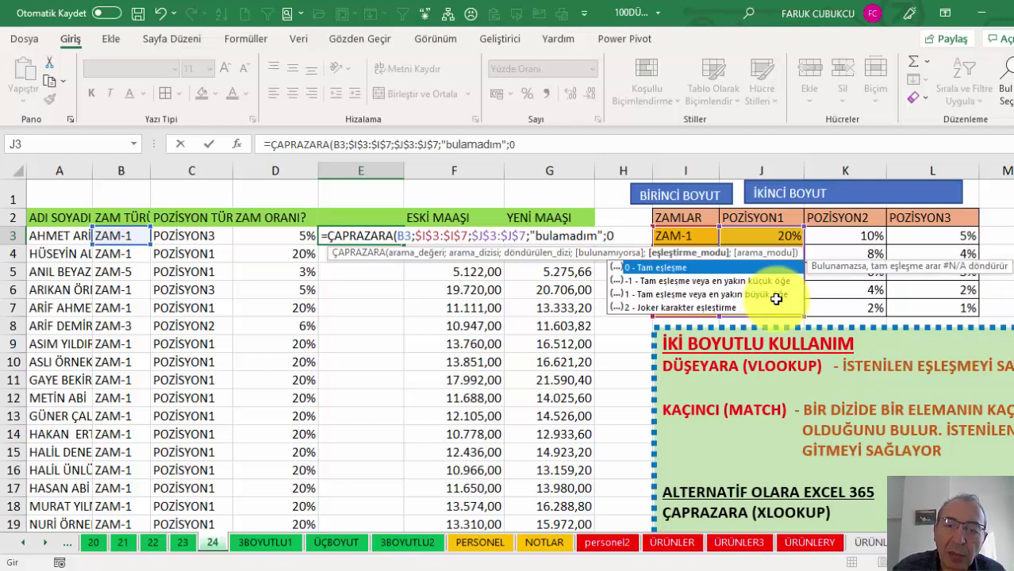
{"action": "type", "text": ";1"}
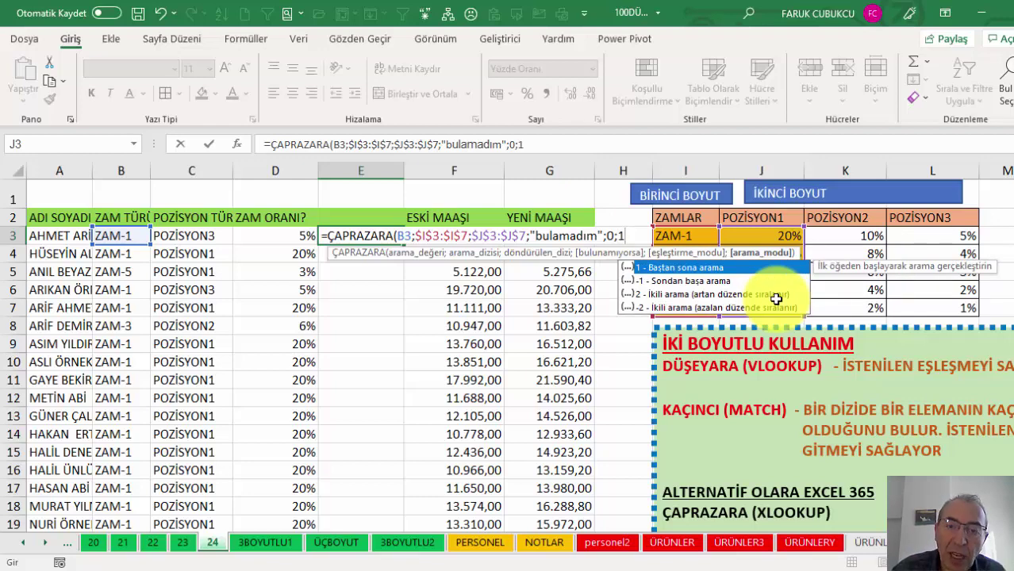
{"action": "key", "text": "BackSpace"}
{"action": "key", "text": "BackSpace"}
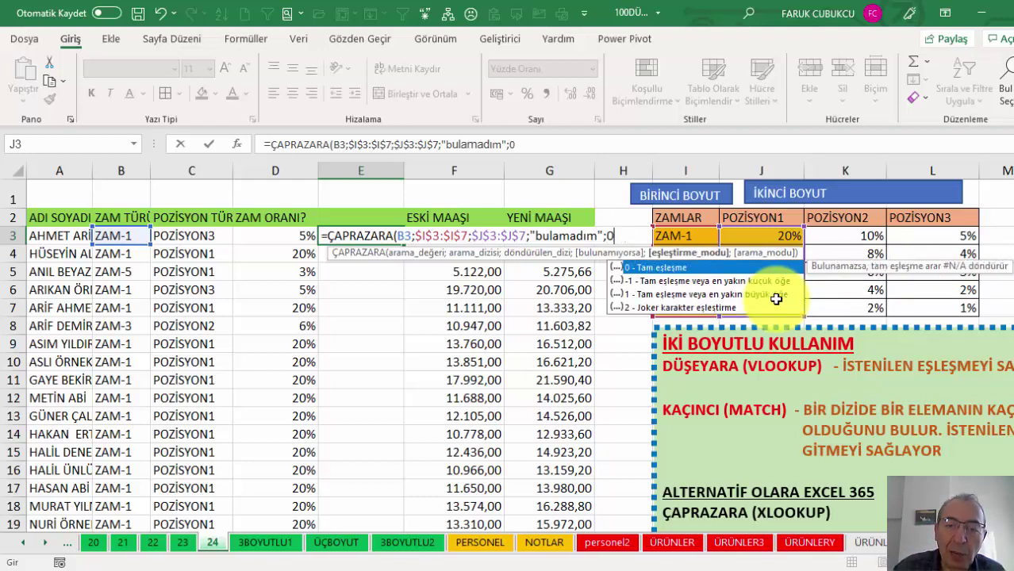
{"action": "type", "text": ";1"}
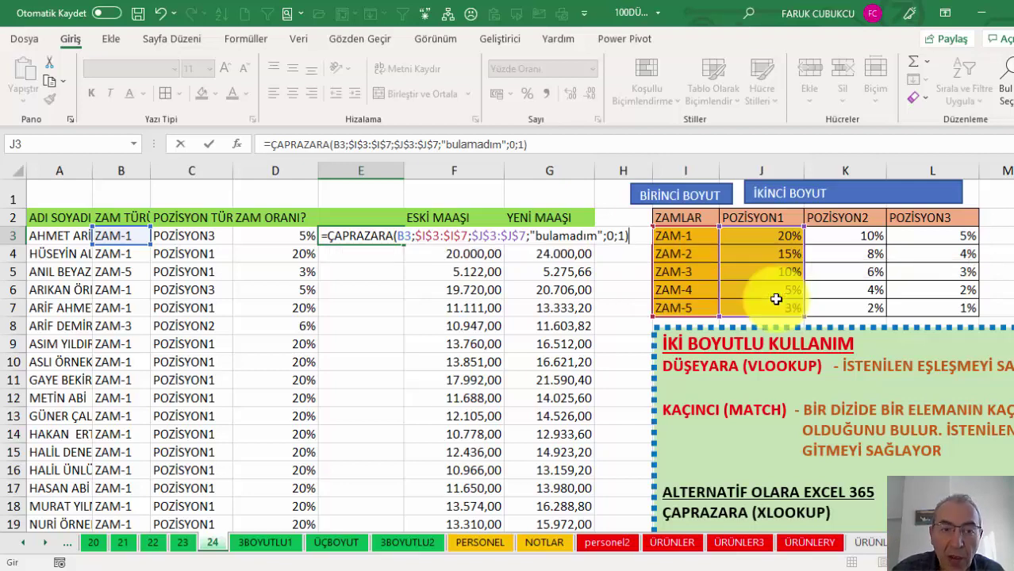
{"action": "key", "text": "Return"}
- Fill E3's ÇAPRAZARA formula down column E and check it against the I3:J7 rate table
{"action": "left_click", "coordinate": [391, 236]}
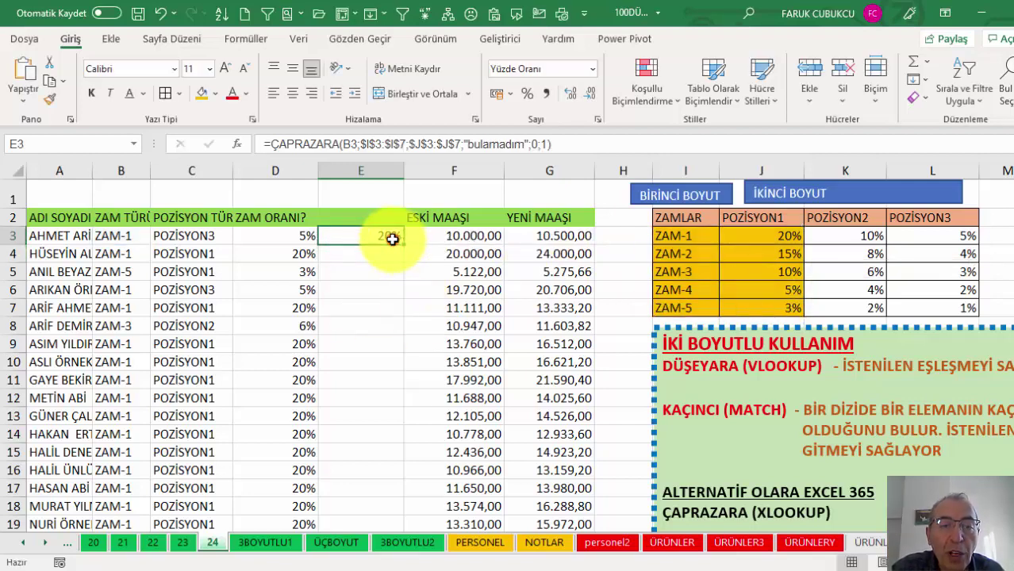
{"action": "double_click", "coordinate": [402, 244]}
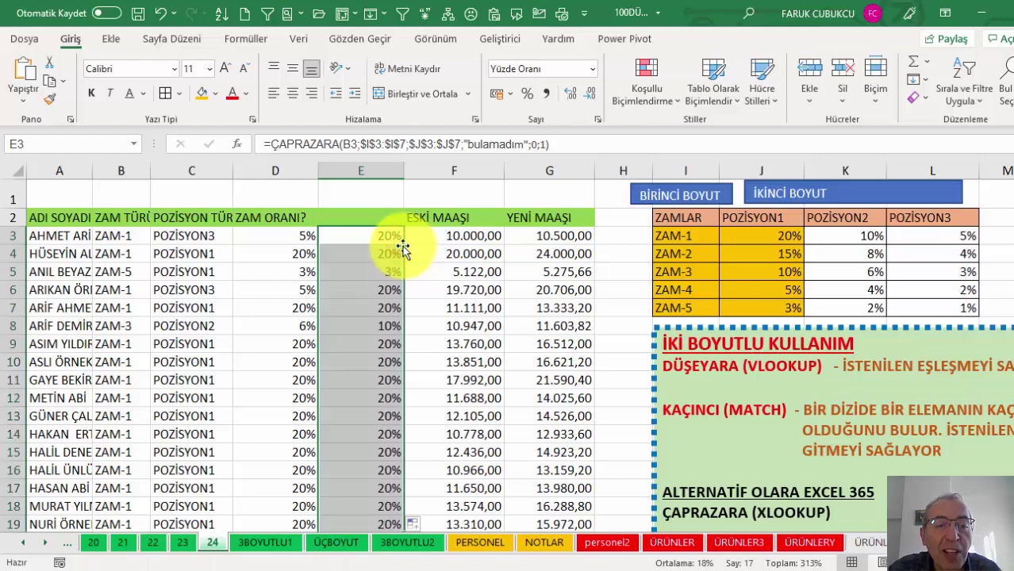
{"action": "left_click_drag", "start_coordinate": [675, 235], "coordinate": [754, 308]}
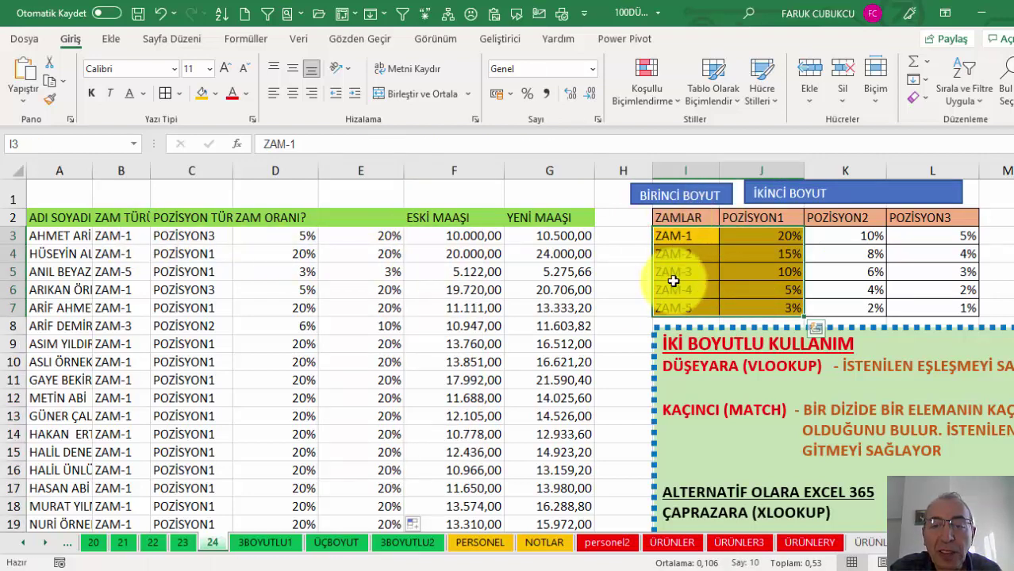
{"action": "left_click", "coordinate": [390, 235]}
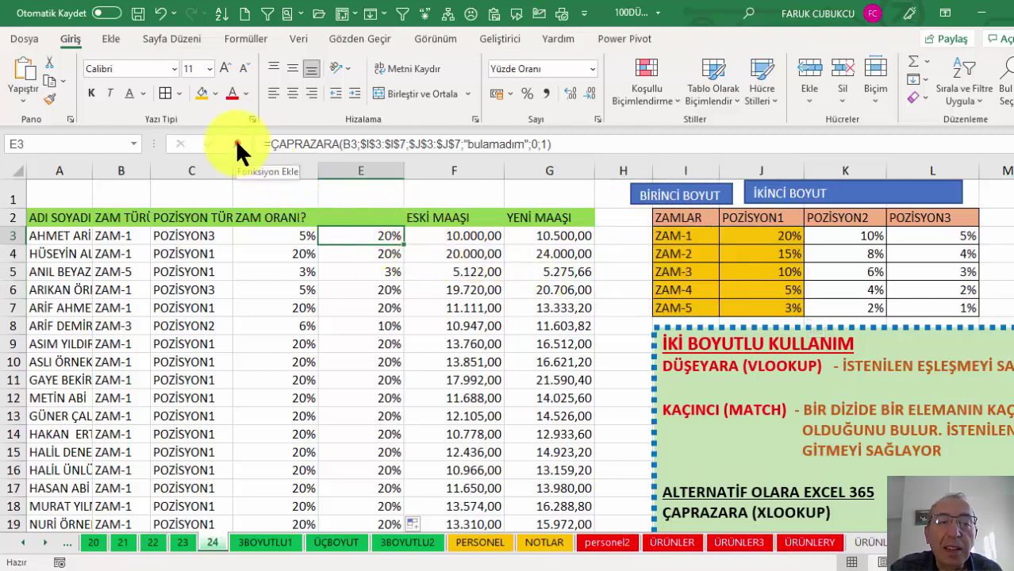
{"action": "left_click", "coordinate": [237, 144]}
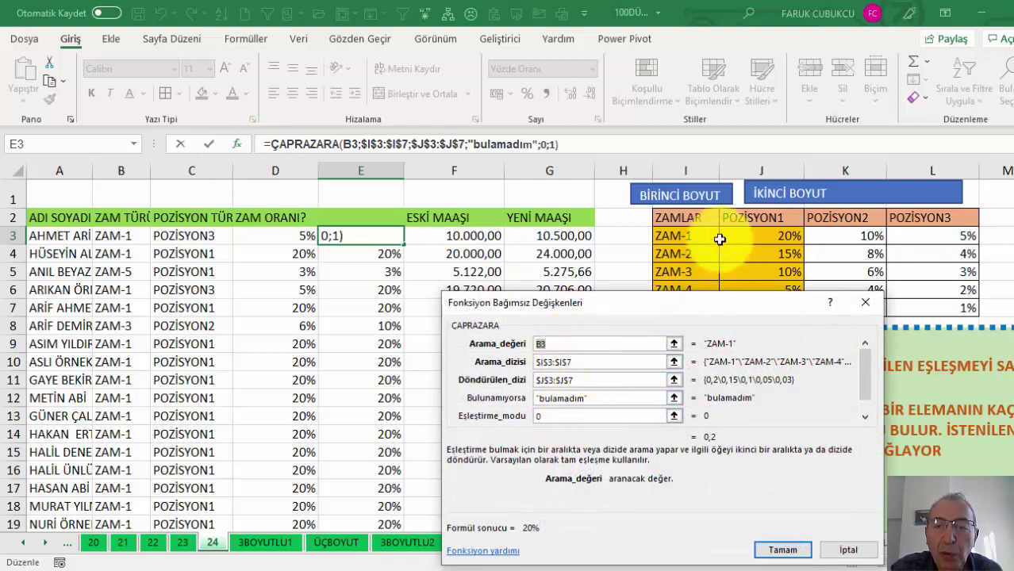
{"action": "left_click_drag", "start_coordinate": [657, 300], "coordinate": [661, 344]}
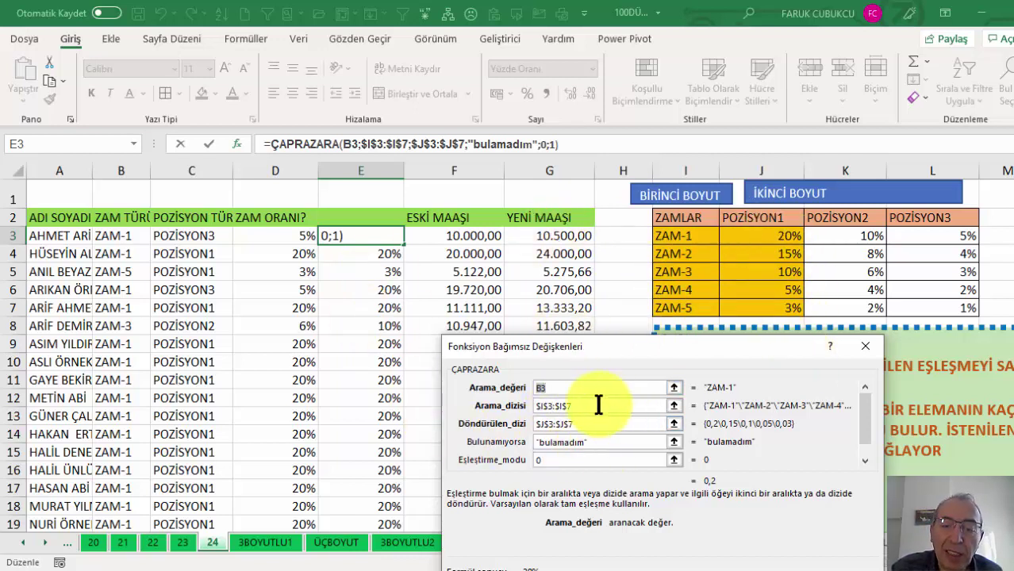
{"action": "left_click_drag", "start_coordinate": [599, 405], "coordinate": [476, 405]}
{"action": "left_click_drag", "start_coordinate": [670, 235], "coordinate": [669, 303]}
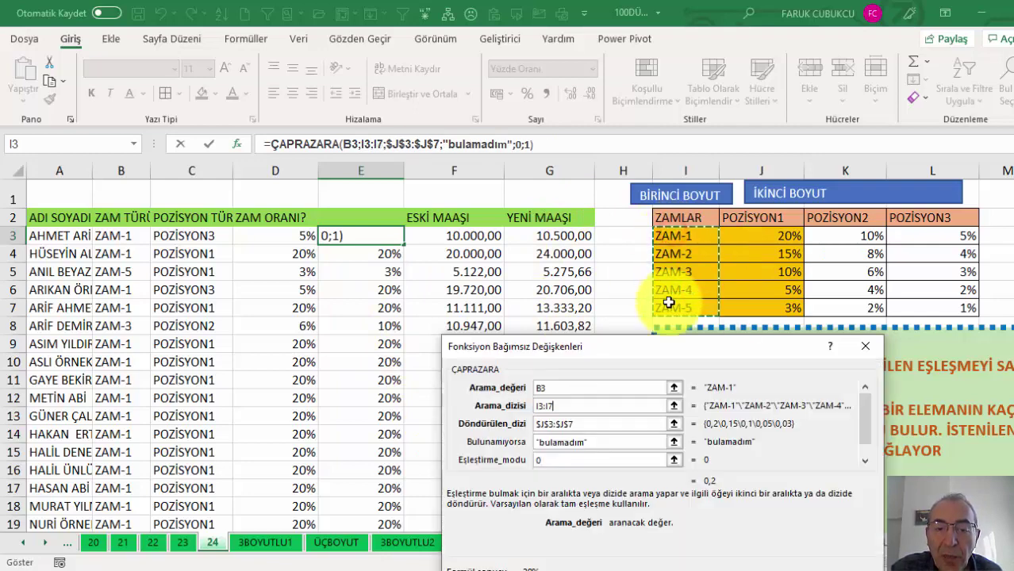
{"action": "key", "text": "F4"}
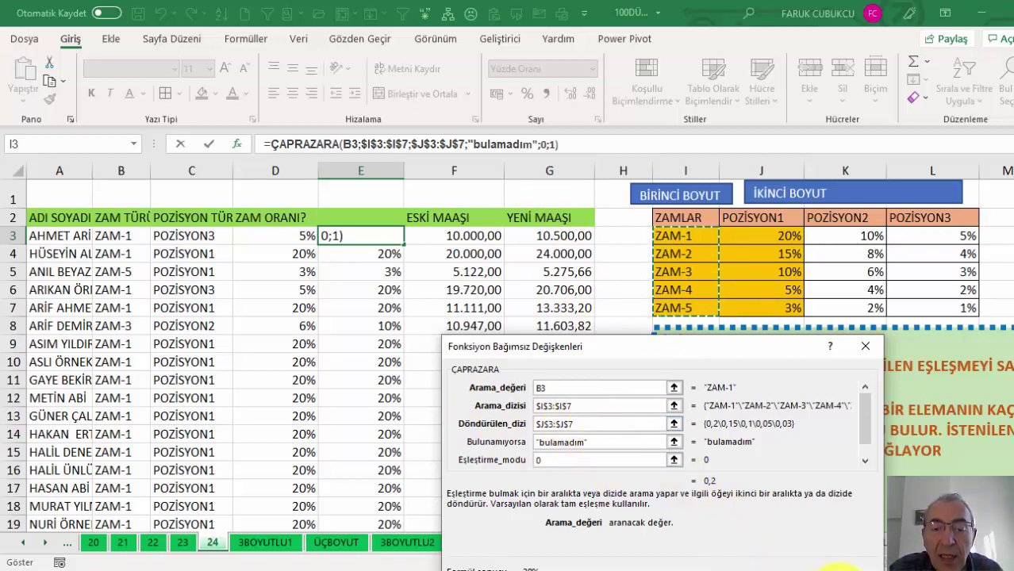
{"action": "left_click", "coordinate": [839, 567]}
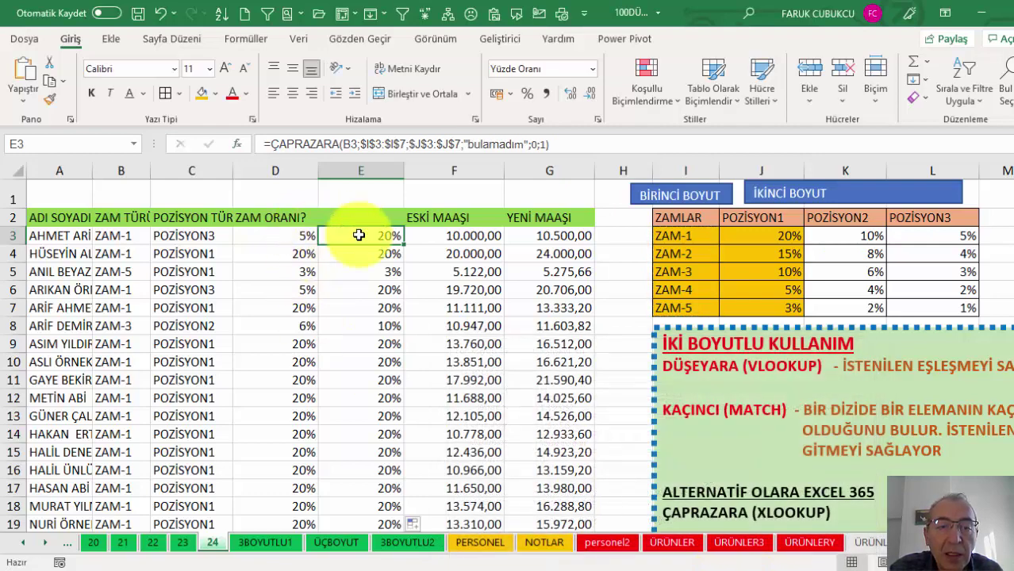
- Replace E3's $J$3:$J$7 return range with a nested ÇAPRAZARA(C3;$J$2:$L$2 lookup
{"action": "double_click", "coordinate": [358, 235]}
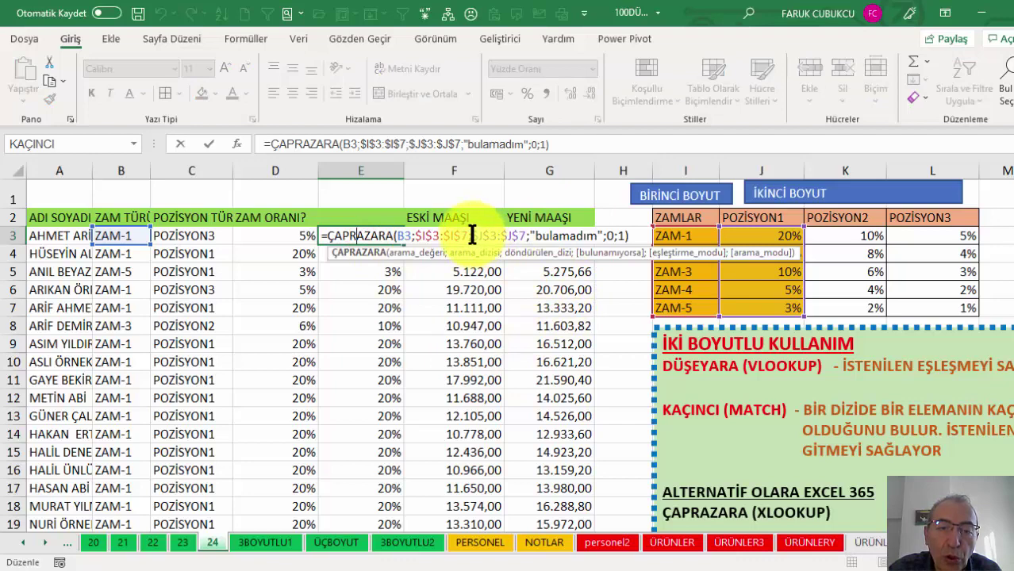
{"action": "left_click_drag", "start_coordinate": [524, 236], "coordinate": [473, 237]}
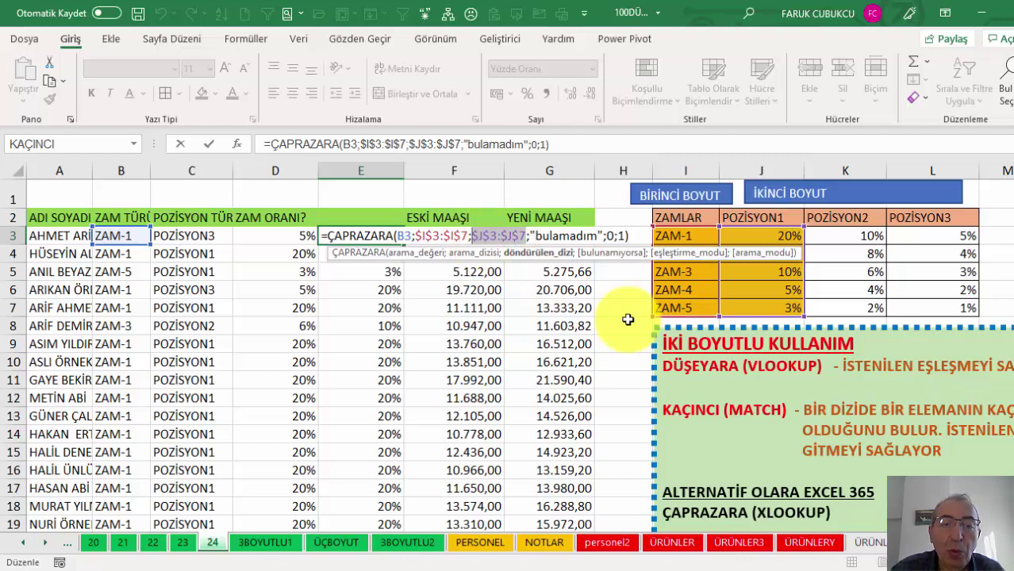
{"action": "key", "text": "Delete"}
{"action": "type", "text": "ça"}
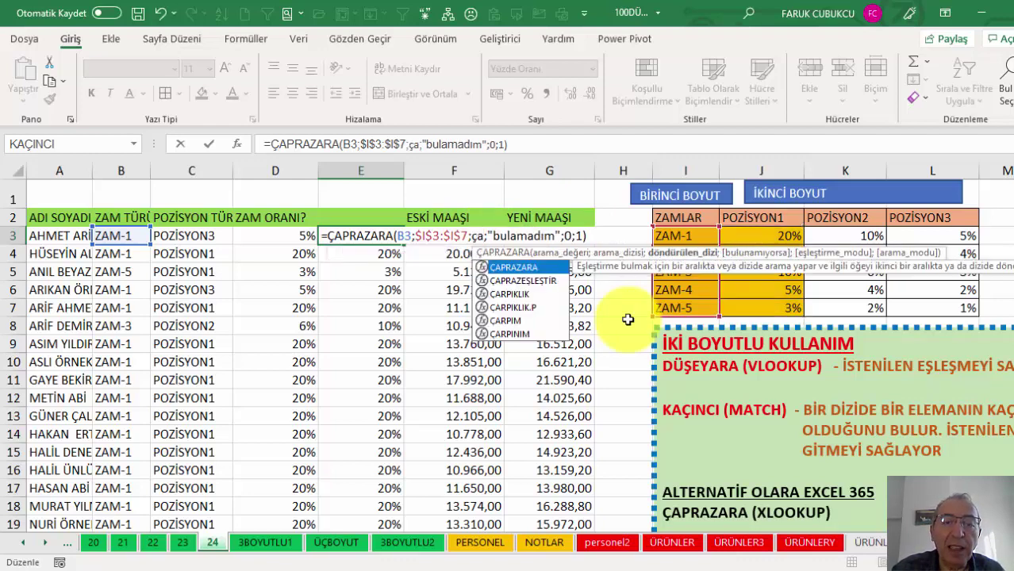
{"action": "key", "text": "Tab"}
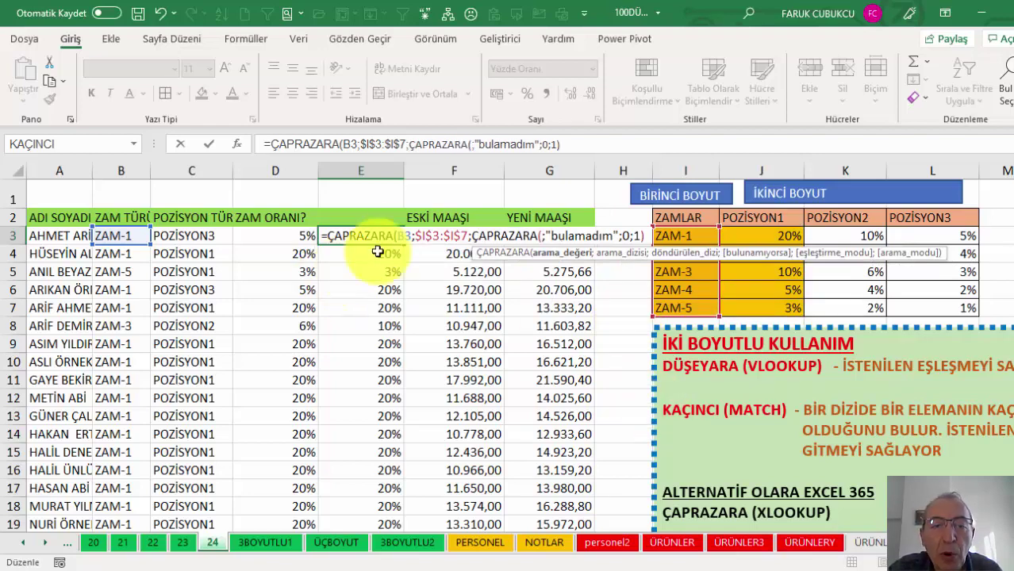
{"action": "left_click", "coordinate": [195, 236]}
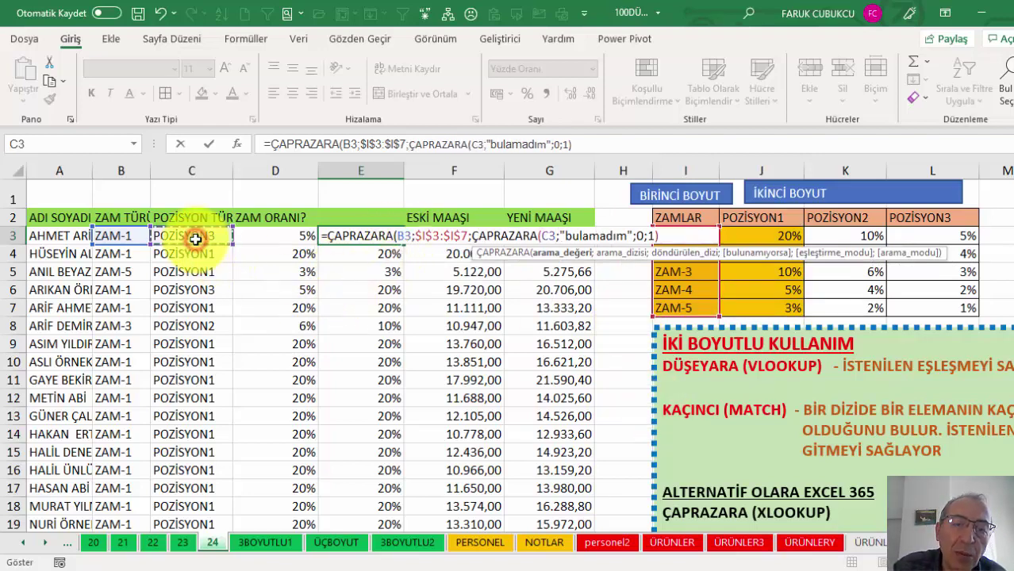
{"action": "type", "text": ";"}
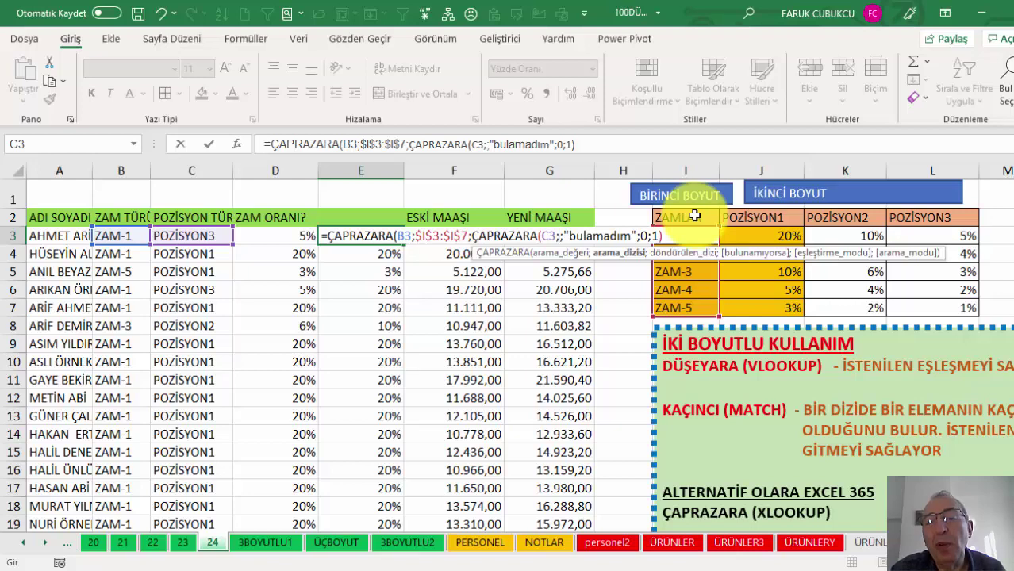
{"action": "left_click_drag", "start_coordinate": [735, 217], "coordinate": [915, 216]}
{"action": "key", "text": "F4"}
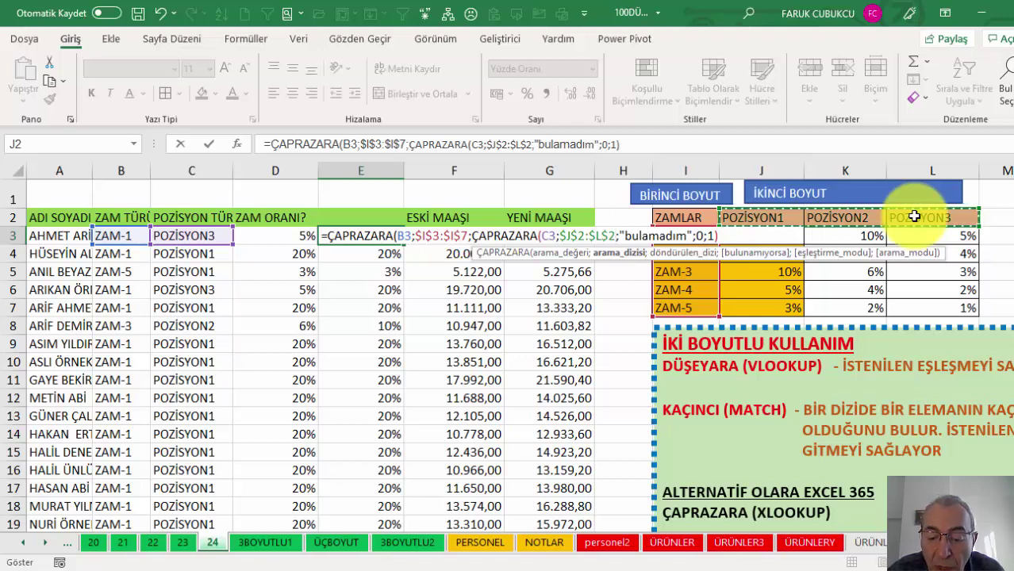
- Complete the nested lookup with the $J$3:$L$7 rate grid, fix separators and parentheses, and commit
{"action": "type", "text": ";"}
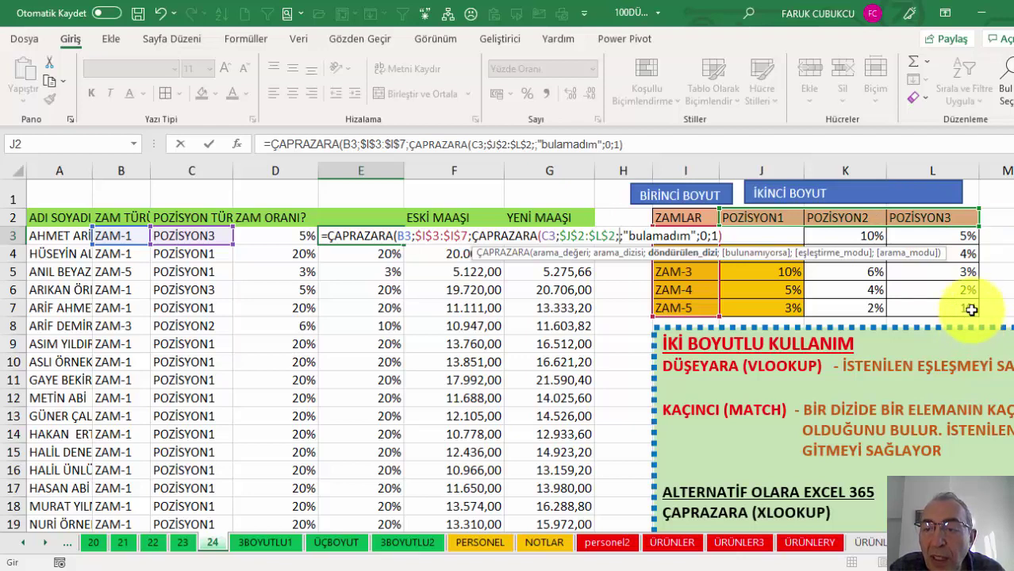
{"action": "left_click_drag", "start_coordinate": [967, 307], "coordinate": [770, 245]}
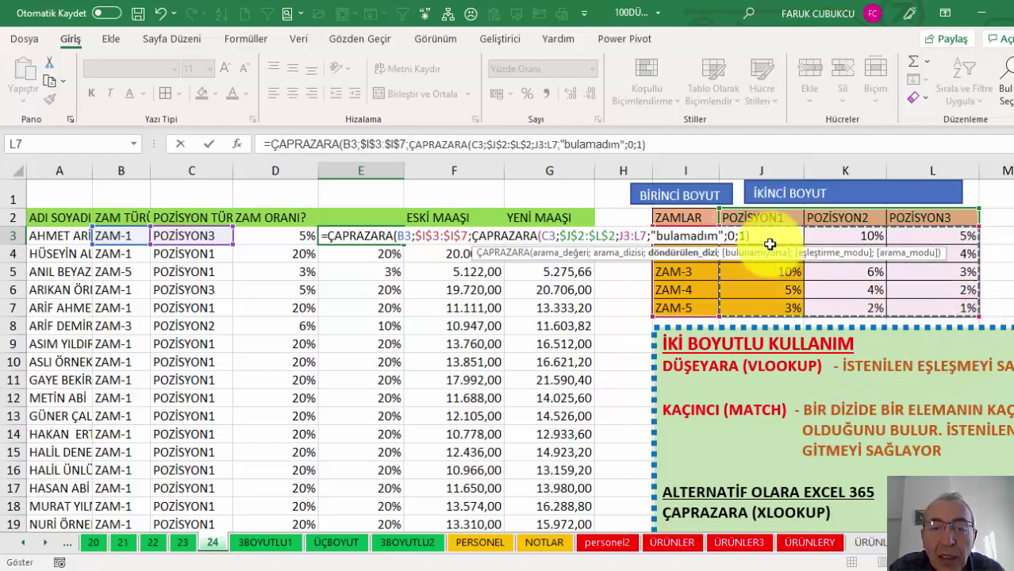
{"action": "key", "text": "F4"}
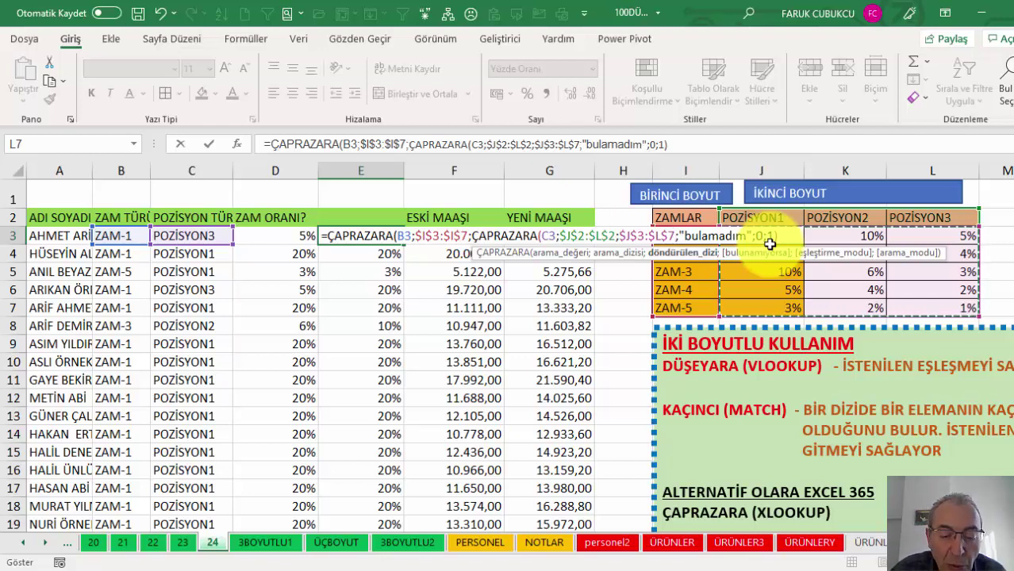
{"action": "type", "text": ")"}
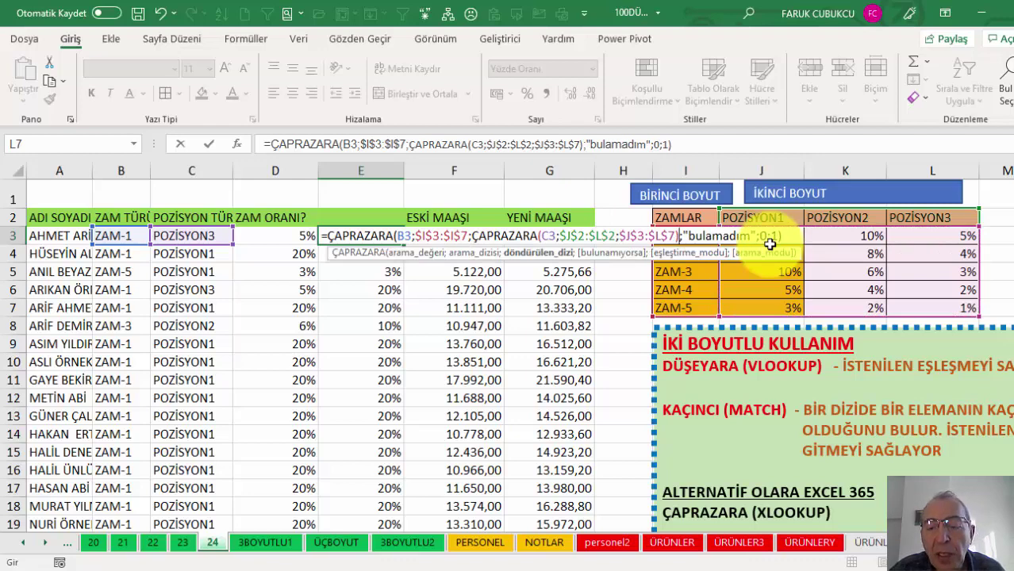
{"action": "key", "text": "BackSpace"}
{"action": "type", "text": ";"}
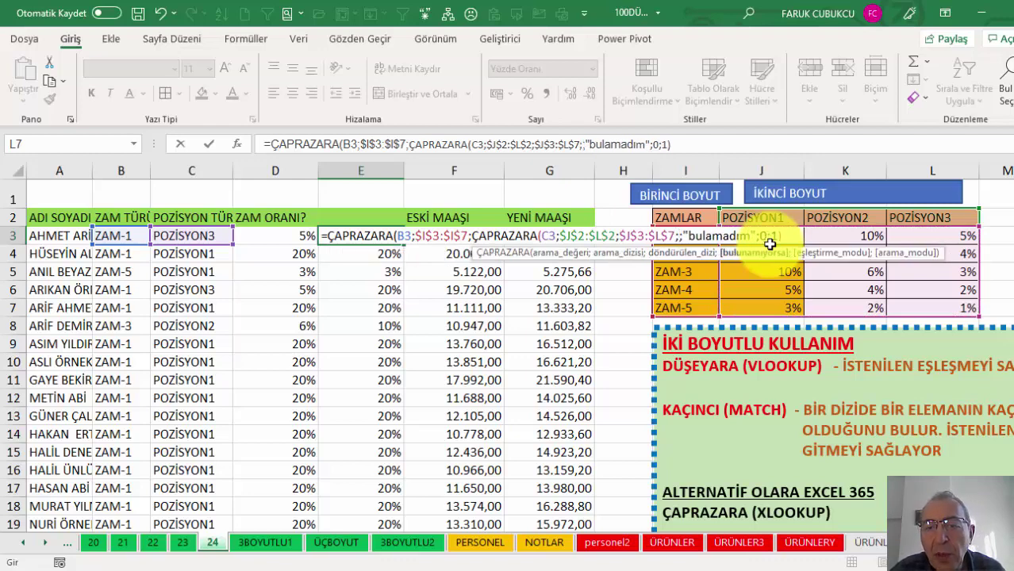
{"action": "key", "text": "BackSpace"}
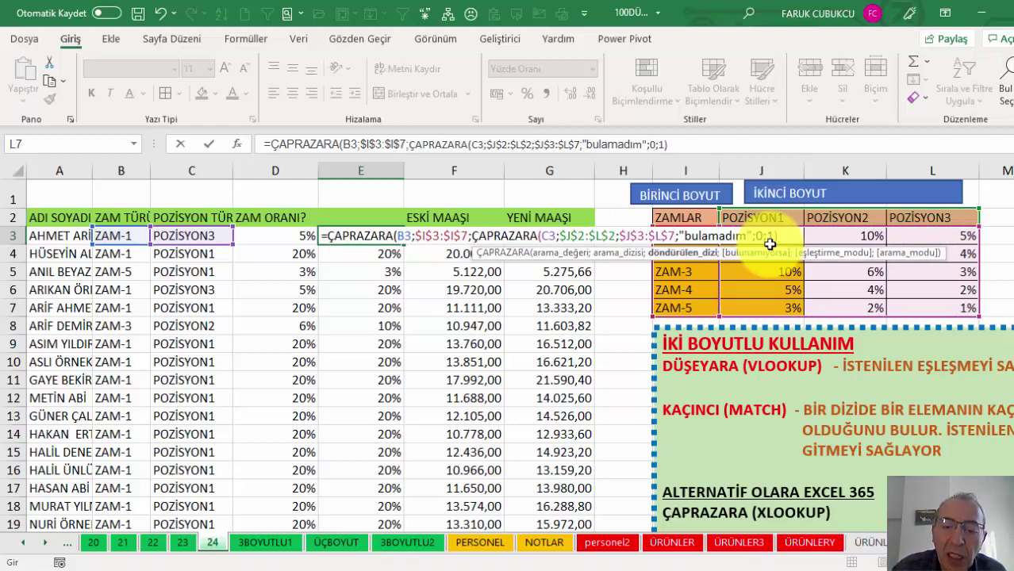
{"action": "type", "text": ")"}
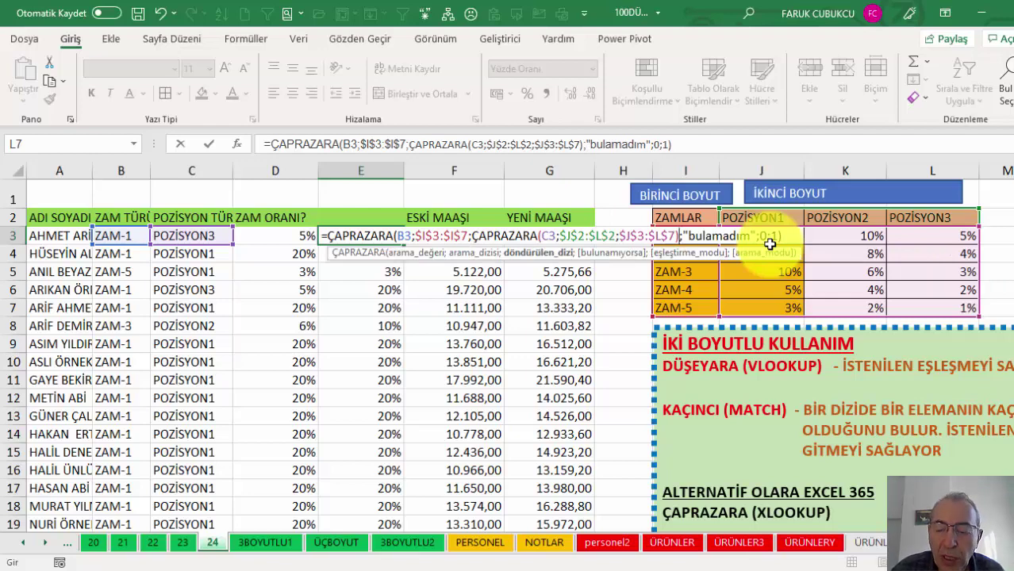
{"action": "key", "text": "Return"}
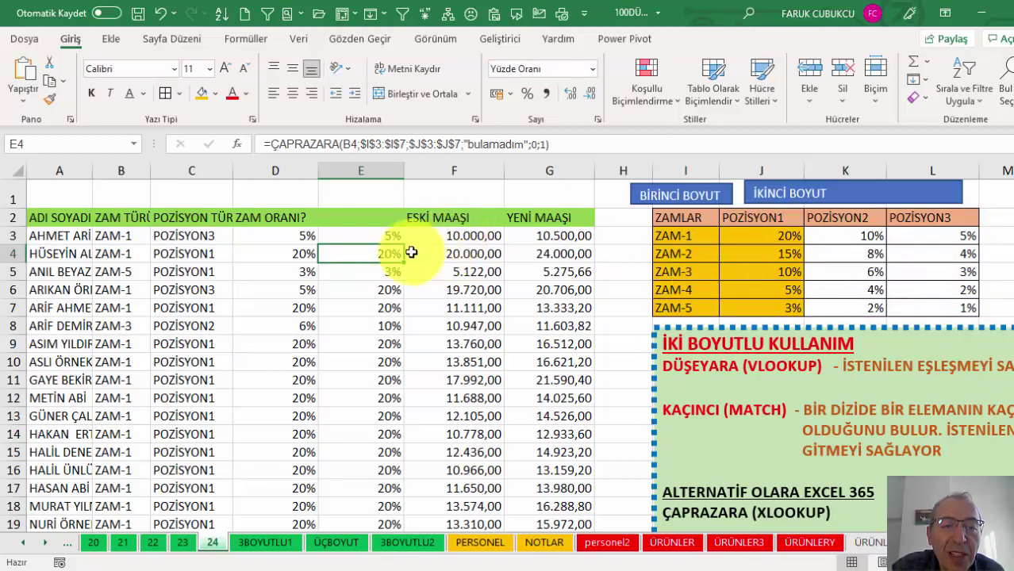
- Copy E3's nested ÇAPRAZARA formula down column E to row 19
{"action": "left_click", "coordinate": [392, 238]}
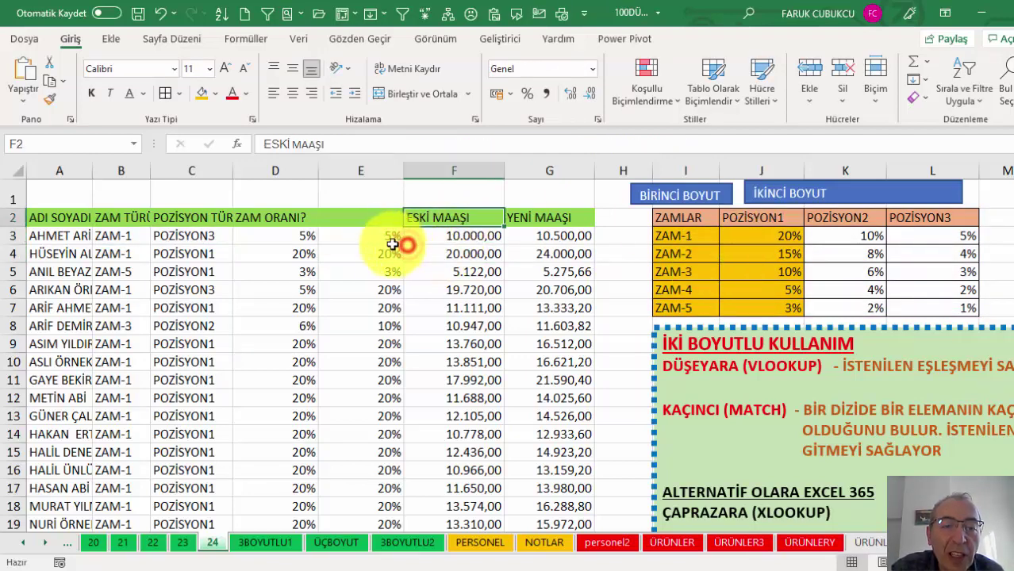
{"action": "left_click", "coordinate": [389, 239]}
{"action": "double_click", "coordinate": [404, 245]}
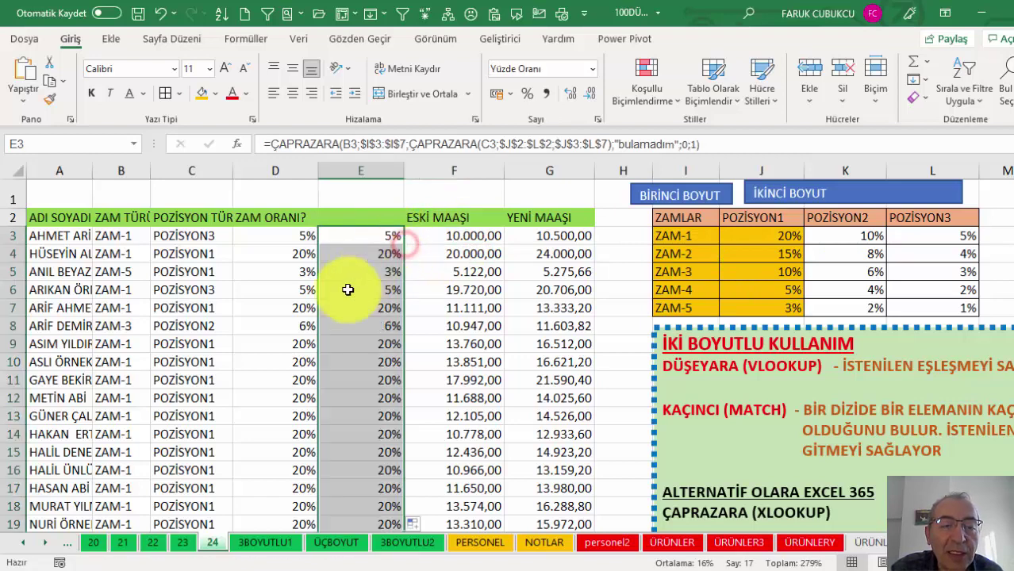
- Set row 3 to ZAM-5 in B3 and POZİSYON2 in C3 using the dropdowns
{"action": "left_click", "coordinate": [116, 237]}
{"action": "left_click", "coordinate": [153, 236]}
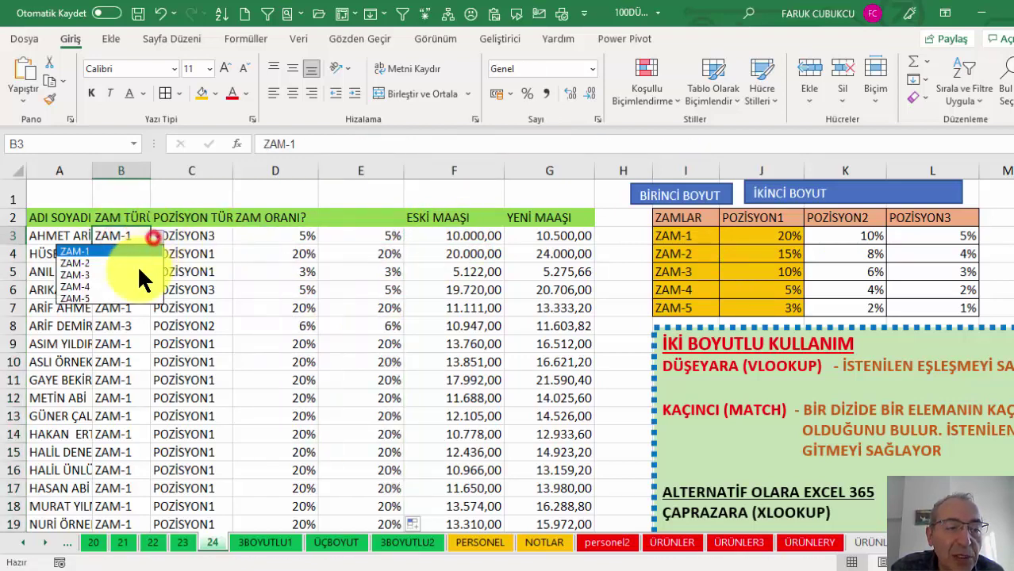
{"action": "left_click", "coordinate": [127, 298]}
{"action": "left_click", "coordinate": [208, 236]}
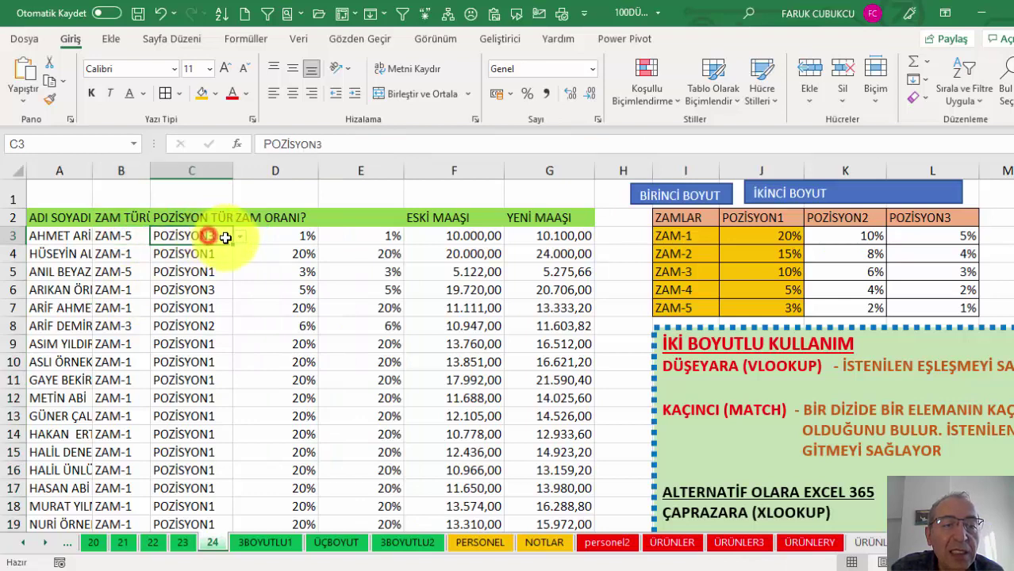
{"action": "left_click", "coordinate": [239, 236]}
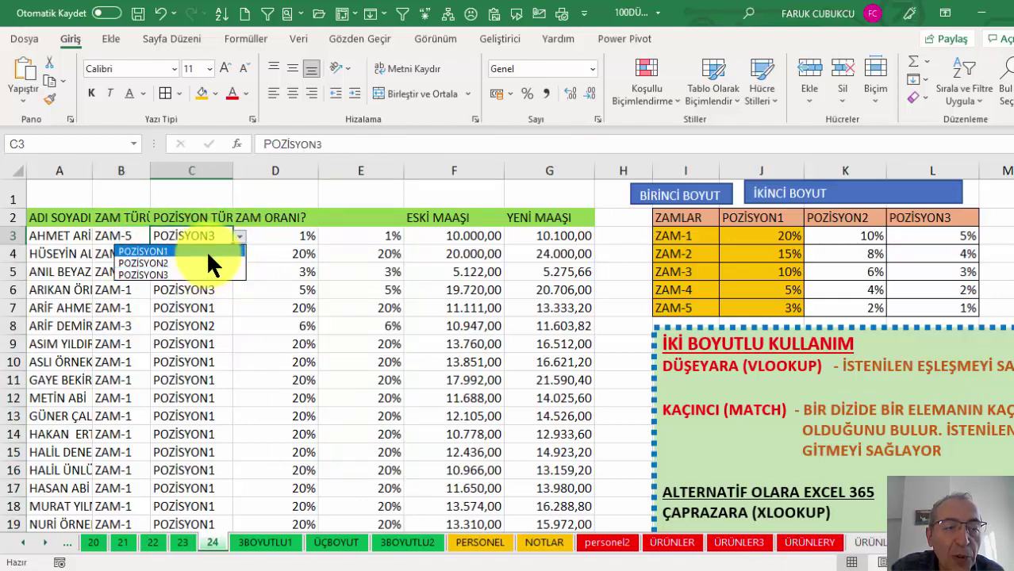
{"action": "left_click", "coordinate": [203, 263]}
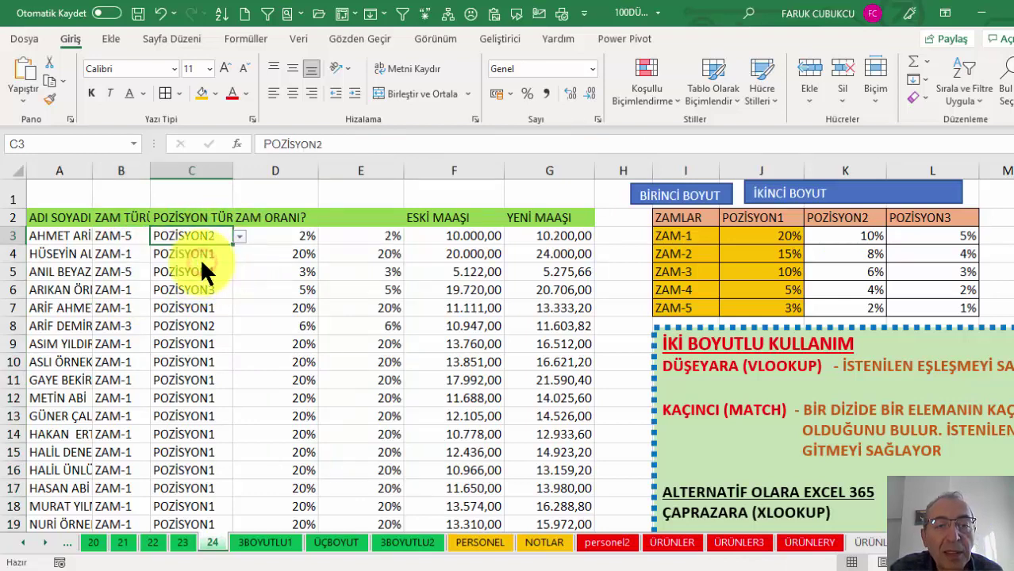
- Compare D3's DÜŞEYARA formula against the ZAM labels and rate columns of the table
{"action": "left_click", "coordinate": [341, 238]}
{"action": "double_click", "coordinate": [272, 238]}
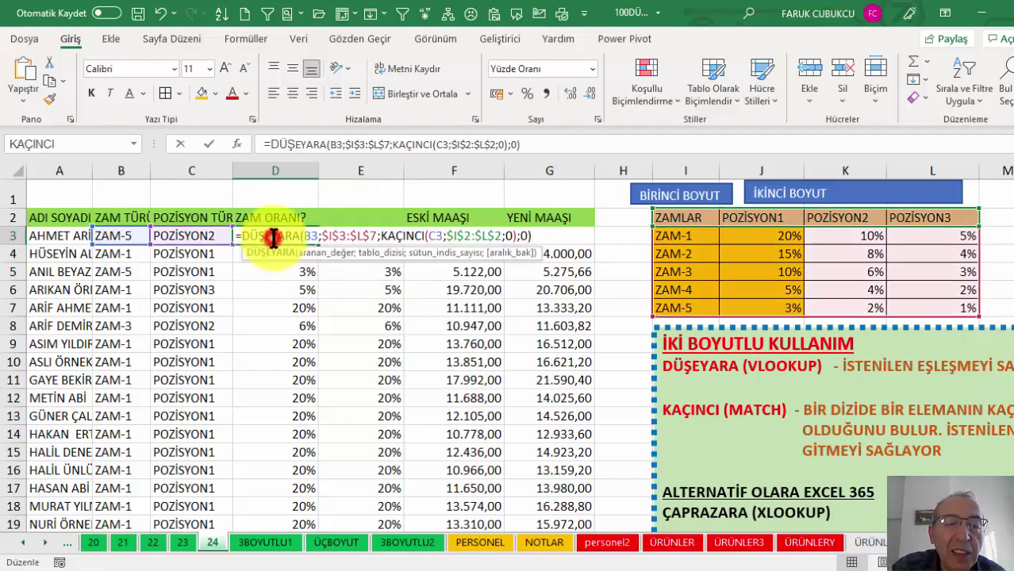
{"action": "left_click", "coordinate": [692, 231]}
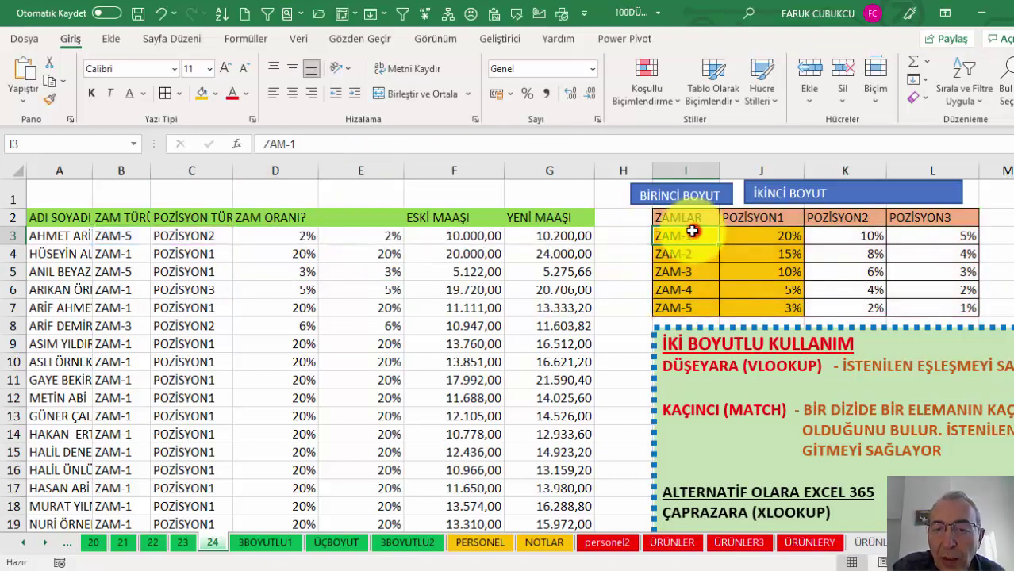
{"action": "left_click_drag", "start_coordinate": [691, 233], "coordinate": [738, 307]}
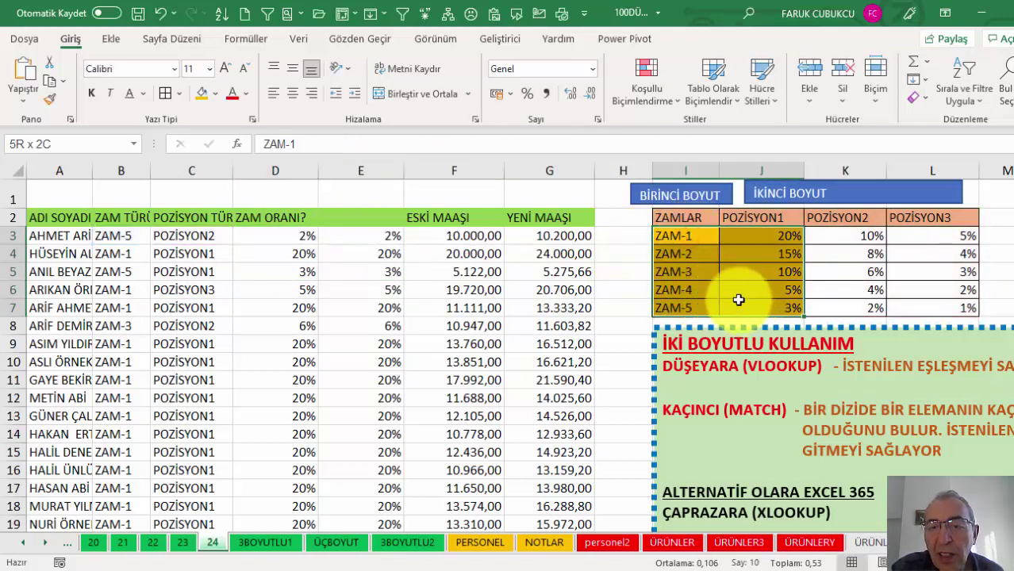
{"action": "mouse_move", "coordinate": [765, 236]}
{"action": "left_mouse_down"}
{"action": "mouse_move", "coordinate": [860, 302]}
{"action": "mouse_move", "coordinate": [930, 310]}
{"action": "left_mouse_up"}
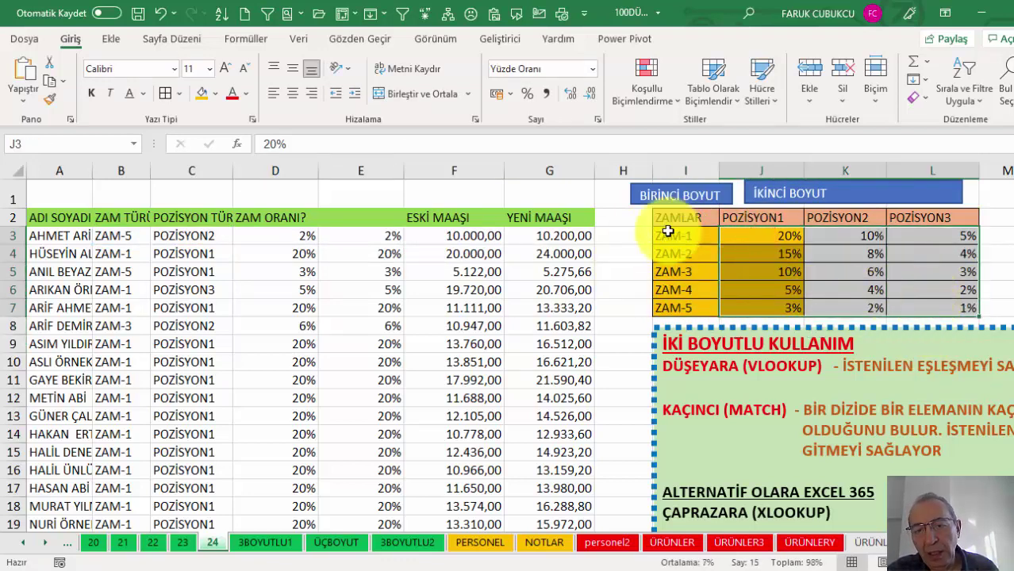
- Review the D3 and E3 formula references, leaving both returning 2%
{"action": "left_click", "coordinate": [271, 243]}
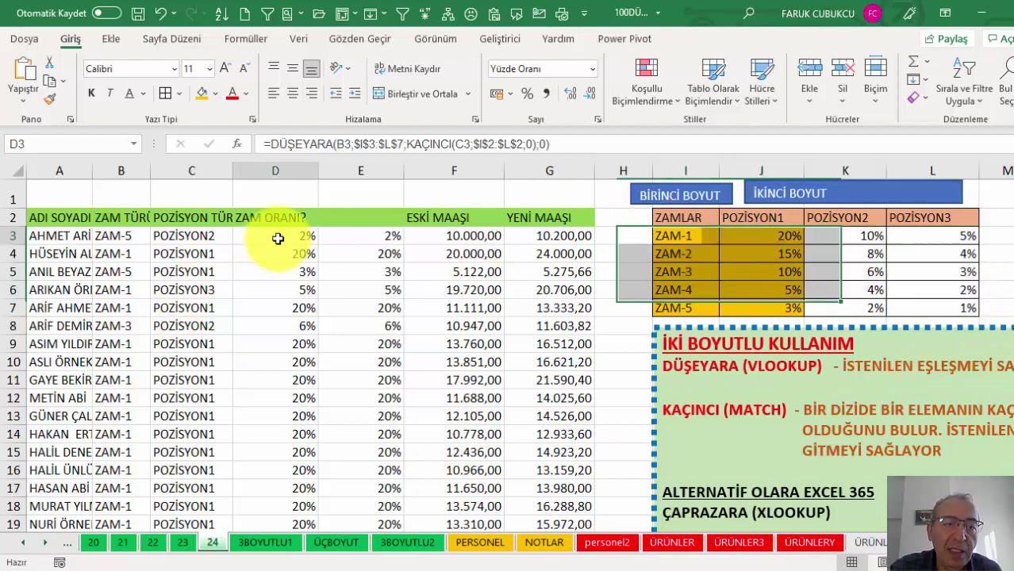
{"action": "double_click", "coordinate": [281, 238]}
{"action": "key", "text": "Escape"}
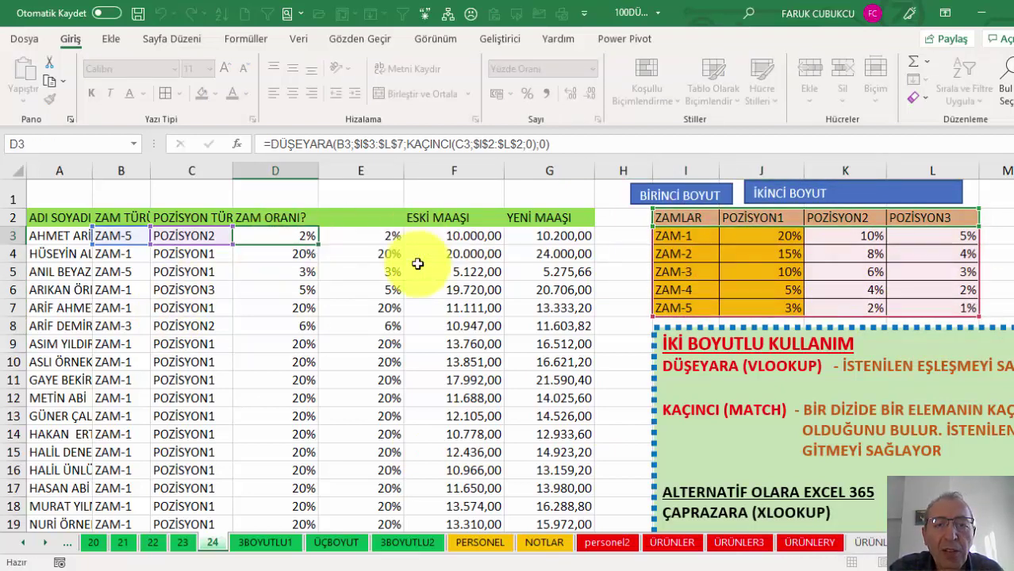
{"action": "left_click", "coordinate": [369, 230]}
{"action": "double_click", "coordinate": [373, 236]}
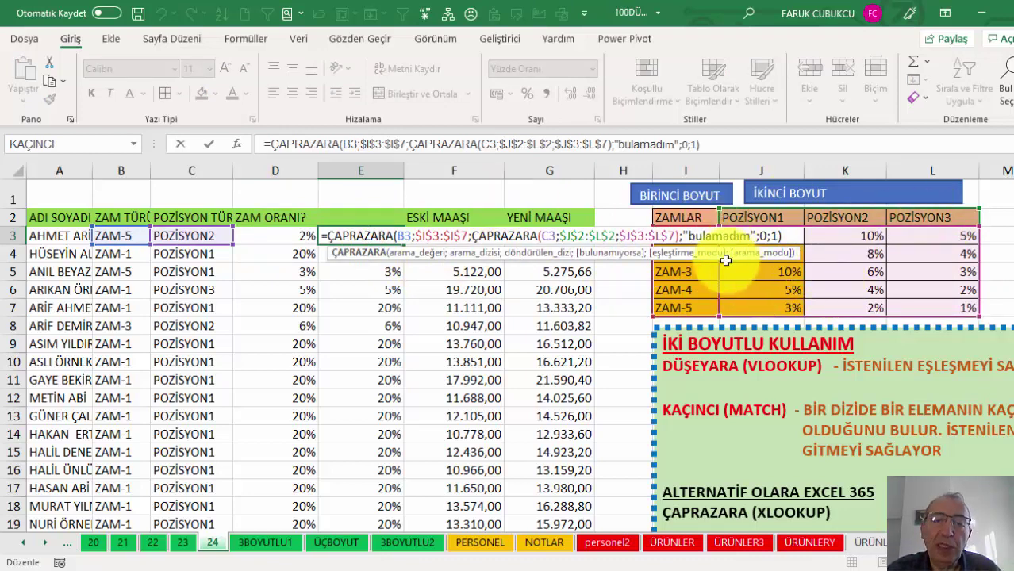
{"action": "key", "text": "ctrl+Return"}
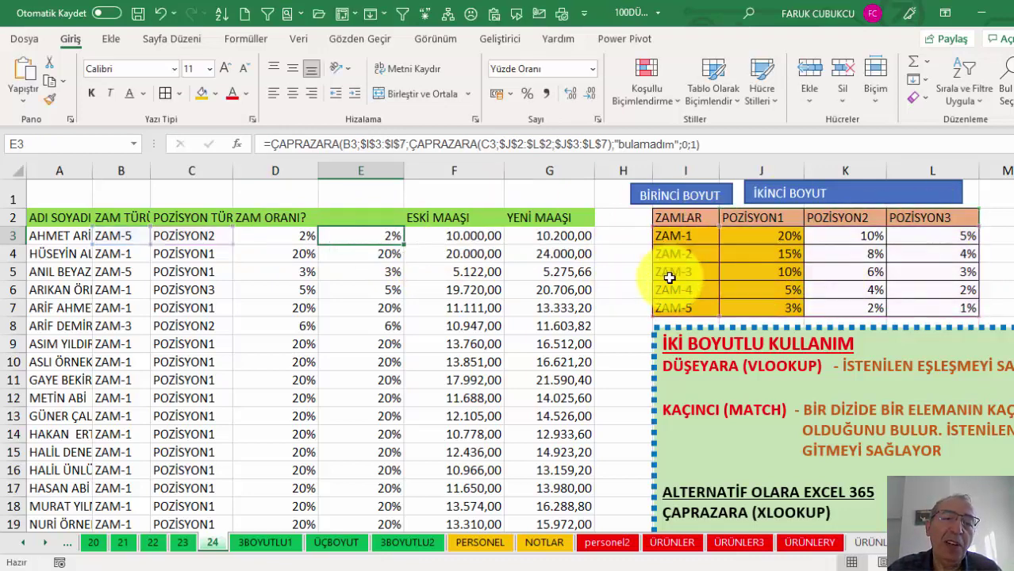